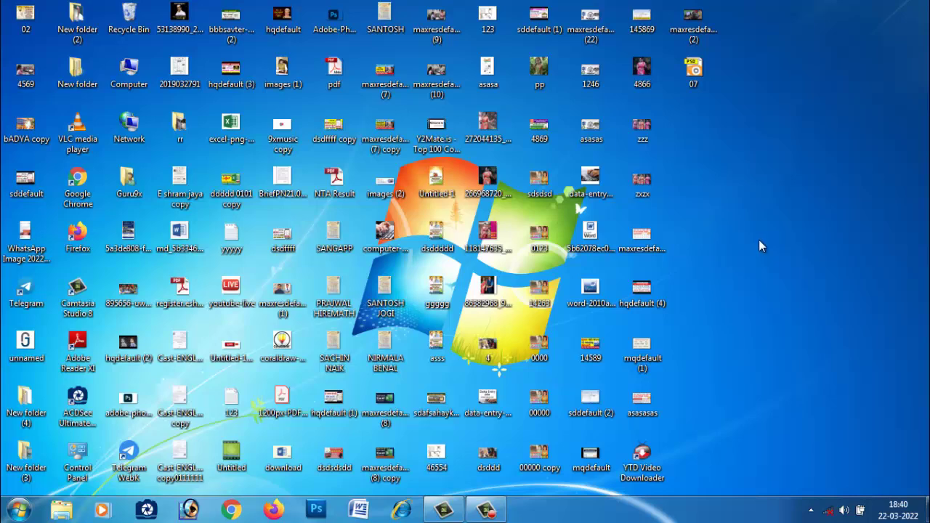
Open the 10x30 crt - 178 folder inside Photoshop PNG on New Volume (E:)
double_click(128, 74)
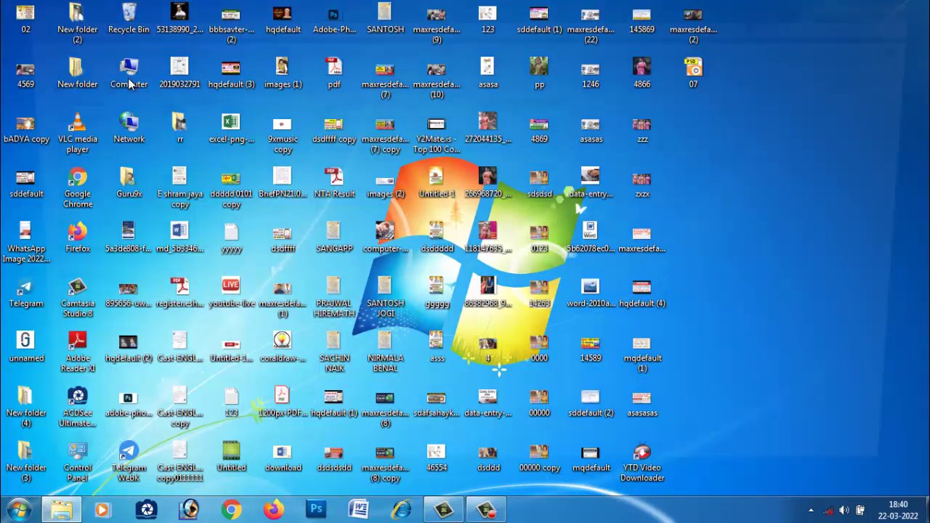
double_click(571, 108)
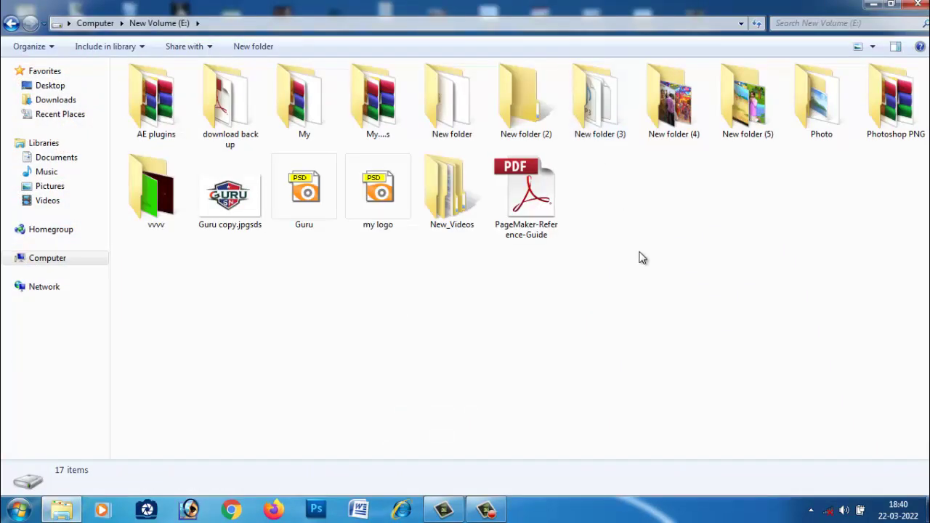
double_click(902, 138)
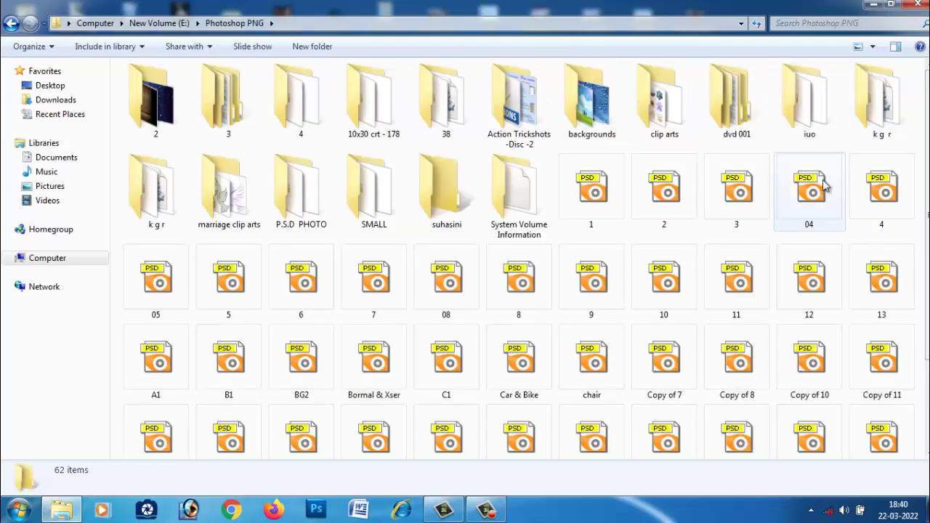
double_click(380, 103)
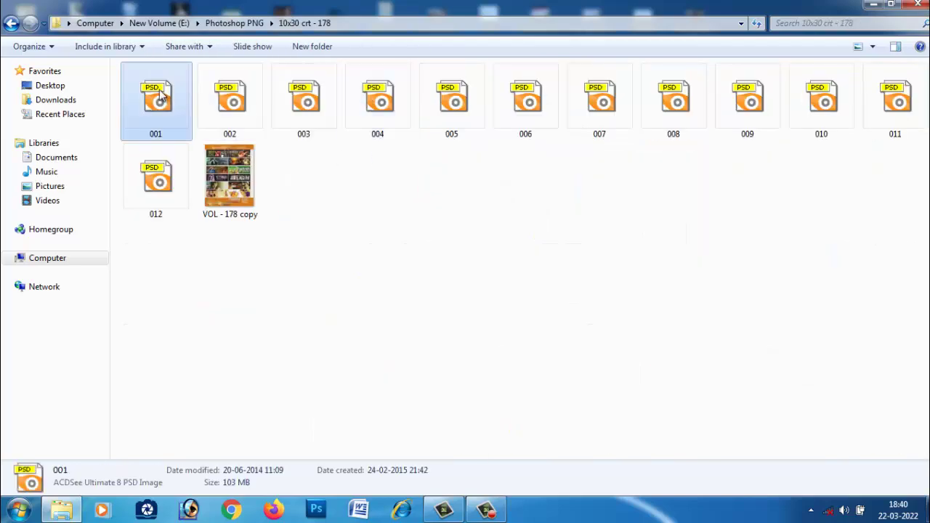
Preview the PSD file 001 from the 10x30 crt - 178 folder and close the preview
double_click(160, 96)
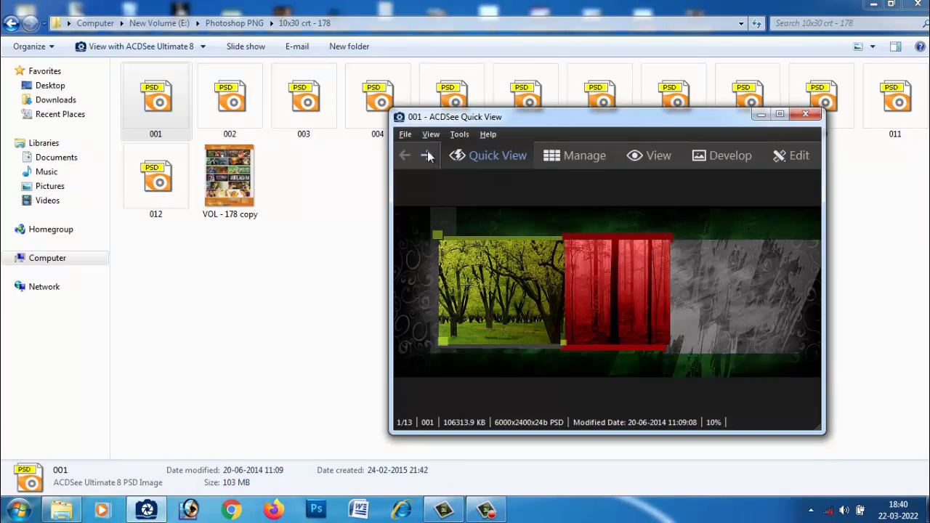
click(536, 96)
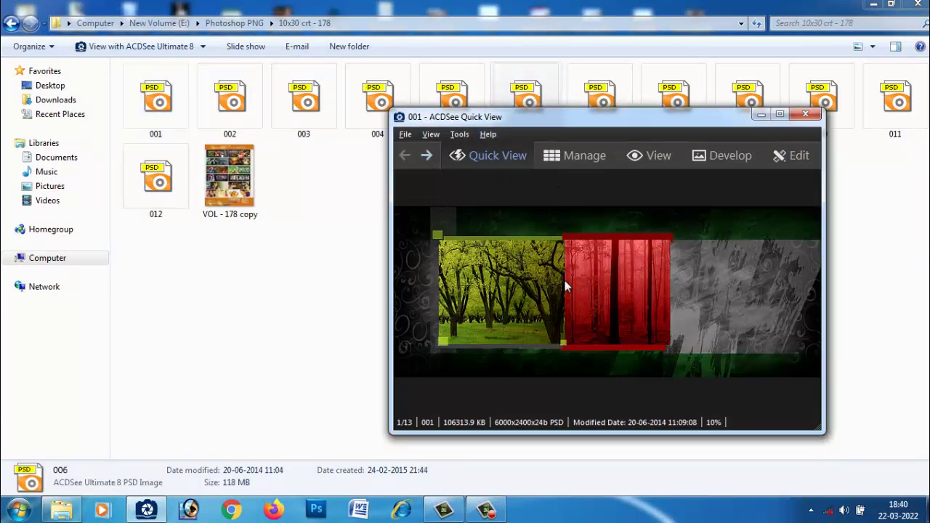
click(806, 114)
Preview PSD file 011 in a maximized viewer, browse back through 010 to 009, and close the viewer
double_click(887, 110)
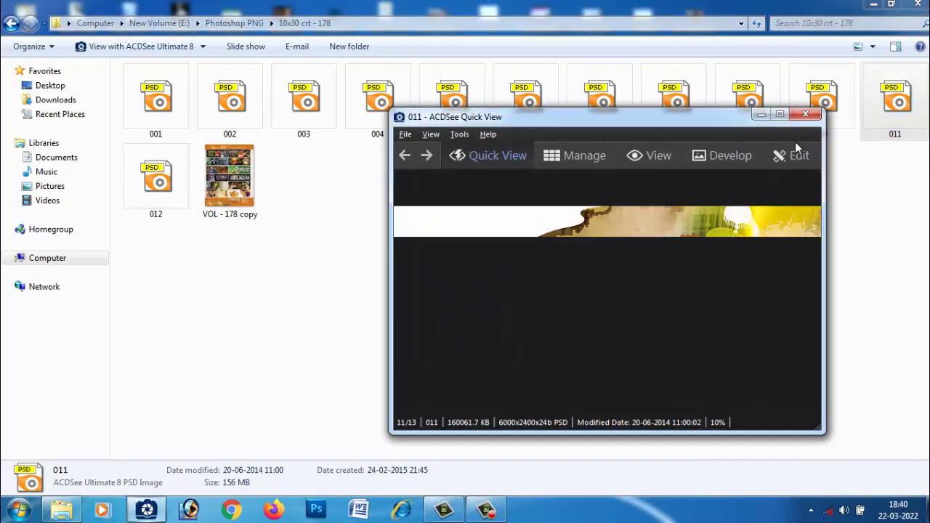
click(777, 115)
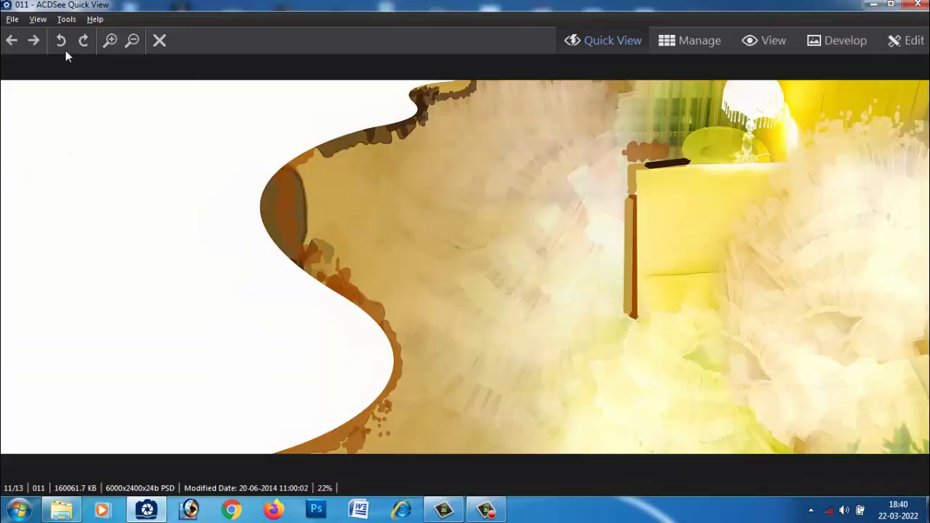
click(11, 41)
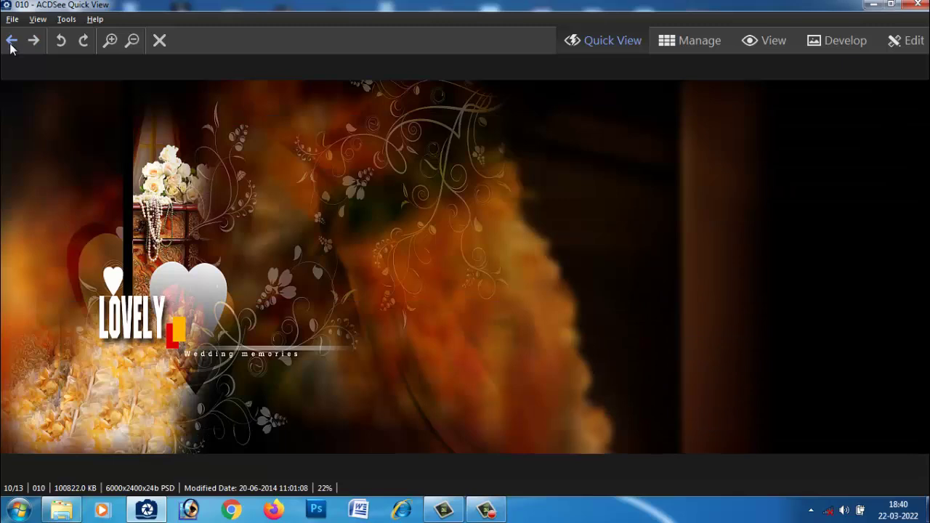
click(11, 41)
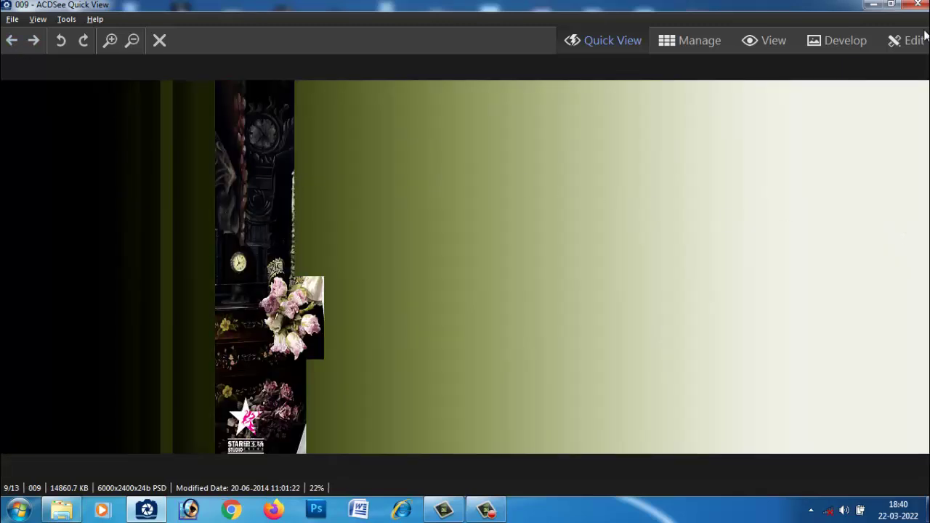
click(918, 4)
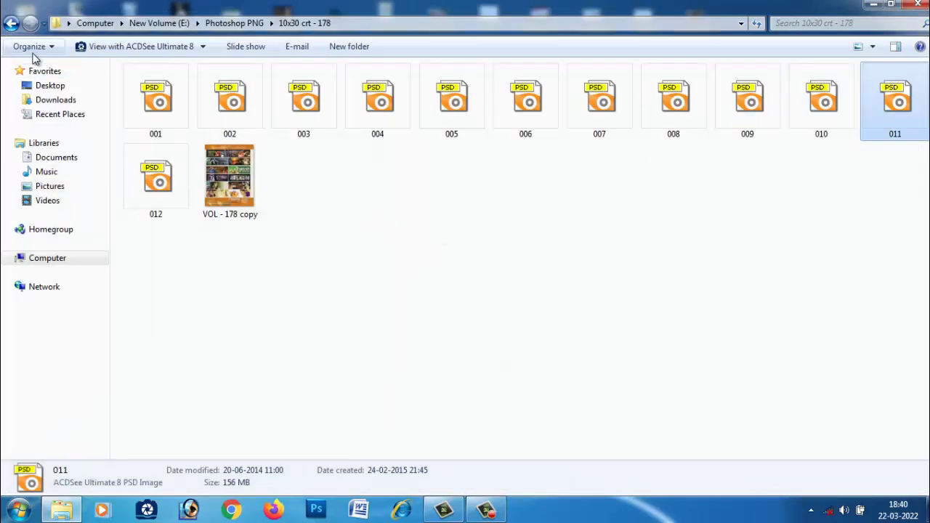
Return to Photoshop PNG and open the 10x30 creative - 173 folder inside 4 > dvd 001
click(14, 25)
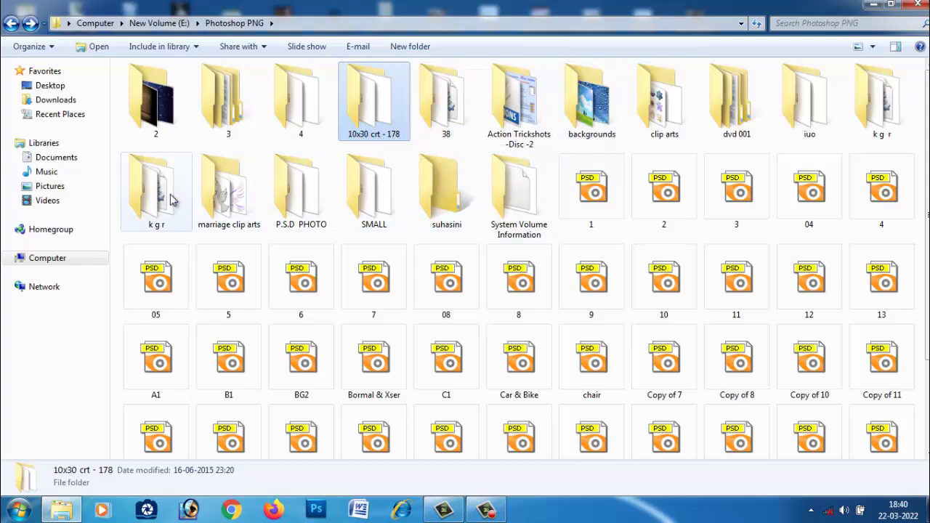
double_click(218, 116)
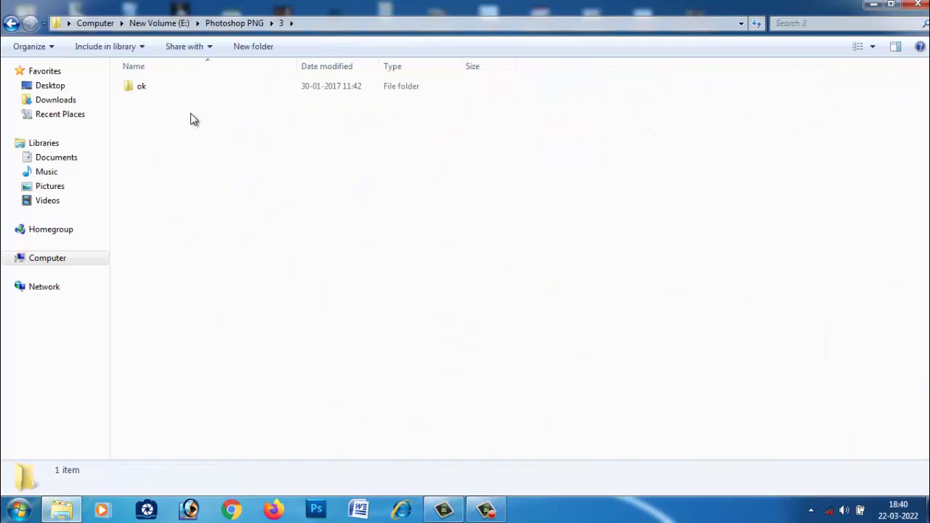
click(12, 23)
double_click(314, 105)
click(226, 101)
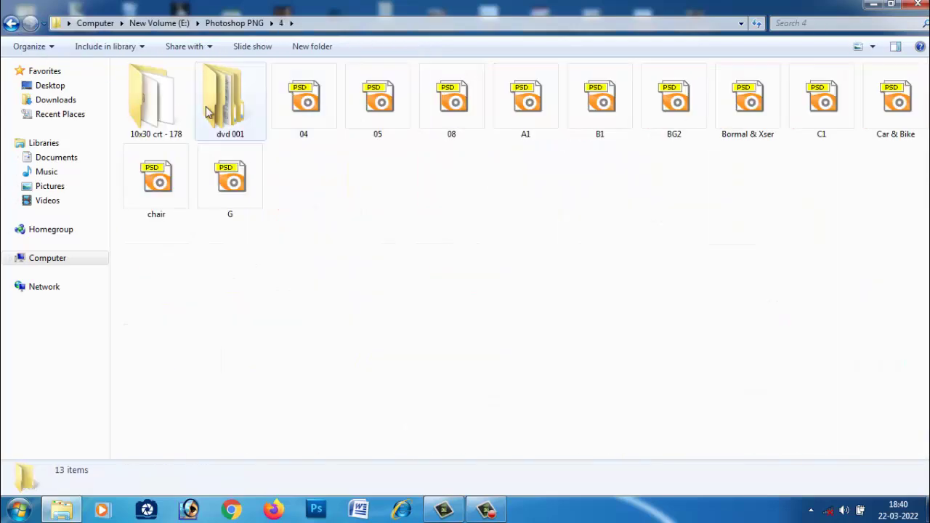
double_click(225, 102)
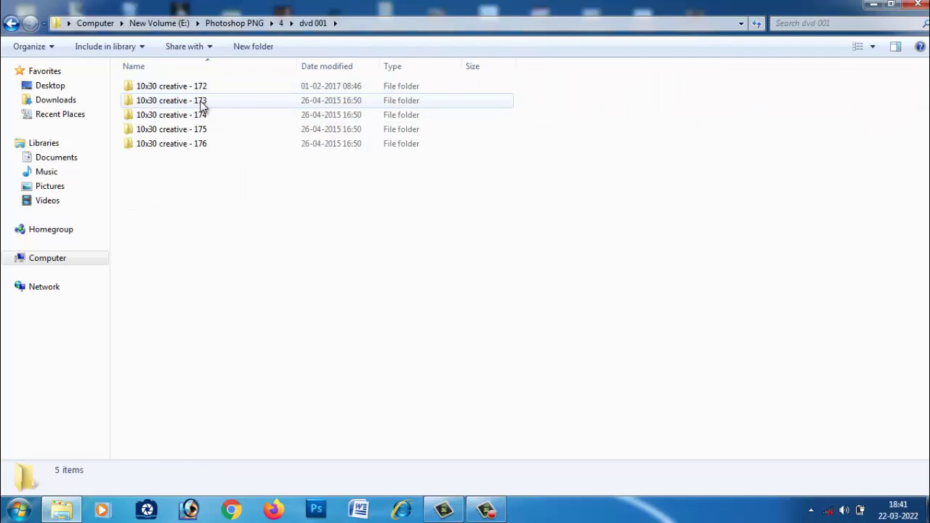
double_click(202, 107)
Preview the album backgrounds in 10x30 creative - 173, from PSD 07 forward to the vol - 173 copy image
double_click(162, 102)
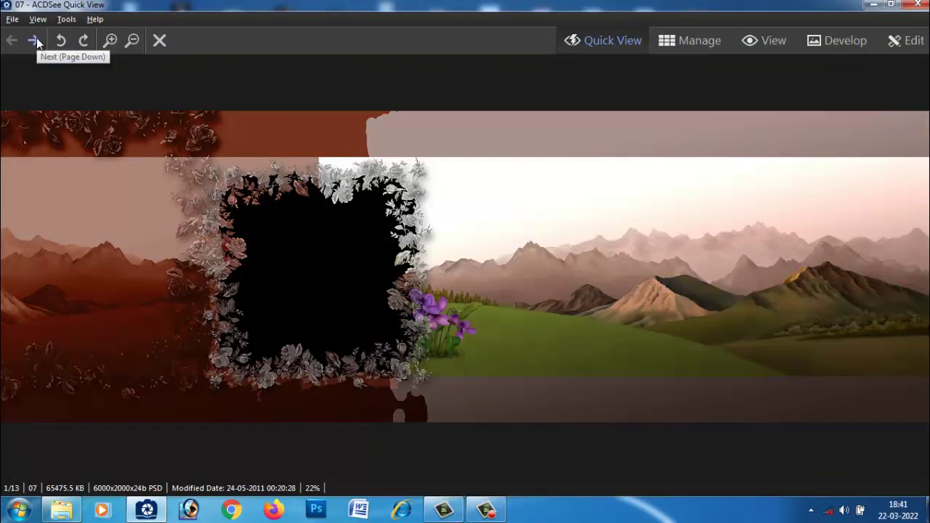
click(34, 41)
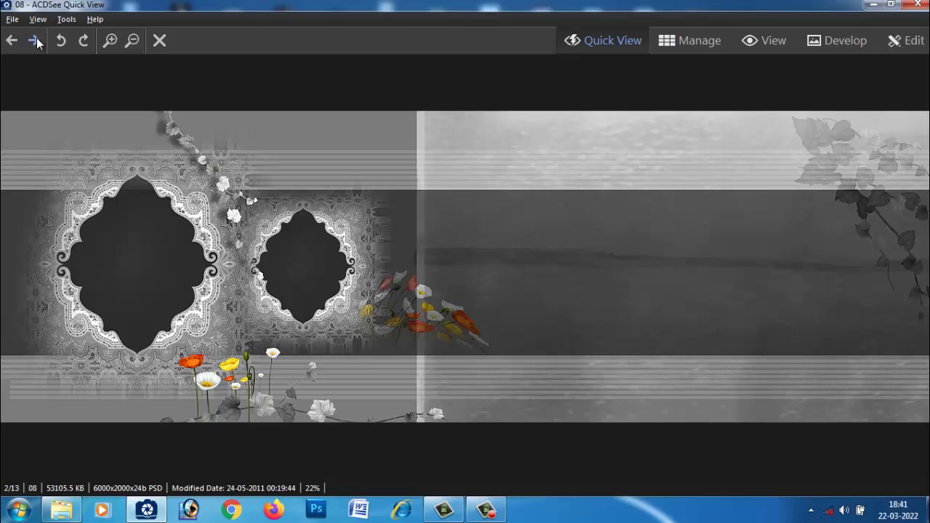
click(36, 40)
click(36, 40)
click(37, 40)
click(37, 40)
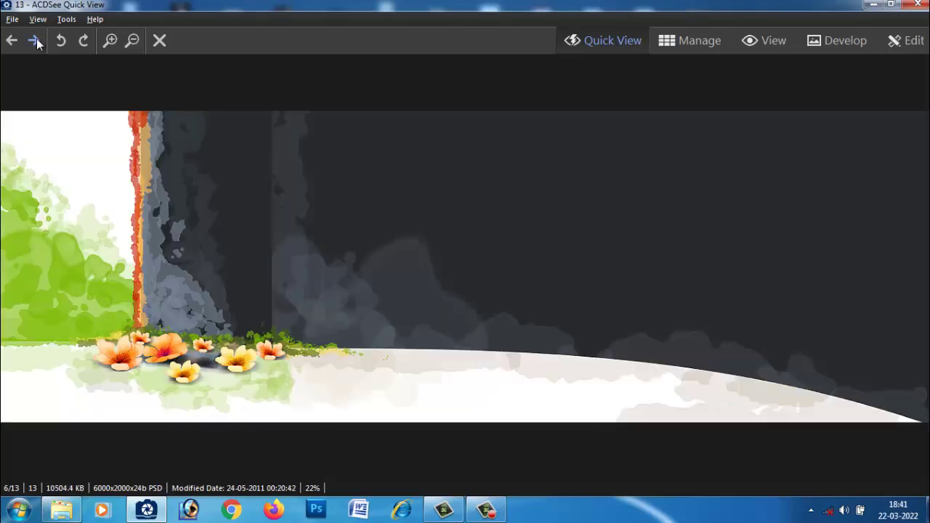
click(37, 40)
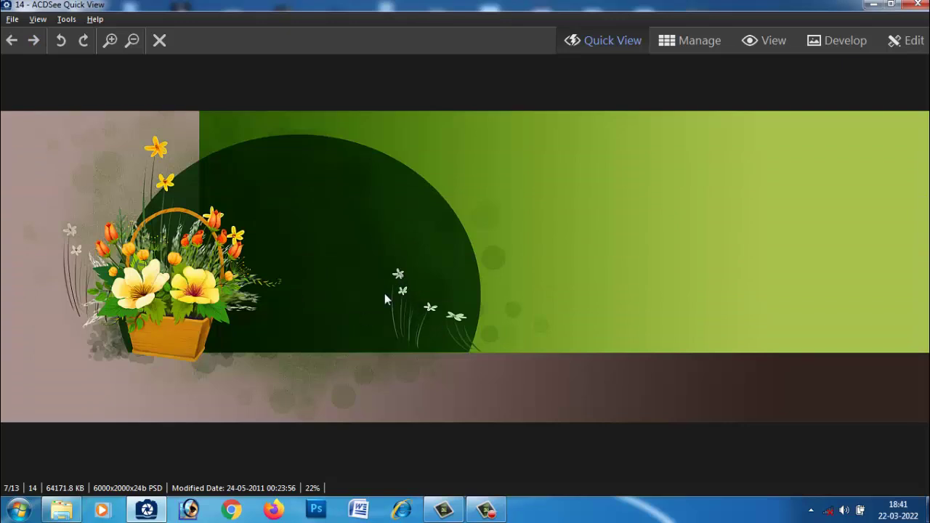
click(34, 41)
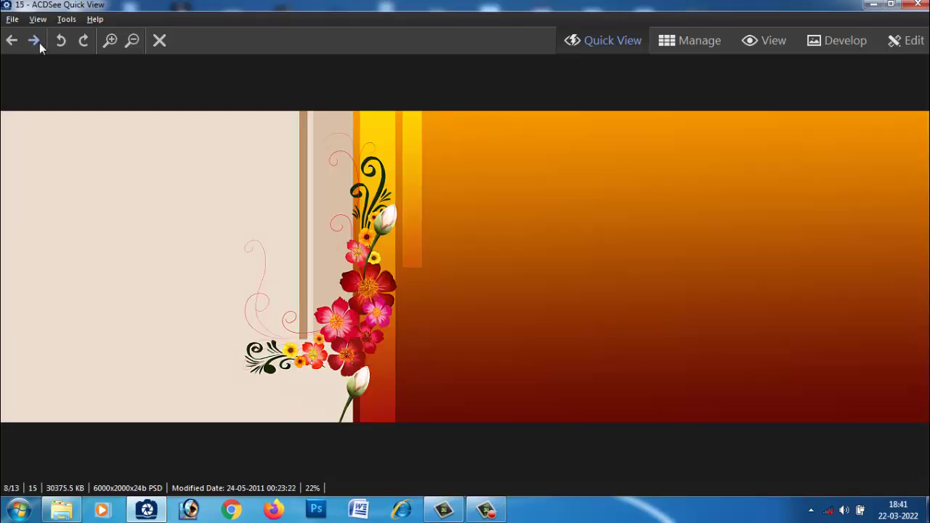
click(34, 40)
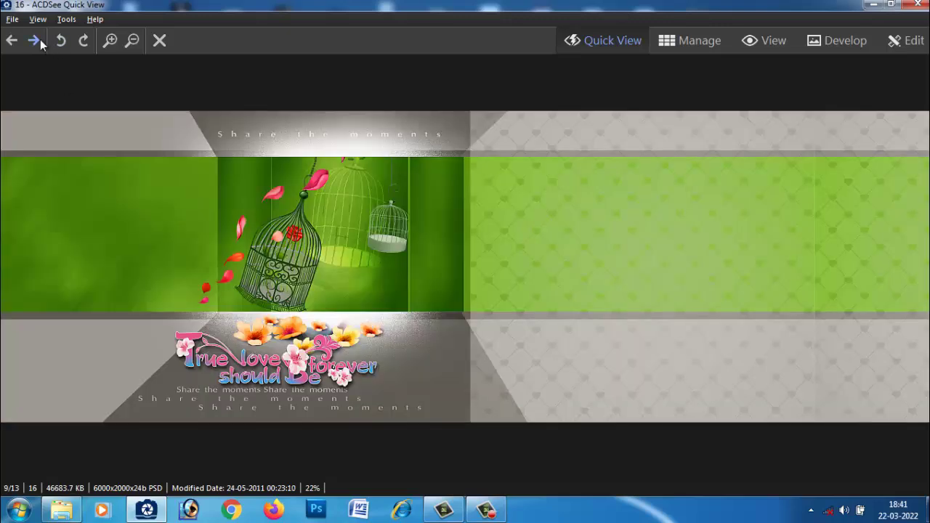
click(40, 41)
click(40, 41)
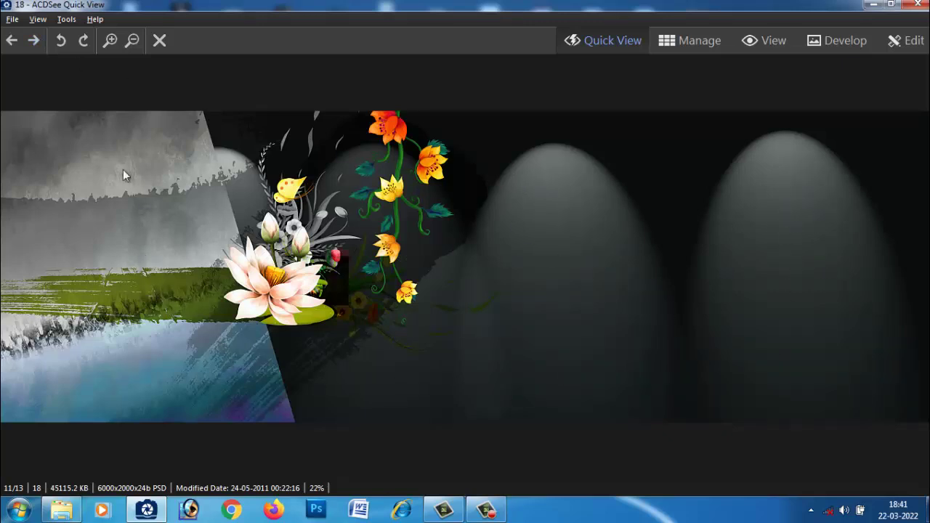
click(33, 41)
click(33, 41)
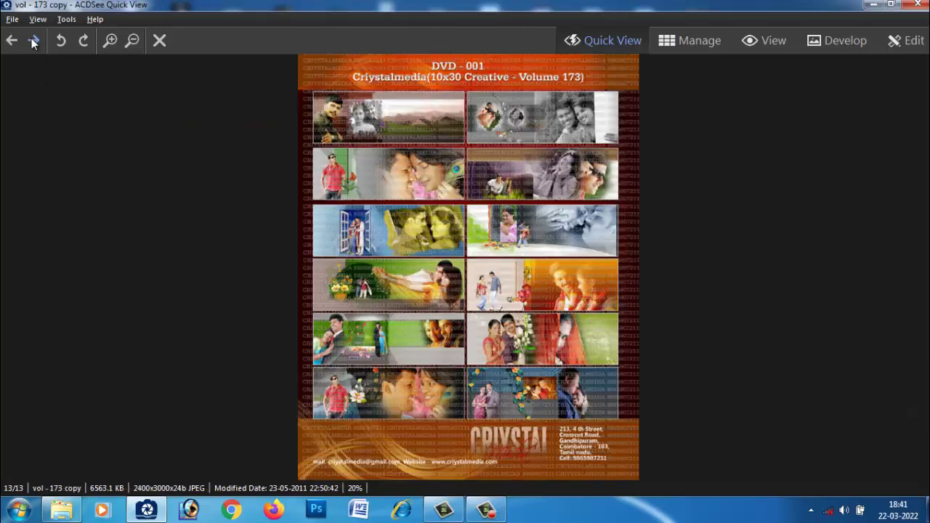
Examine the sample layouts on the vol - 173 copy sheet at 50% zoom, dismiss the script error, and close the viewer
click(111, 41)
click(112, 42)
drag(439, 138, 470, 366)
drag(465, 262, 467, 352)
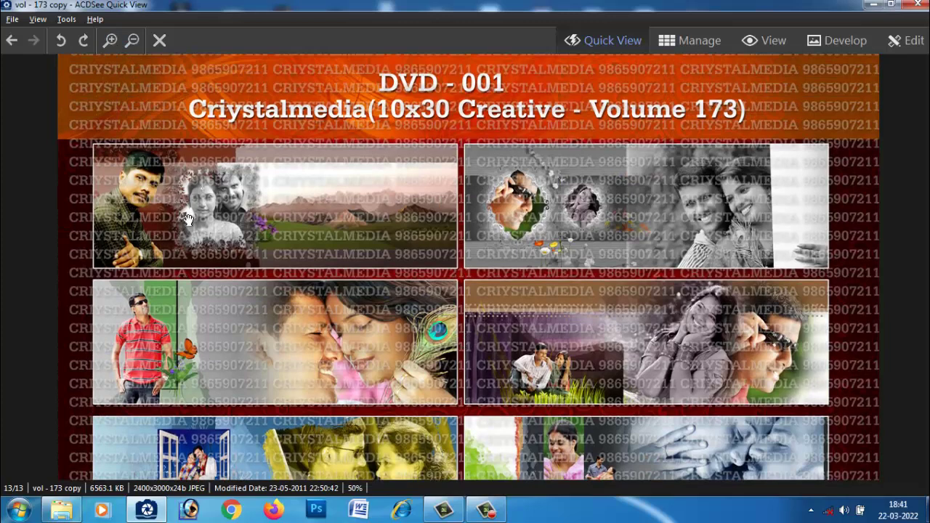
drag(611, 415, 598, 376)
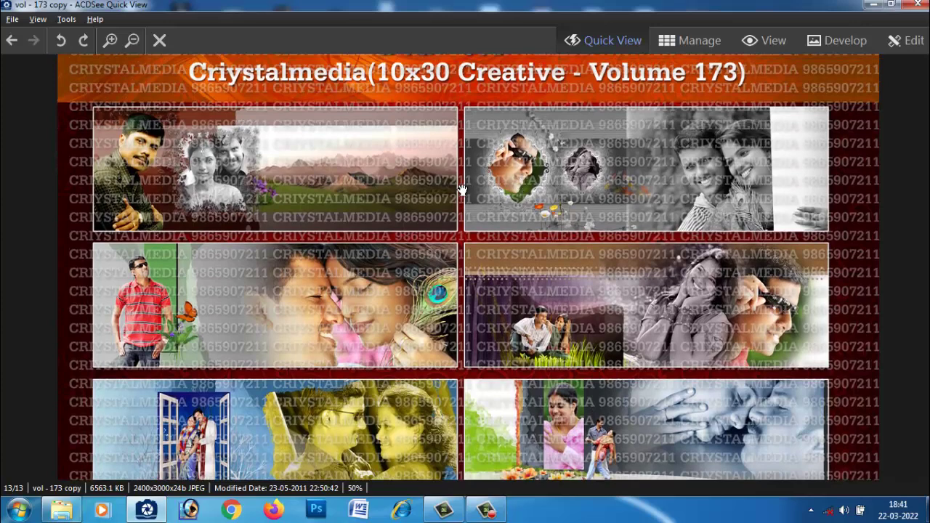
scroll(487, 354, down, 8)
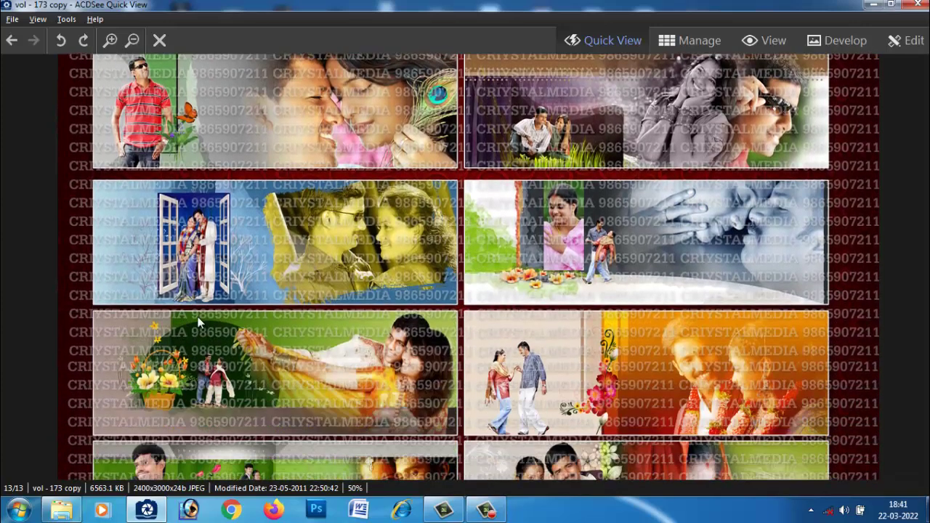
scroll(338, 378, down, 3)
scroll(480, 327, down, 2)
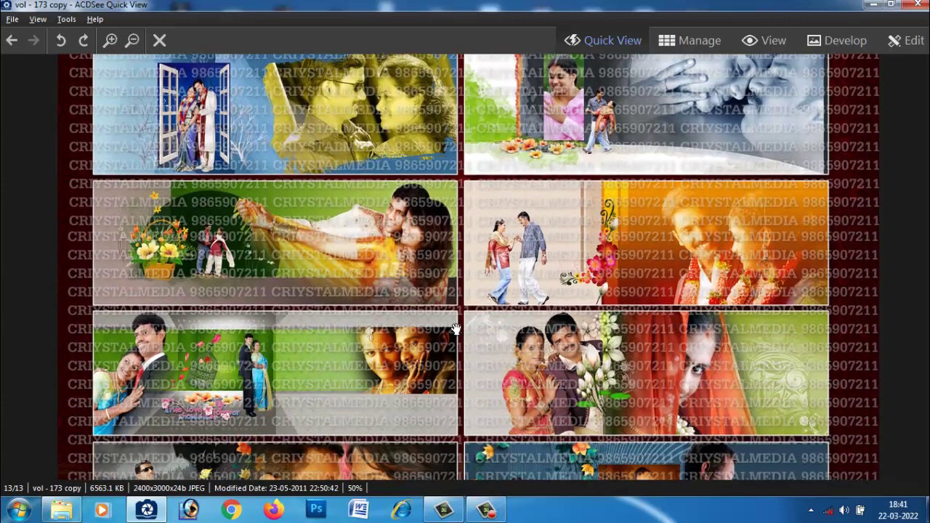
scroll(554, 369, down, 8)
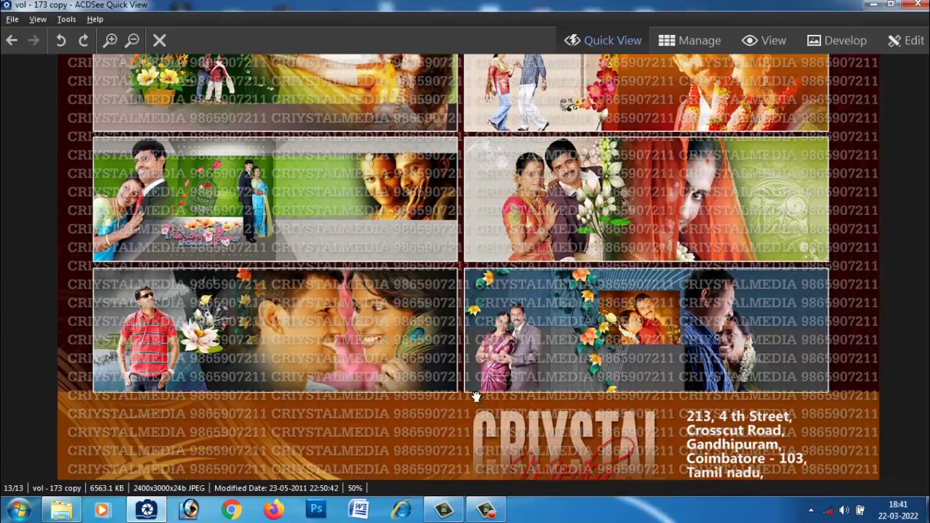
scroll(479, 392, down, 2)
scroll(485, 344, up, 3)
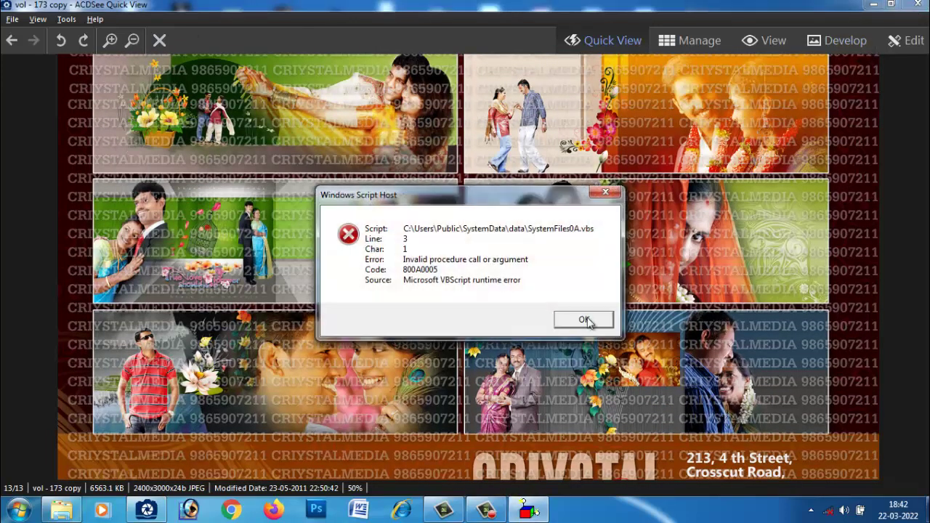
click(606, 193)
click(921, 7)
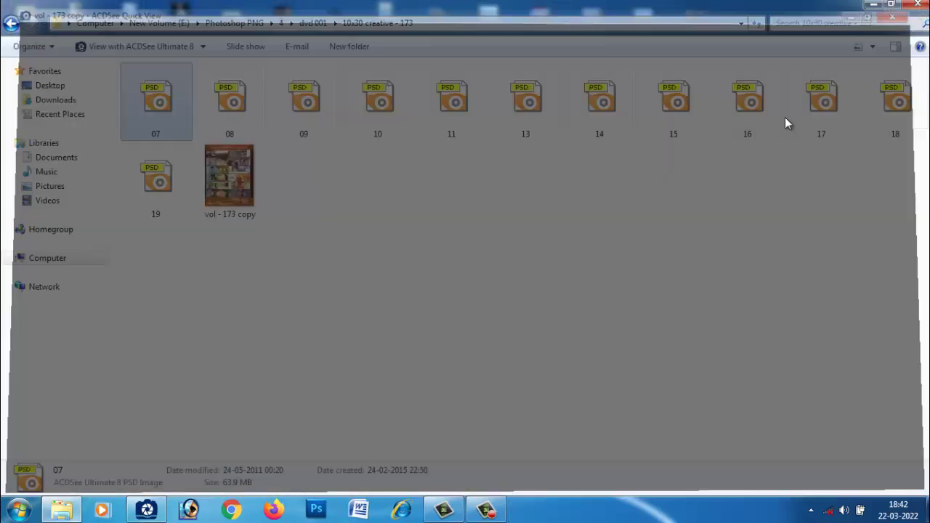
Go back to dvd 001, open the 10x30 creative - 174 folder, and preview PSD file 20
click(12, 25)
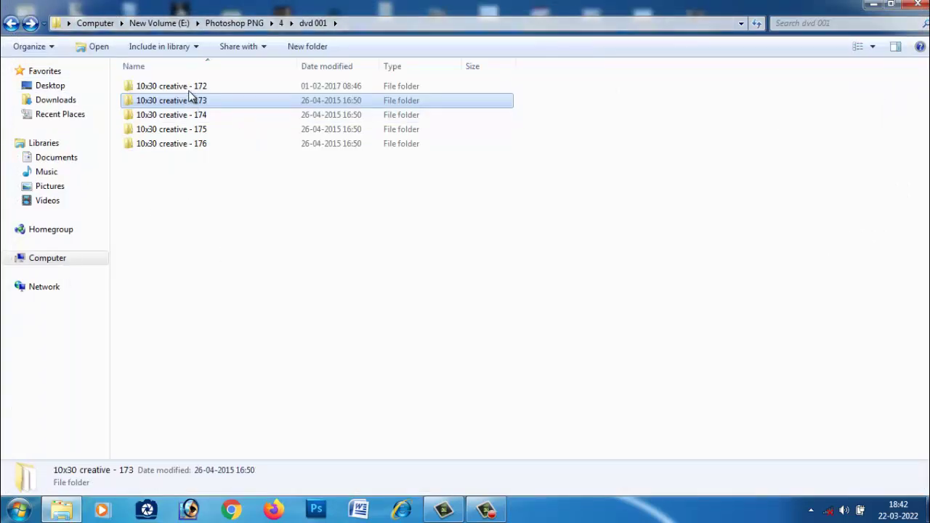
double_click(185, 115)
double_click(171, 106)
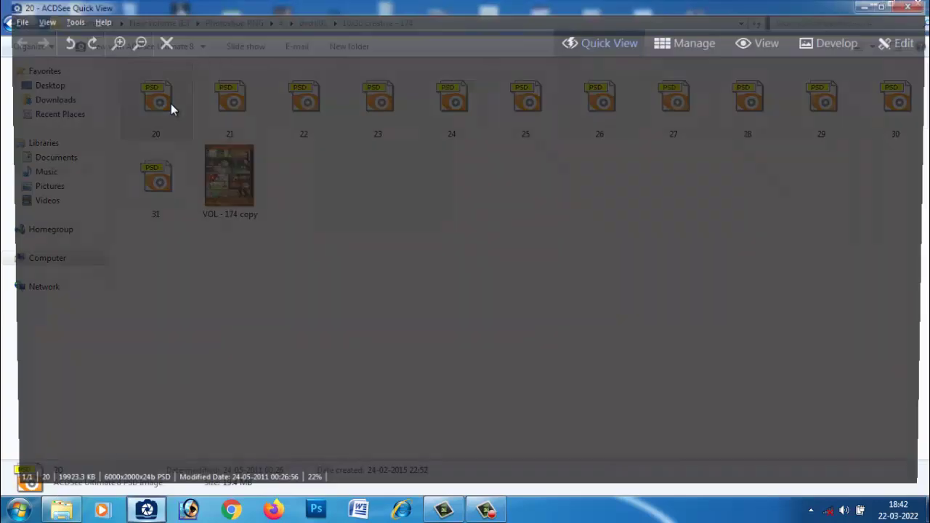
Browse forward through the album backgrounds in 10x30 creative - 174, from PSD 21 to the VOL - 174 copy image
click(36, 37)
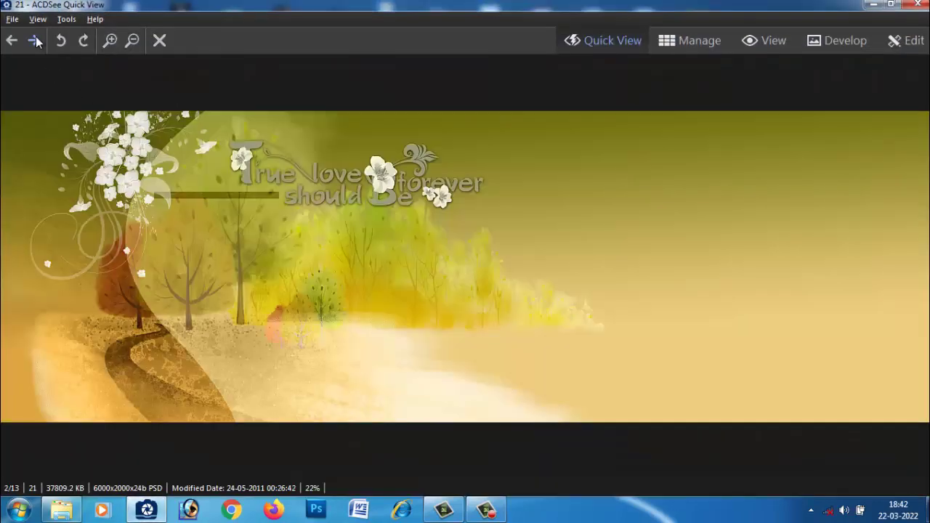
click(36, 37)
click(36, 36)
click(36, 36)
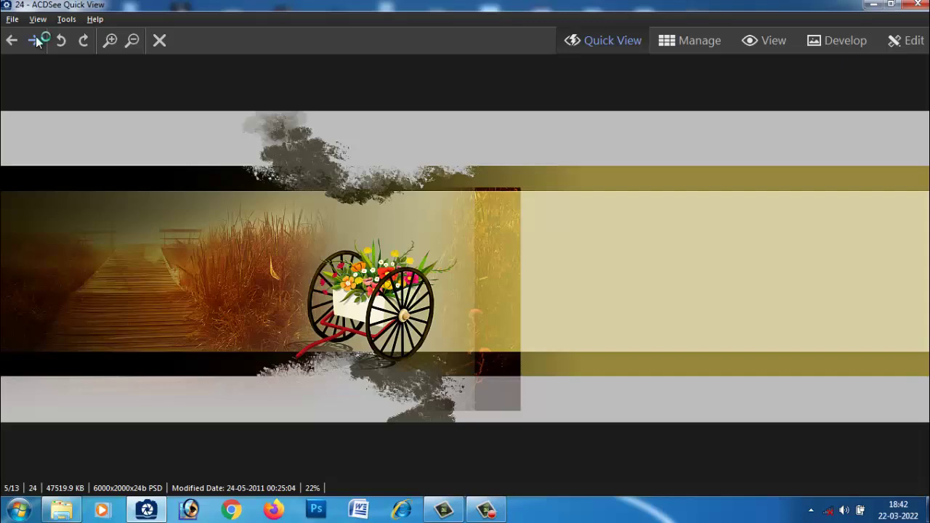
click(36, 40)
click(36, 40)
click(35, 40)
click(36, 39)
click(36, 40)
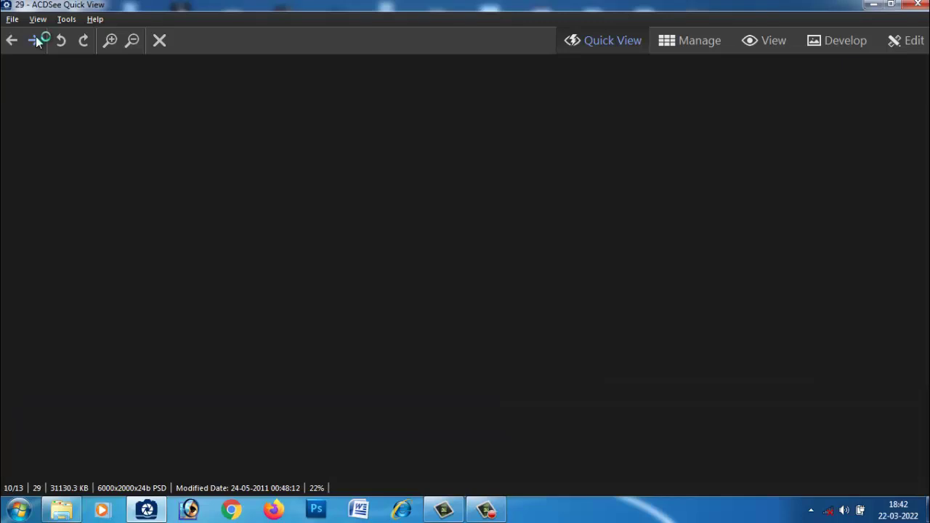
click(35, 40)
click(35, 40)
click(36, 41)
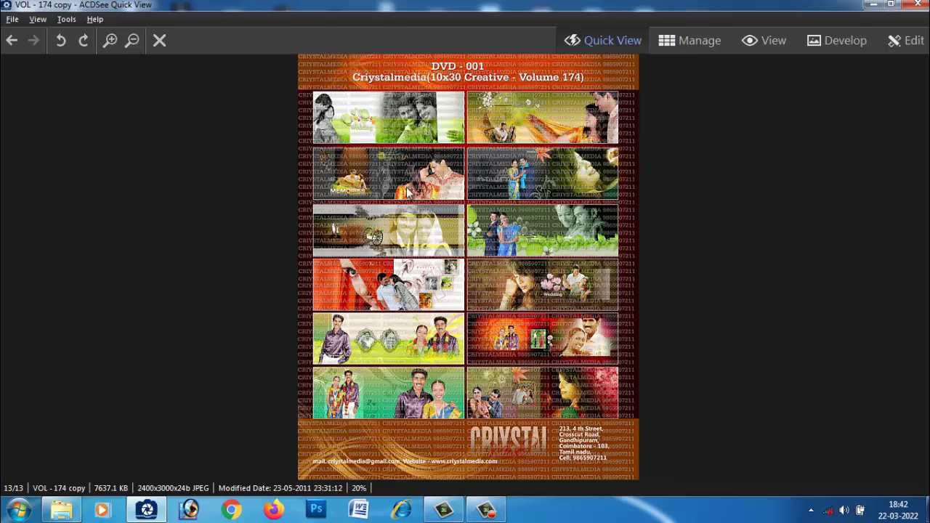
Examine the sample layouts on the VOL - 174 copy sheet at 50% zoom, and close the viewer and the folder window
click(111, 40)
scroll(409, 353, up, 3)
scroll(409, 353, up, 2)
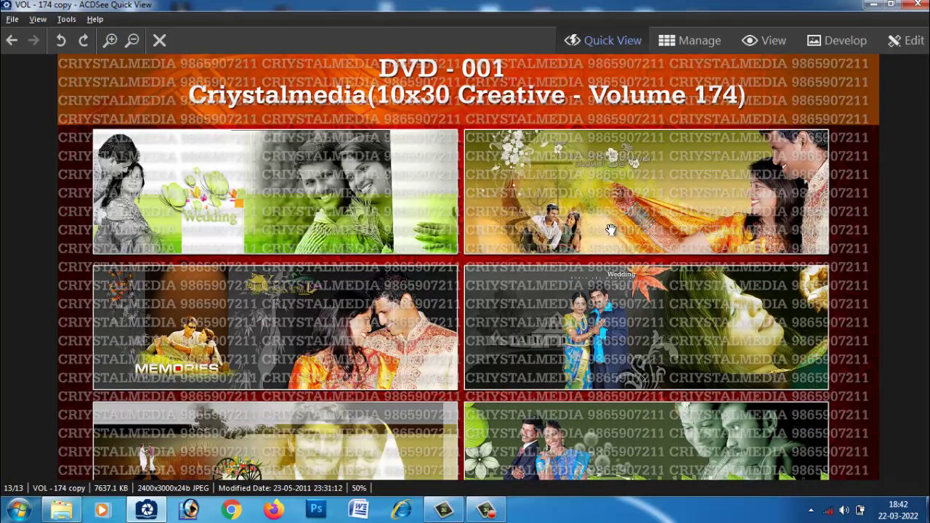
drag(598, 422, 601, 353)
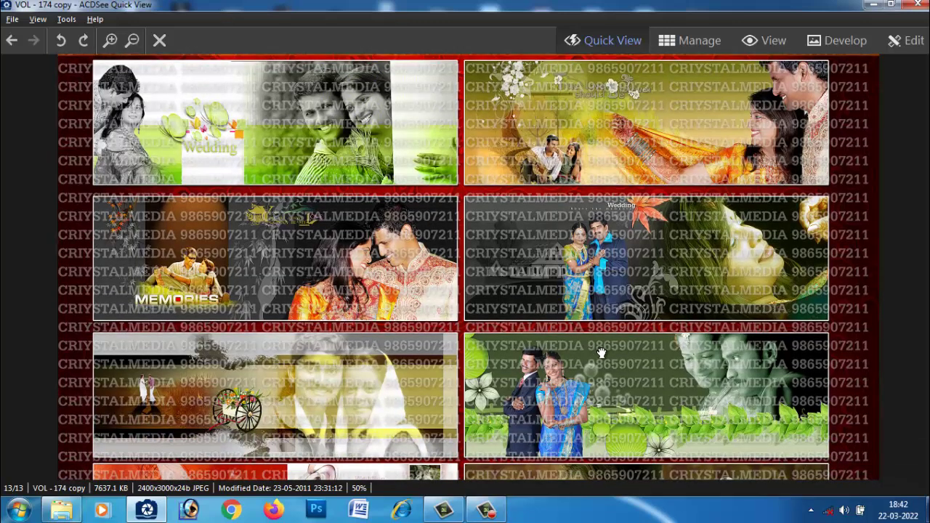
scroll(601, 353, down, 5)
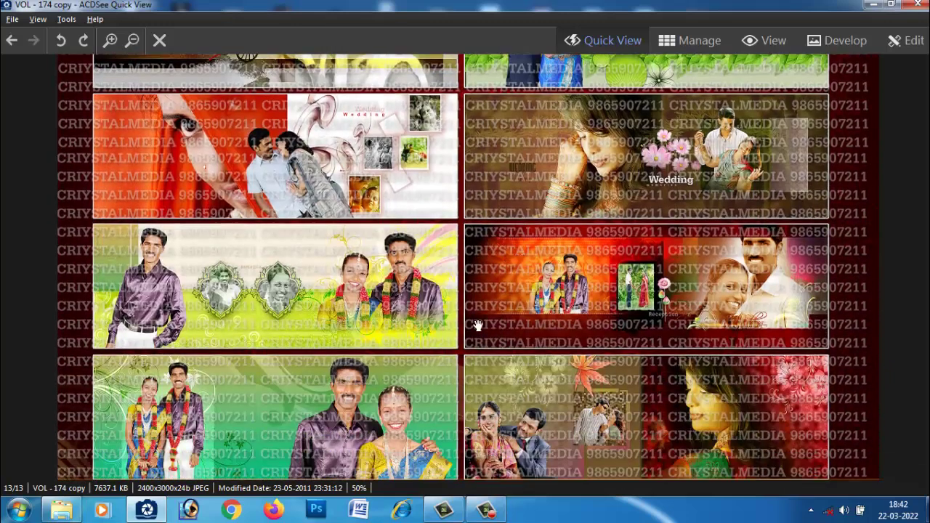
drag(387, 385, 386, 340)
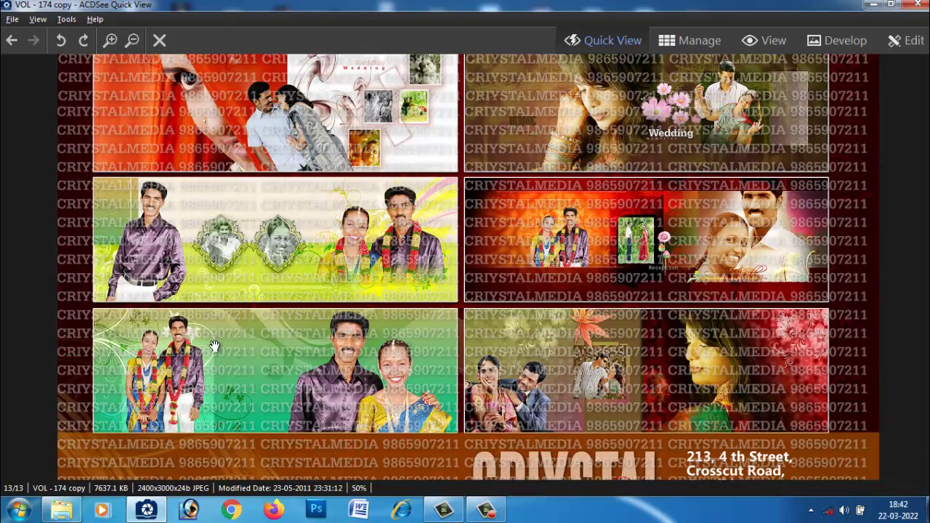
scroll(217, 267, down, 2)
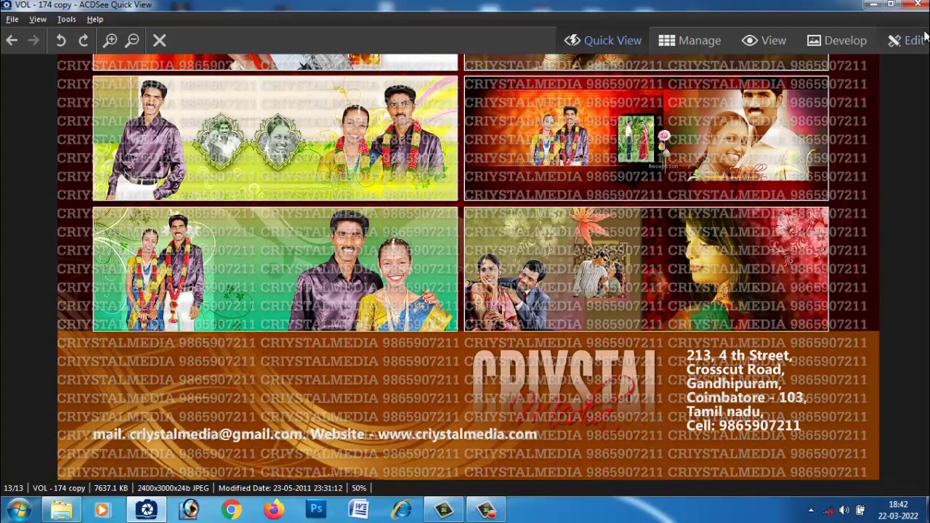
click(915, 6)
click(570, 291)
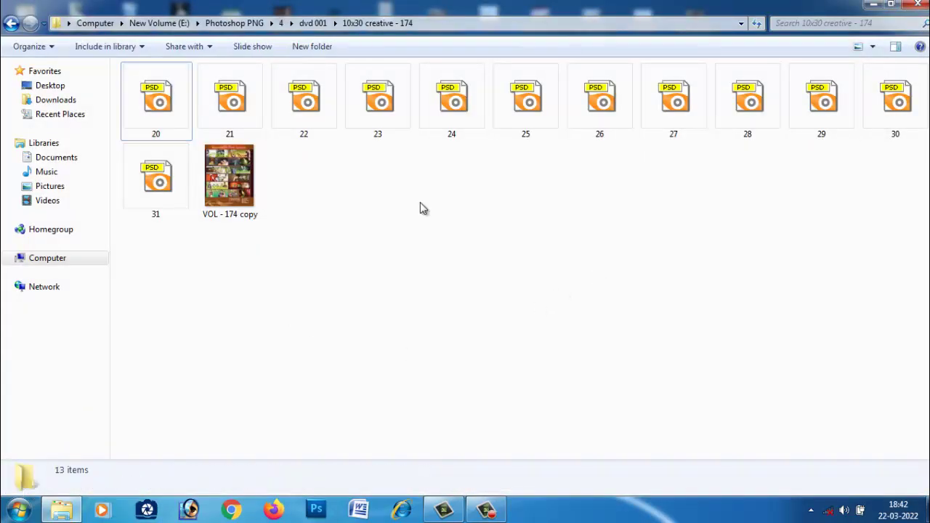
click(918, 4)
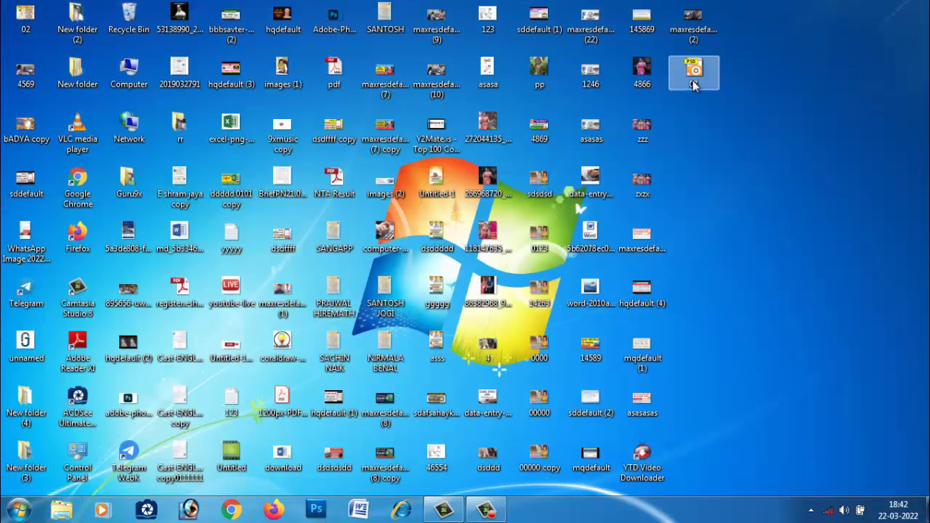
Preview the PSD file 07 stored on the desktop and close the viewer
double_click(692, 72)
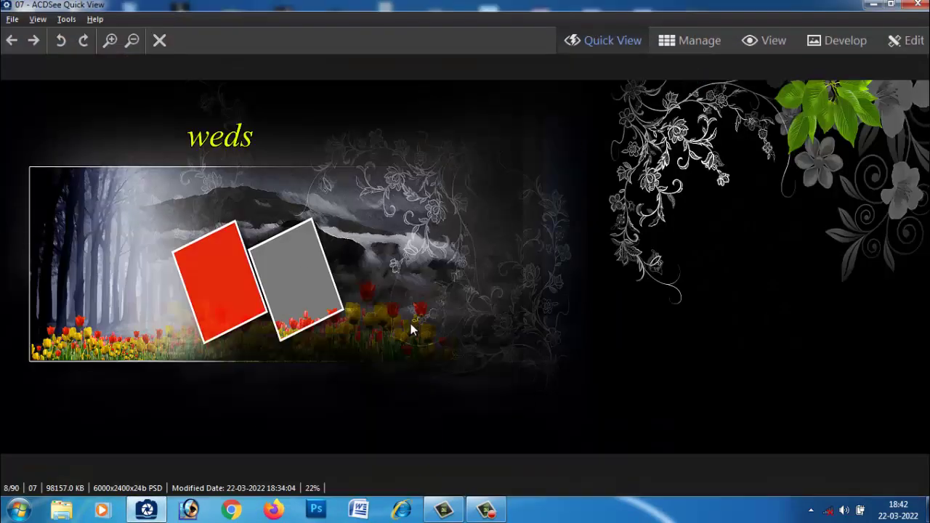
click(912, 5)
mouse_move(688, 67)
mouse_down()
mouse_move(715, 95)
mouse_move(774, 217)
mouse_move(647, 385)
mouse_move(623, 393)
mouse_move(692, 72)
mouse_up()
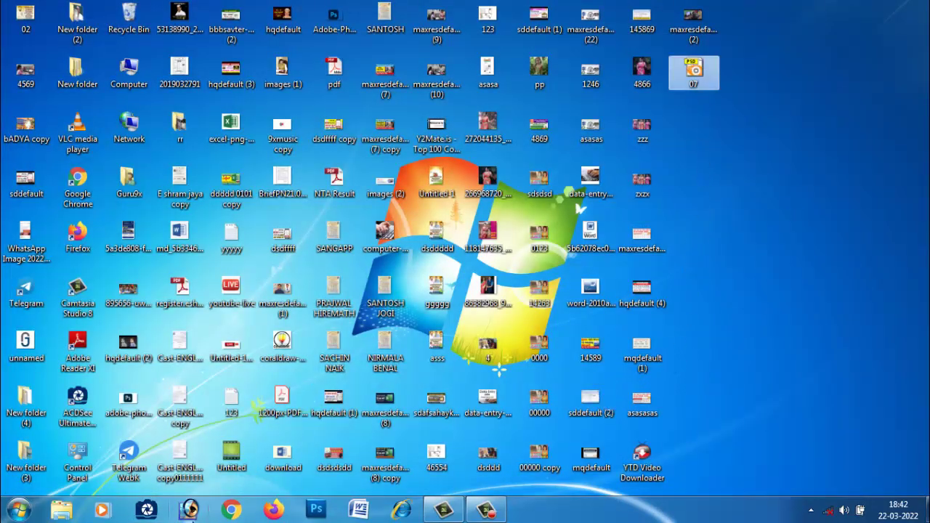
Launch Adobe Photoshop and place the Character palette beside the Layers palette
click(18, 510)
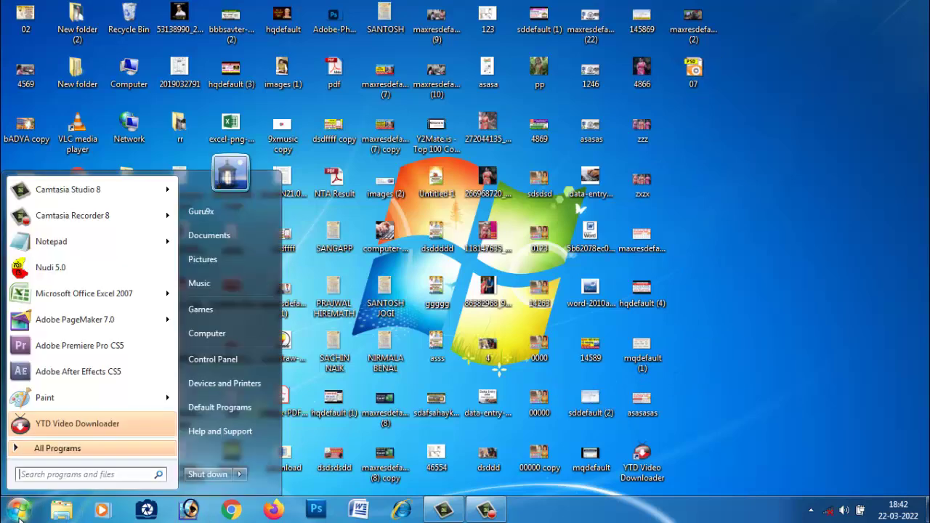
click(43, 450)
click(67, 199)
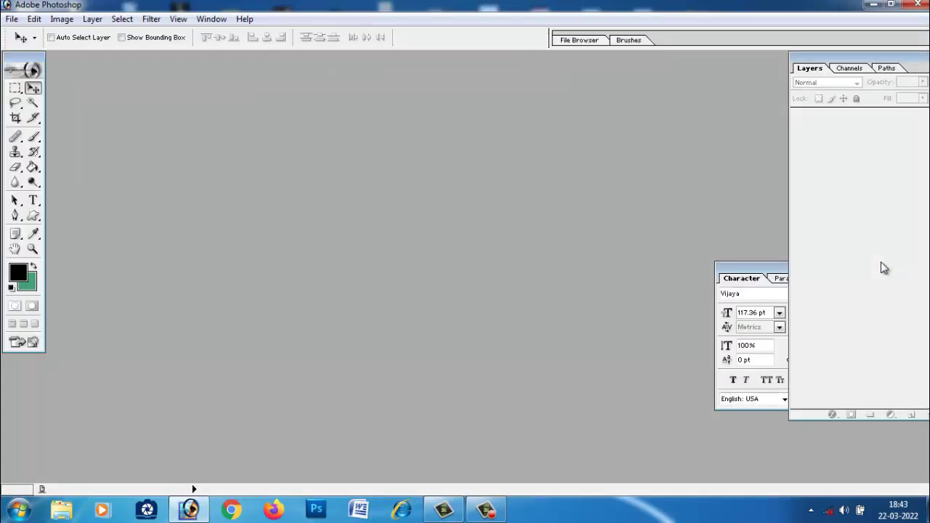
drag(751, 267, 671, 58)
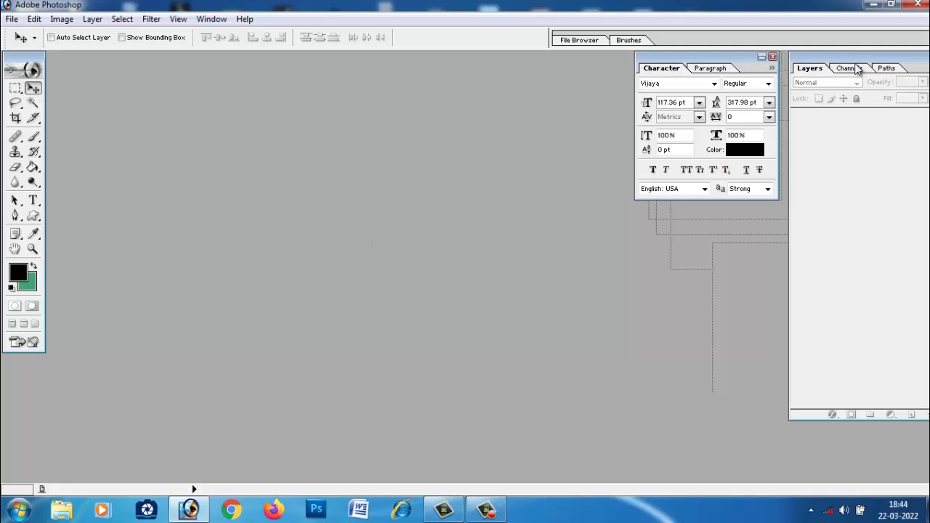
Open the desktop file 07.psd in Photoshop and maximize its document window
click(871, 5)
drag(693, 69, 440, 265)
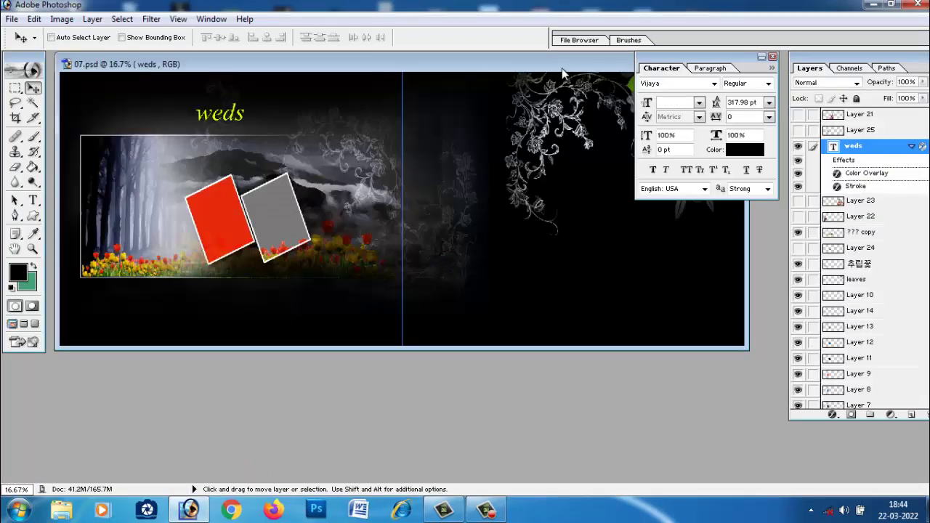
drag(562, 68, 492, 170)
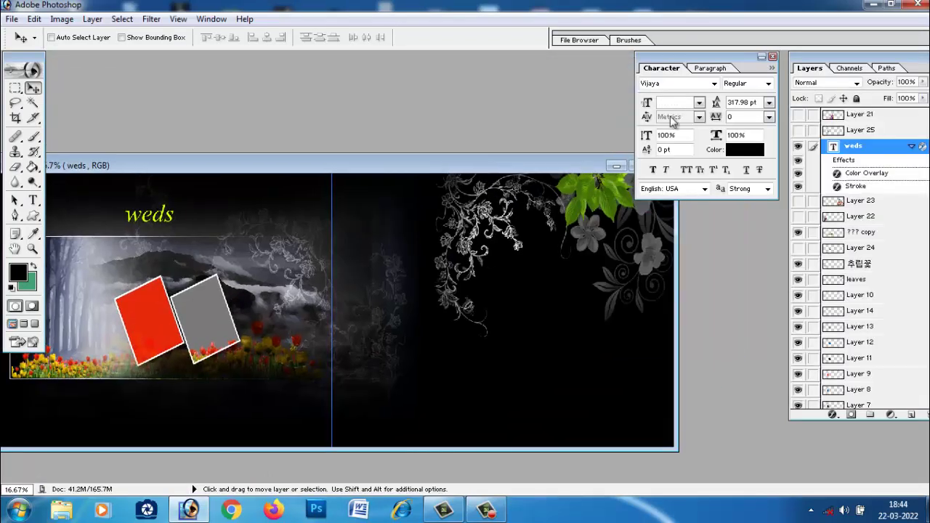
drag(656, 57, 687, 67)
click(639, 165)
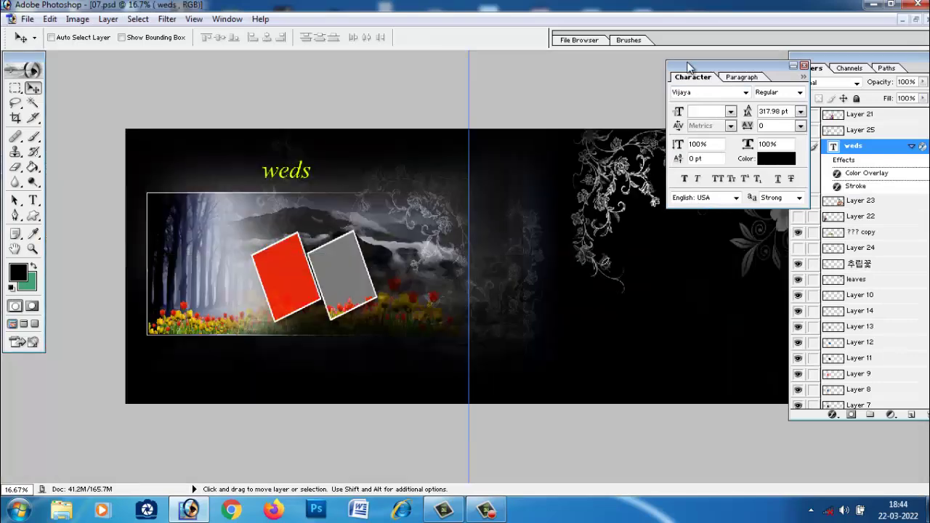
Close the Character palette and shift the Layers palette aside to uncover the whole album canvas
drag(814, 71, 659, 394)
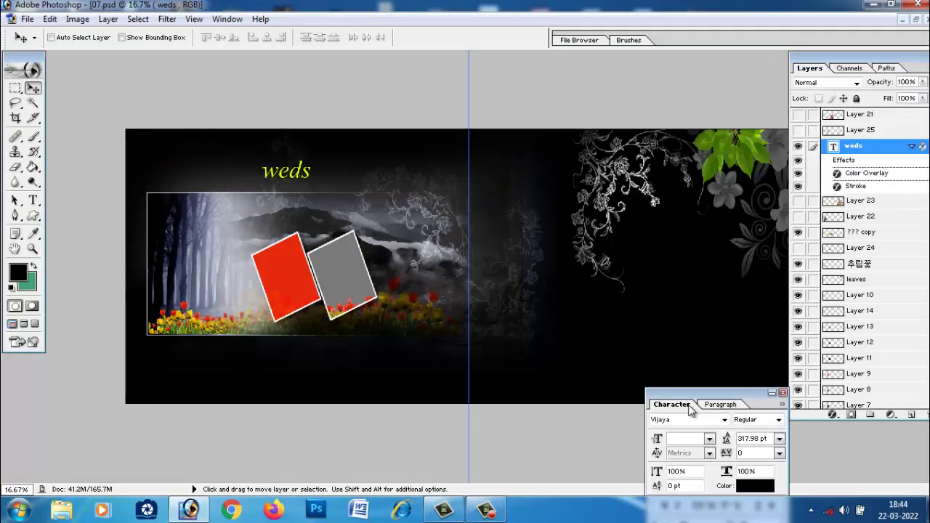
click(782, 393)
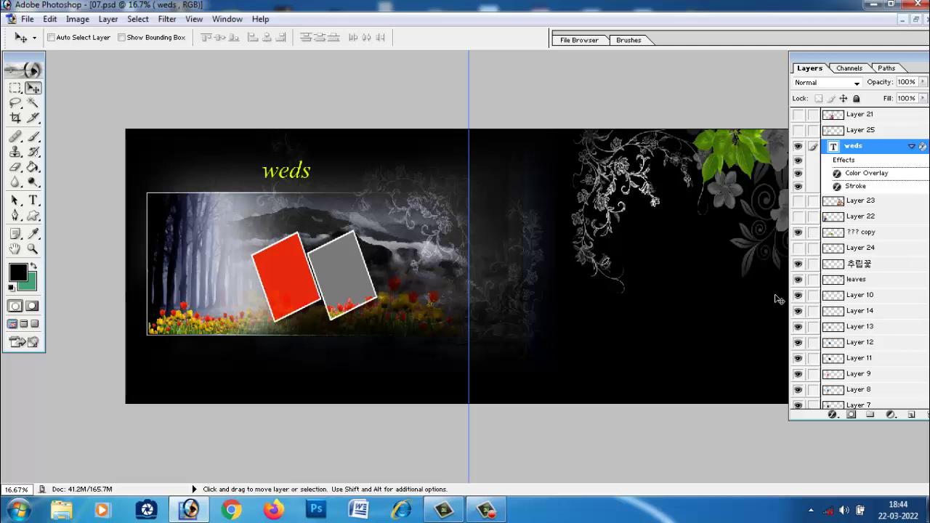
drag(828, 58, 866, 58)
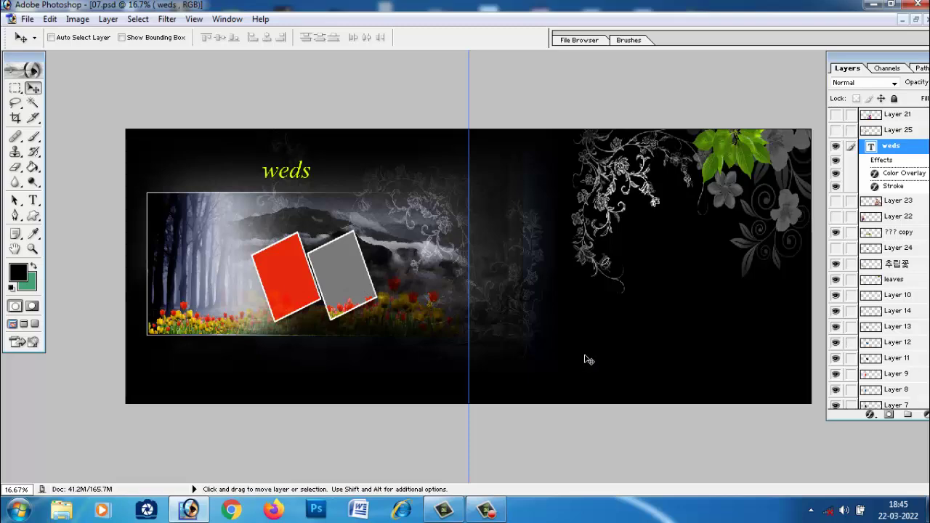
Switch to the desktop and preview the saree portraits one by one, from 4866 to the photo whose name starts with 266968720
click(874, 5)
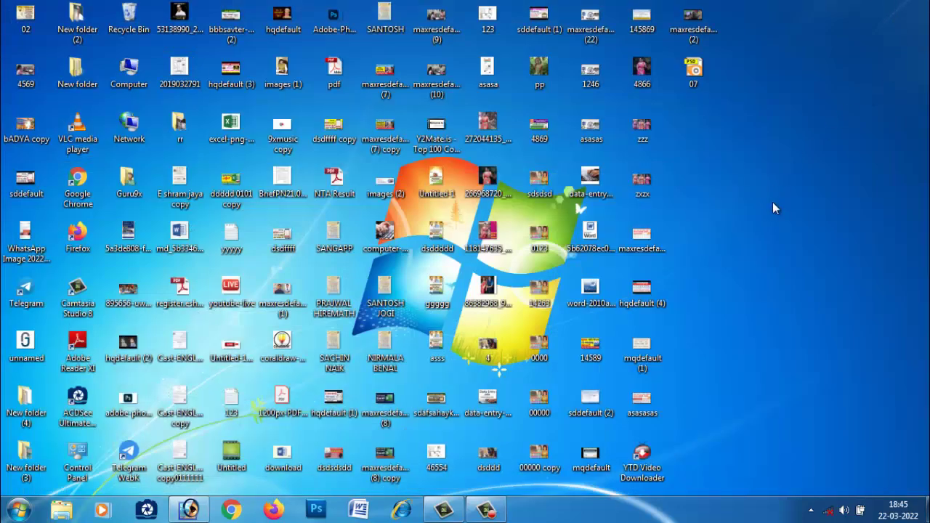
double_click(643, 67)
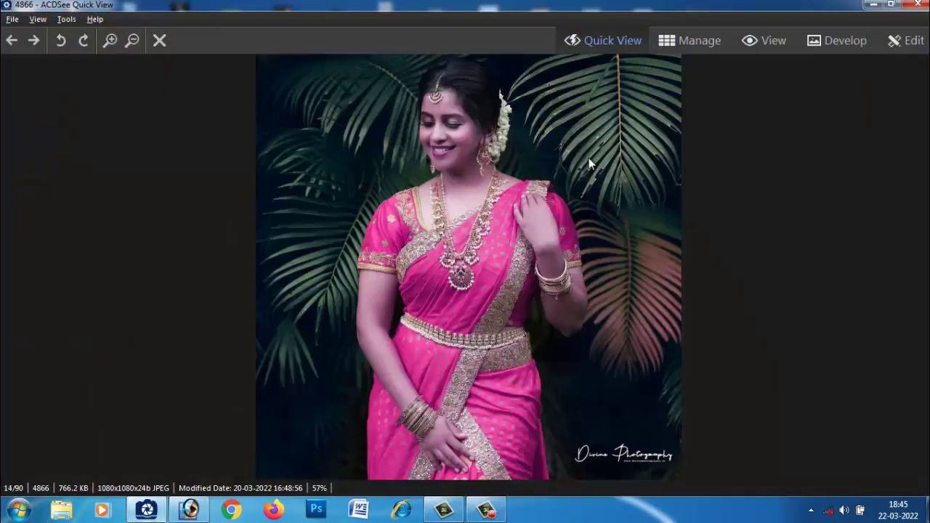
click(917, 4)
double_click(487, 125)
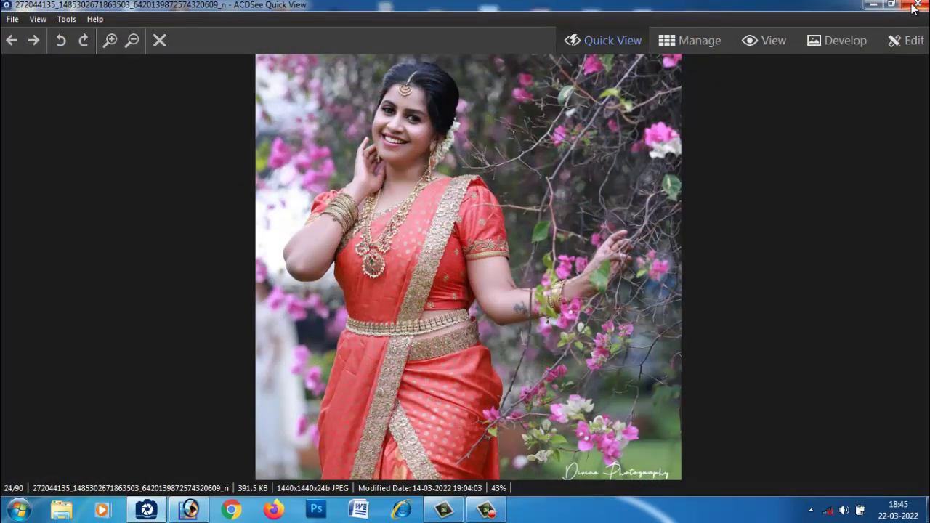
click(915, 5)
double_click(481, 232)
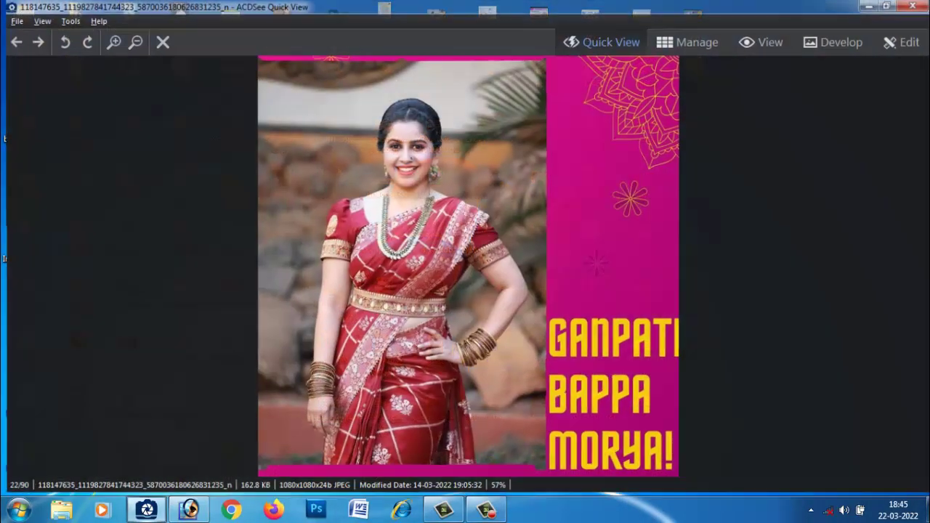
click(910, 7)
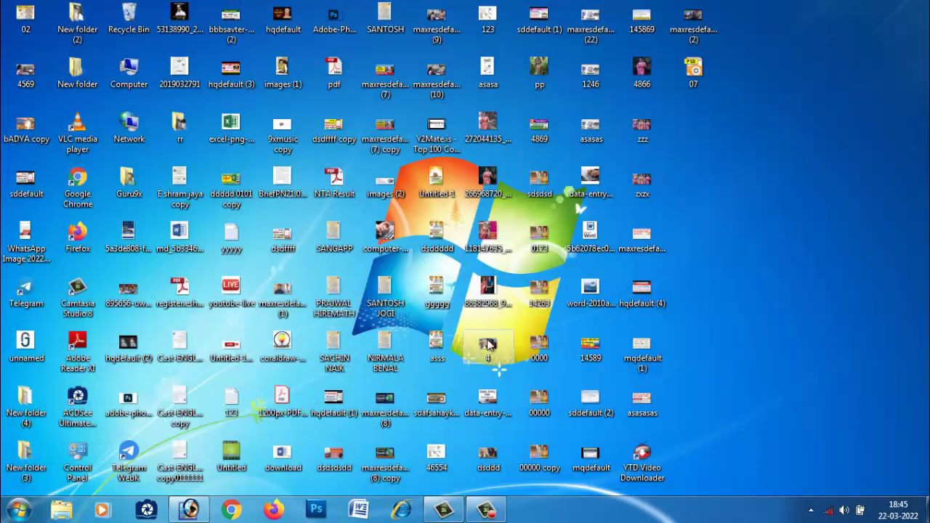
double_click(487, 181)
click(917, 6)
Open the desktop portrait whose name starts with 266968720 in Photoshop and maximize its document window
drag(184, 501, 388, 297)
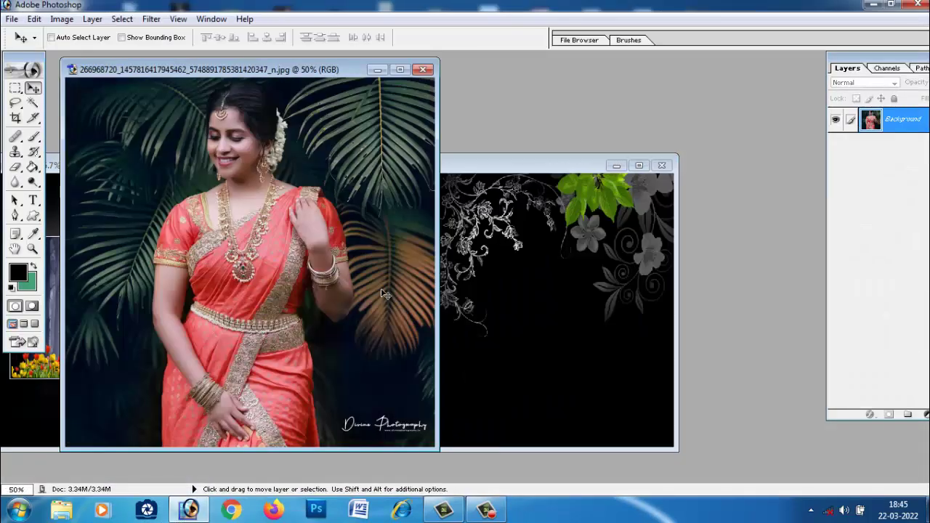
drag(244, 73, 391, 61)
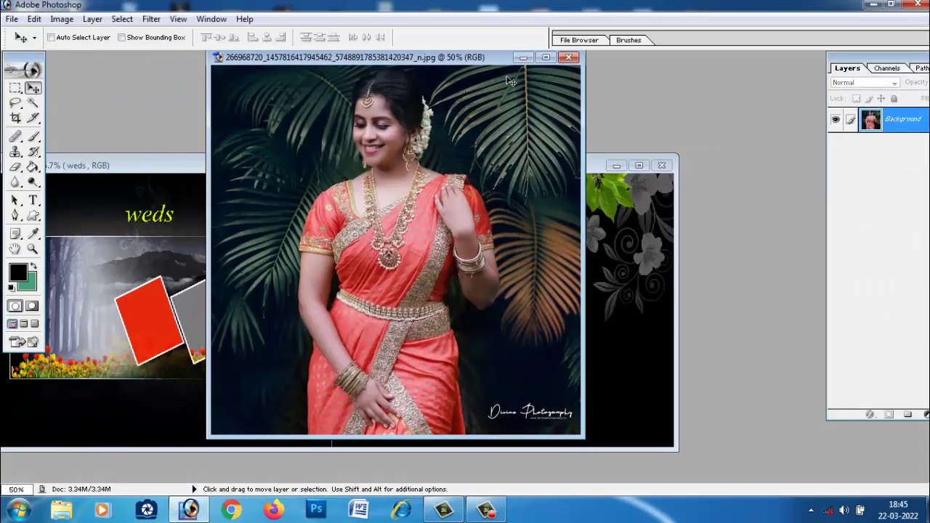
click(545, 58)
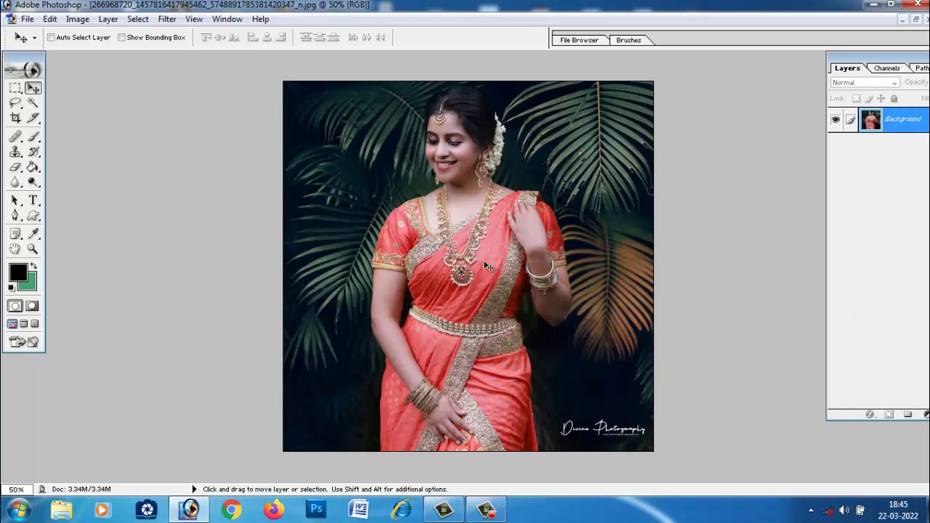
Activate the Pen Tool for tracing the woman, starting at her head
scroll(563, 291, up, 7)
scroll(563, 291, up, 1)
drag(769, 273, 448, 275)
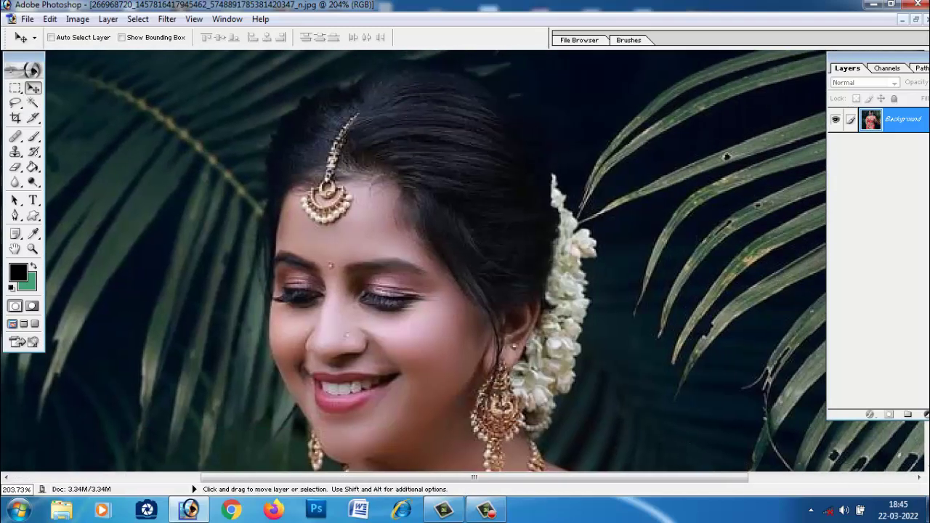
click(16, 217)
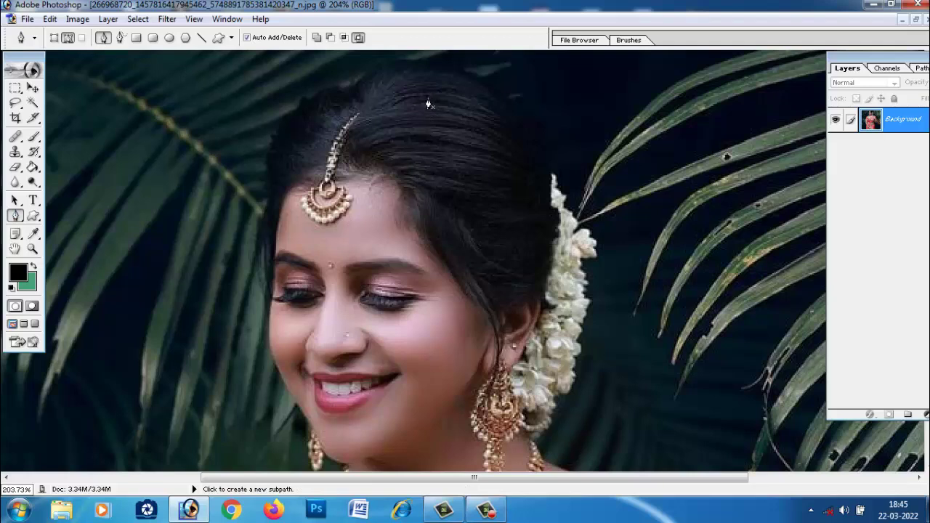
click(16, 216)
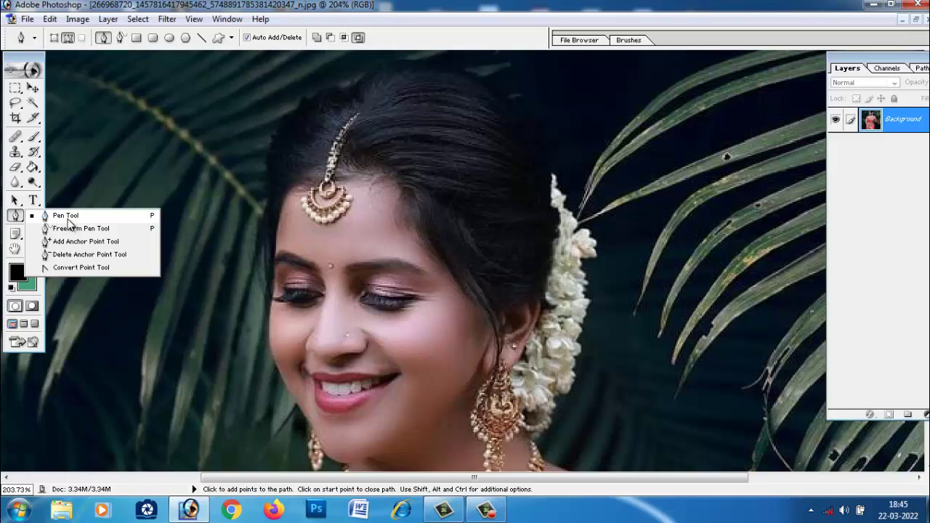
click(67, 218)
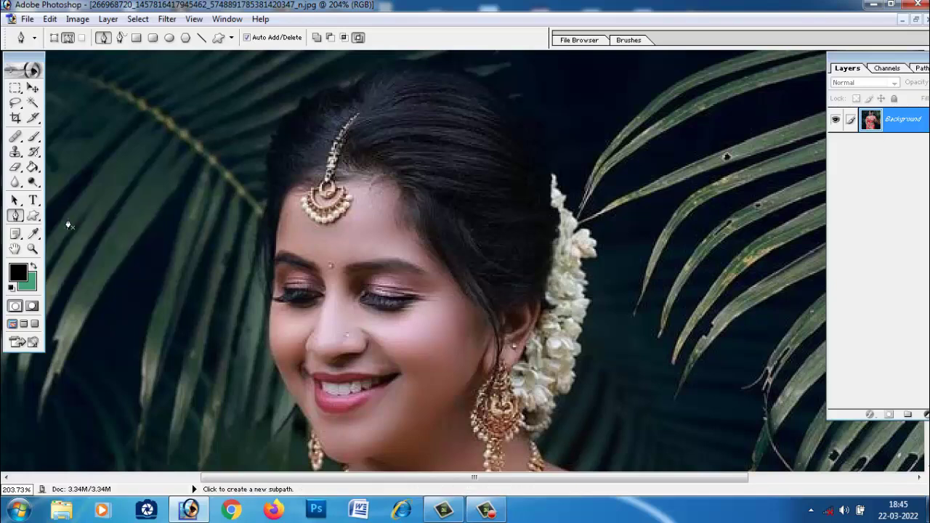
click(54, 38)
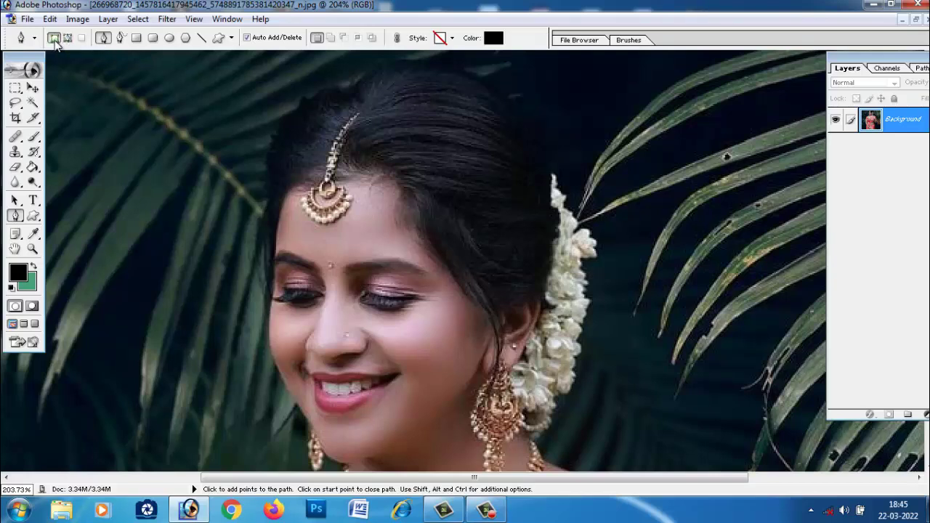
drag(362, 118, 367, 164)
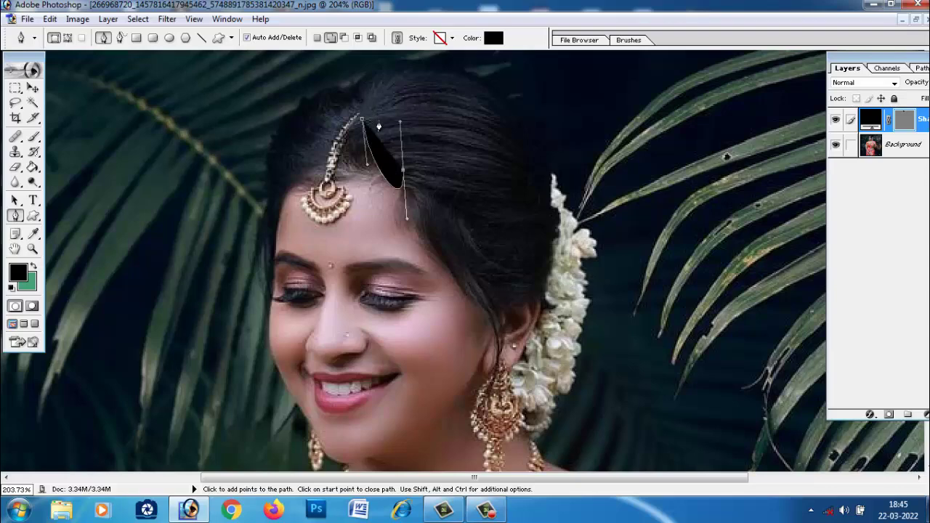
key(ctrl+z)
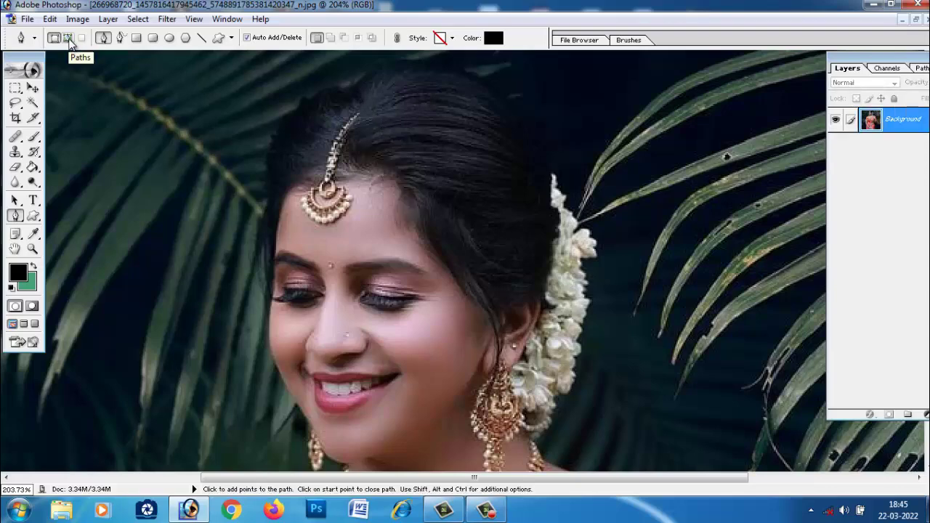
Set the Pen Tool to Paths mode and trace the hair outline from the crown down to the forehead
click(68, 38)
drag(491, 116, 500, 120)
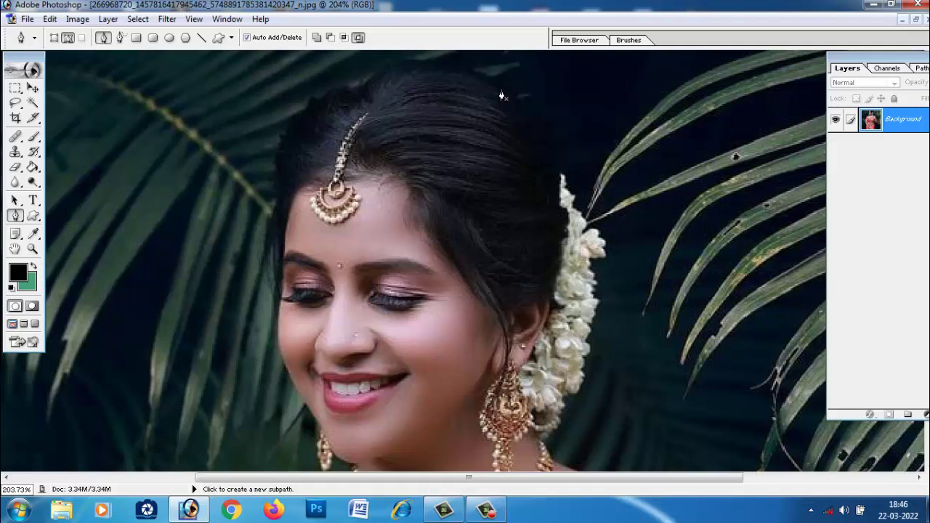
click(501, 90)
drag(399, 68, 325, 96)
drag(279, 150, 276, 175)
drag(284, 240, 281, 190)
click(275, 196)
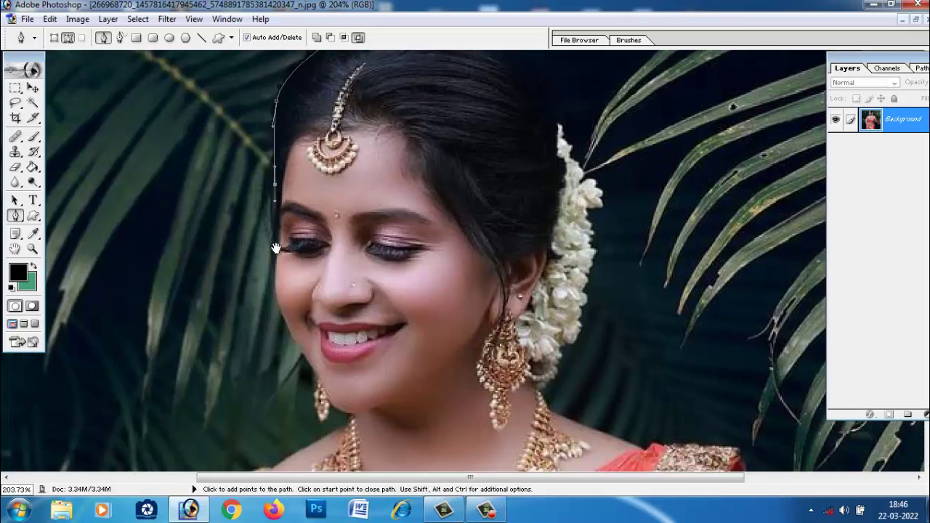
Continue the path along the edge of the face, from the eye past the cheek to the small earring
scroll(276, 243, down, 2)
click(276, 205)
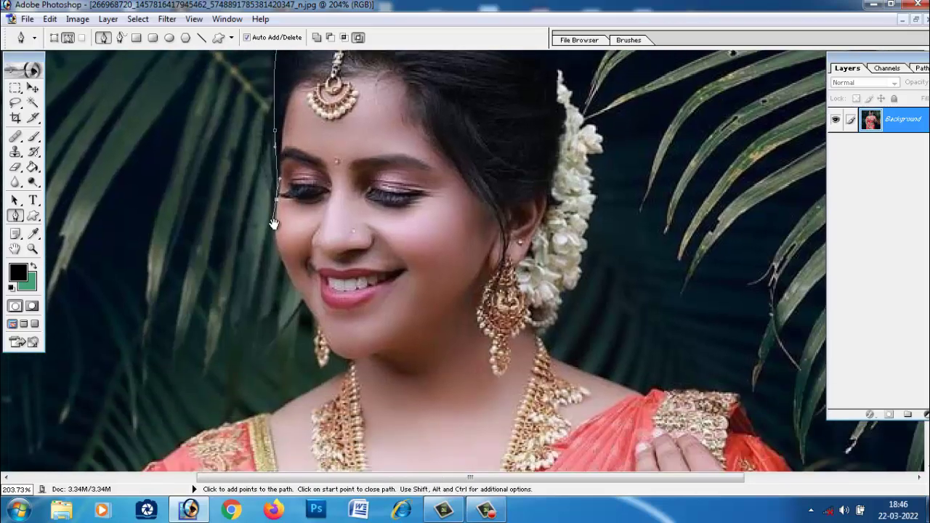
scroll(269, 203, down, 3)
drag(276, 216, 286, 231)
key(ctrl+z)
click(273, 214)
scroll(273, 203, down, 2)
click(266, 196)
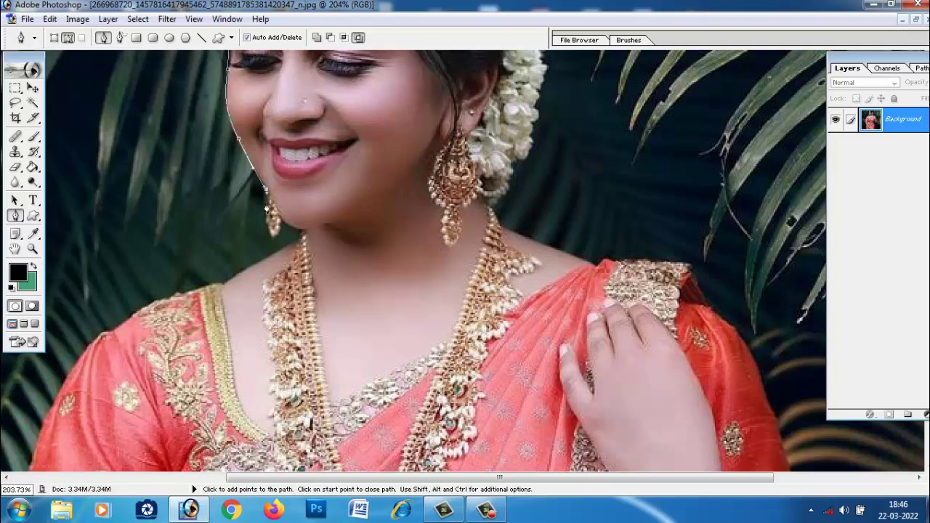
Extend the path around the earring and chin, then along the neck and shoulder to the sleeve of the lowered arm
click(274, 240)
click(308, 228)
drag(308, 229, 345, 164)
drag(293, 202, 407, 219)
key(space)
click(410, 216)
key(space)
drag(355, 259, 318, 187)
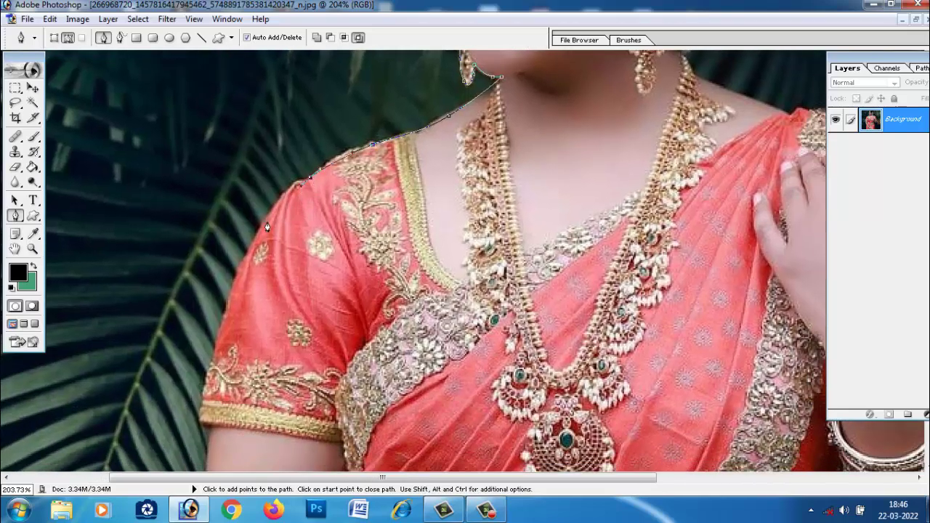
Trace the outer edge of the sleeve and continue the path down the upper part of the lowered arm
drag(266, 221, 253, 238)
key(space)
drag(255, 277, 221, 111)
click(169, 252)
key(space)
drag(207, 273, 150, 117)
key(space)
drag(126, 288, 129, 324)
key(space)
Carry the path down the lowered forearm and straight across the saree below the belt to the opposite hip
drag(165, 413, 137, 247)
drag(110, 207, 118, 234)
drag(147, 277, 161, 298)
key(space)
drag(214, 339, 152, 338)
click(695, 332)
Trace the path up the hip along the saree edge and belt to the blouse's lower edge
key(space)
drag(690, 335, 639, 441)
click(616, 359)
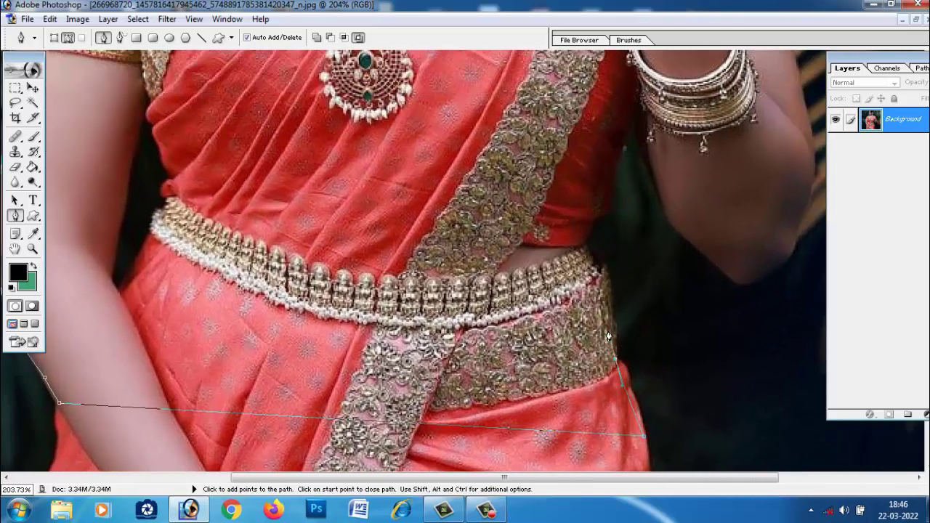
click(599, 262)
click(589, 245)
key(space)
drag(592, 258, 541, 339)
Trace the gap between the waist and the raised arm, and curve the path around the elbow
drag(559, 287, 563, 268)
drag(586, 182, 625, 318)
drag(664, 346, 738, 333)
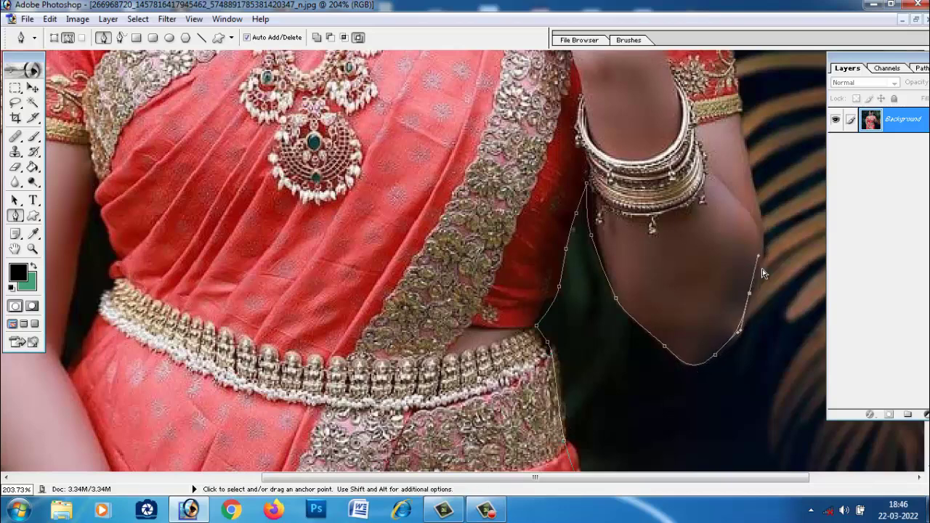
drag(758, 275, 770, 347)
key(space)
Continue the path from the elbow up the outer side of the raised arm and its sleeve
click(738, 244)
key(space)
drag(760, 245, 759, 380)
drag(719, 262, 699, 217)
drag(666, 143, 642, 127)
Trace the path over the shoulder and the gold saree border towards the bare neckline
key(space)
drag(649, 174, 685, 355)
drag(665, 267, 653, 260)
drag(586, 264, 616, 317)
click(569, 269)
key(space)
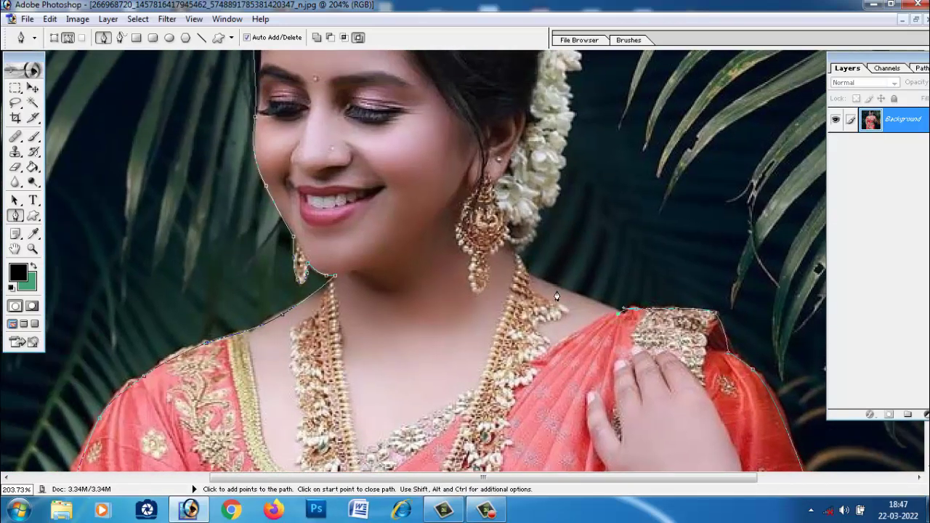
Extend the path along the neck and up the outer edge of the white flower garland in the hair
click(519, 248)
key(space)
drag(551, 213, 564, 297)
click(542, 353)
click(544, 322)
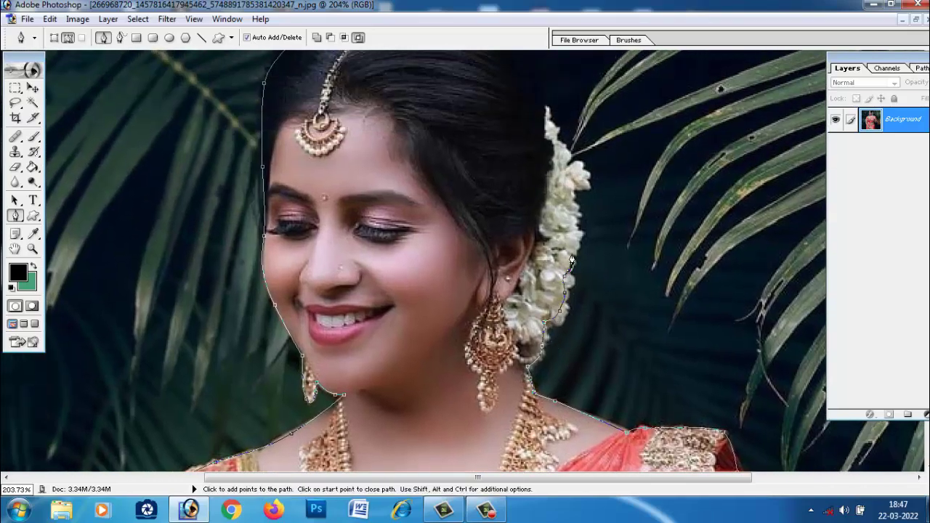
drag(564, 193, 586, 257)
click(575, 210)
click(566, 184)
click(556, 172)
key(space)
drag(557, 176, 605, 240)
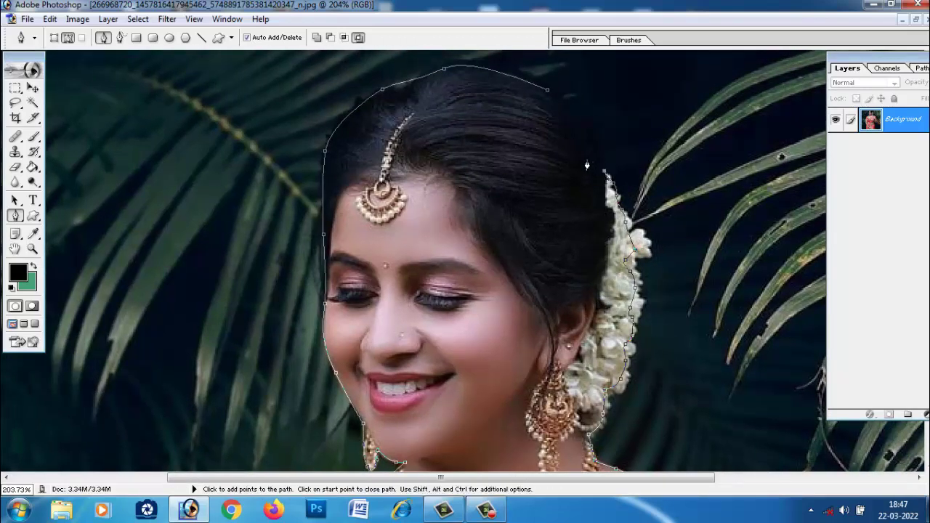
Close the path at its starting point on the hair and convert it into a selection
drag(566, 113, 548, 98)
click(548, 94)
key(ctrl+Return)
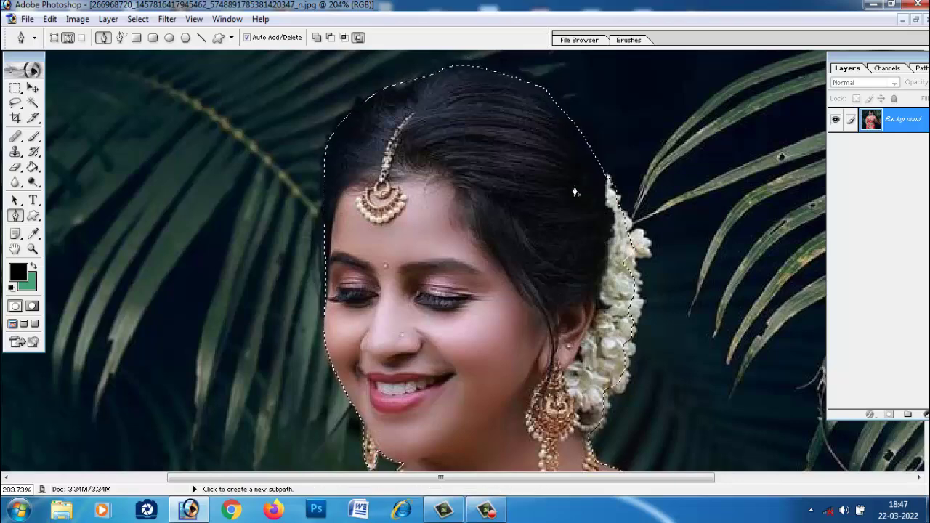
key(ctrl+0)
scroll(601, 256, down, 3)
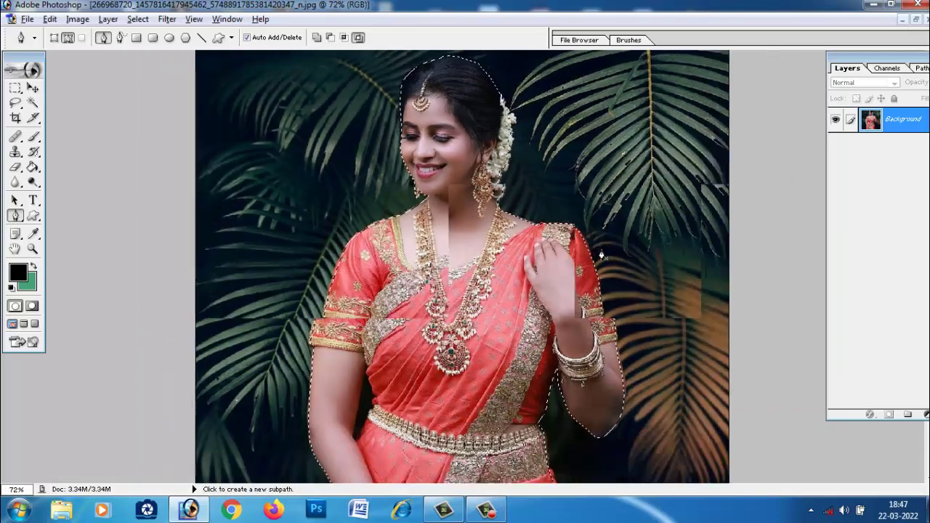
scroll(600, 259, up, 2)
key(ctrl+alt+z)
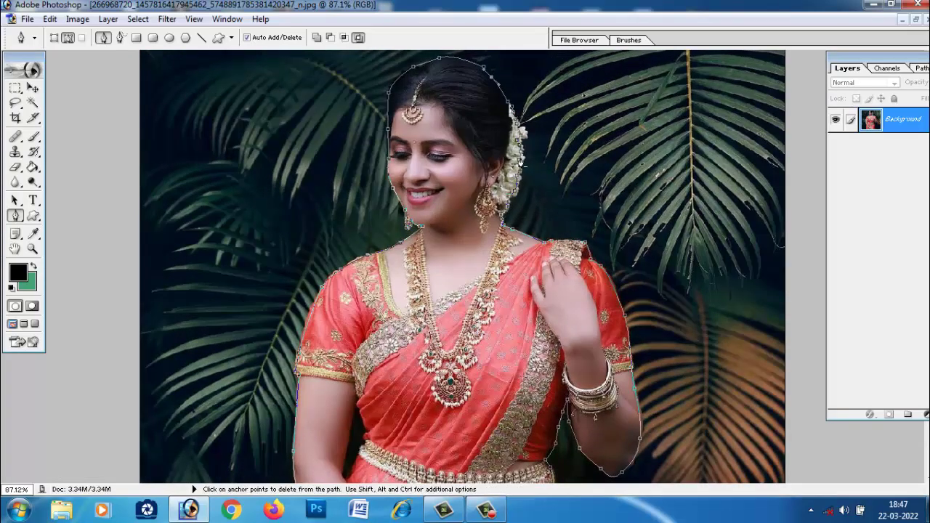
key(ctrl+Return)
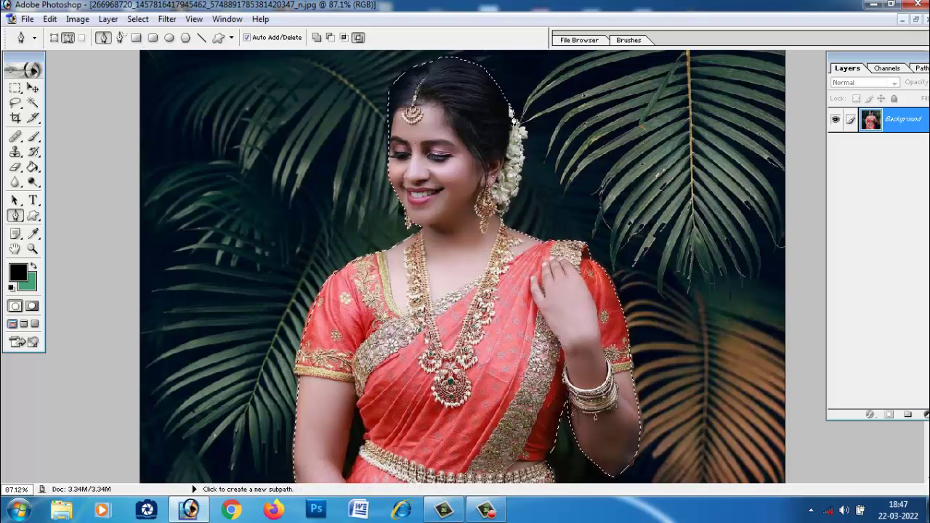
Feather the selection around the woman, keeping the offered radius
click(140, 20)
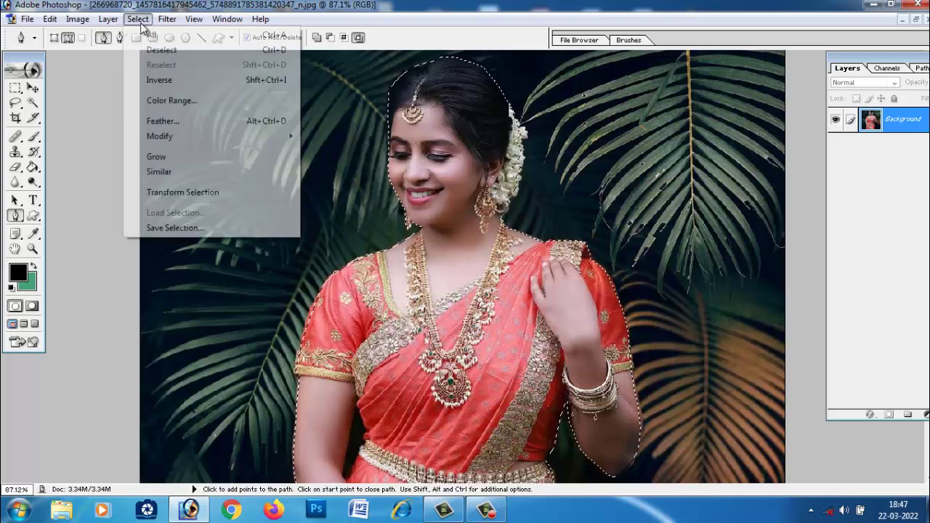
click(154, 121)
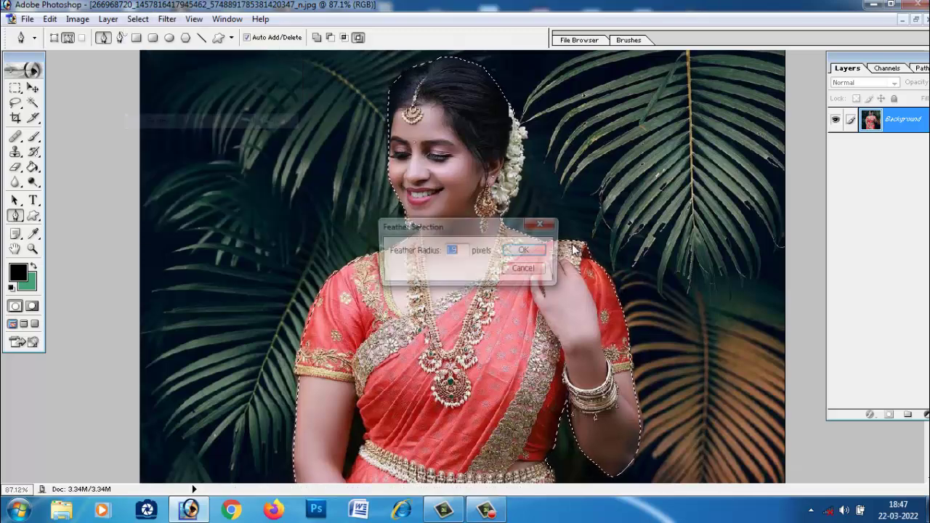
click(521, 252)
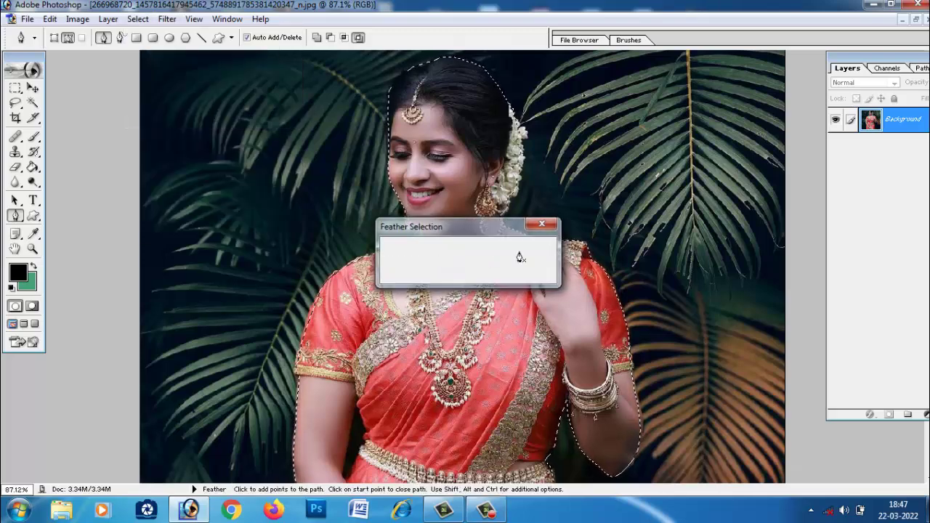
Cut the selected woman, close the portrait without saving, and paste her into the 07.psd album page
click(32, 88)
key(Delete)
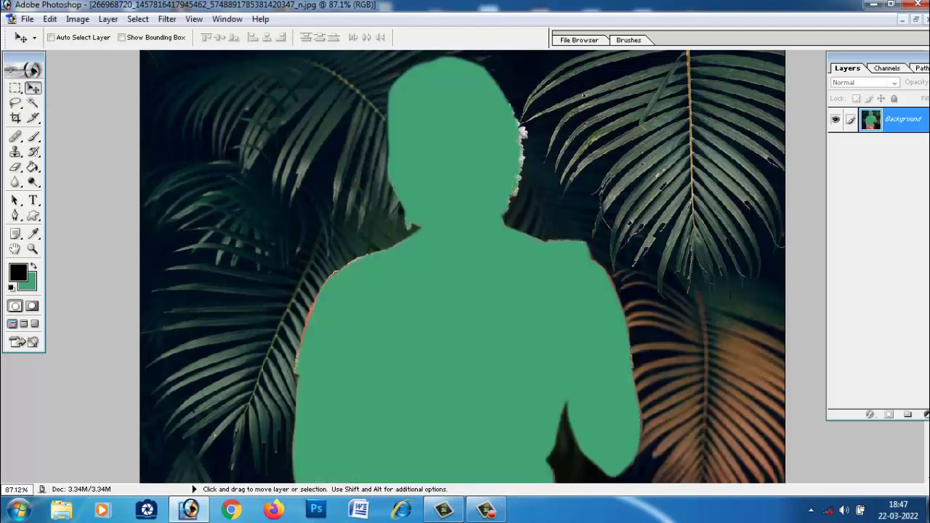
key(ctrl+w)
click(472, 204)
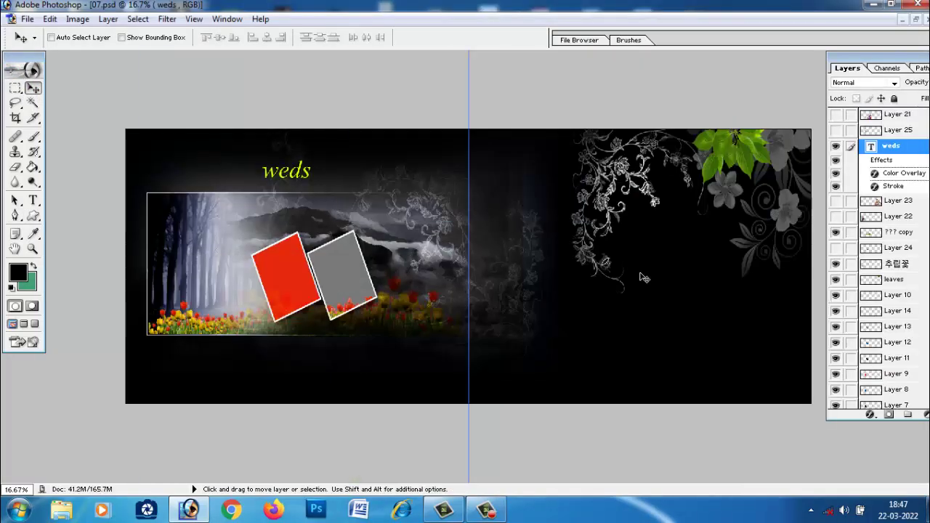
key(ctrl+v)
Scale the pasted woman and position her at the bottom of the right-hand page, beneath the green leaves
drag(494, 282, 821, 458)
key(ctrl+t)
drag(723, 370, 704, 341)
key(Return)
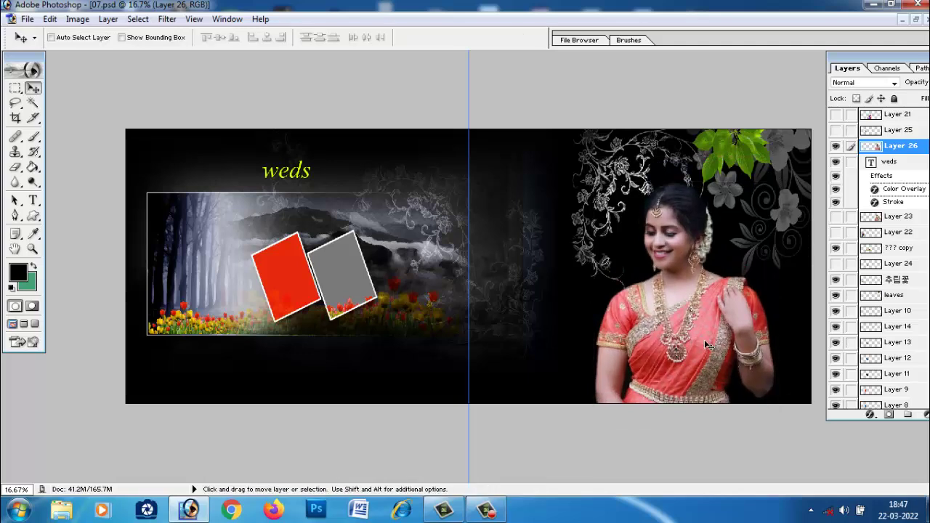
drag(696, 340, 695, 341)
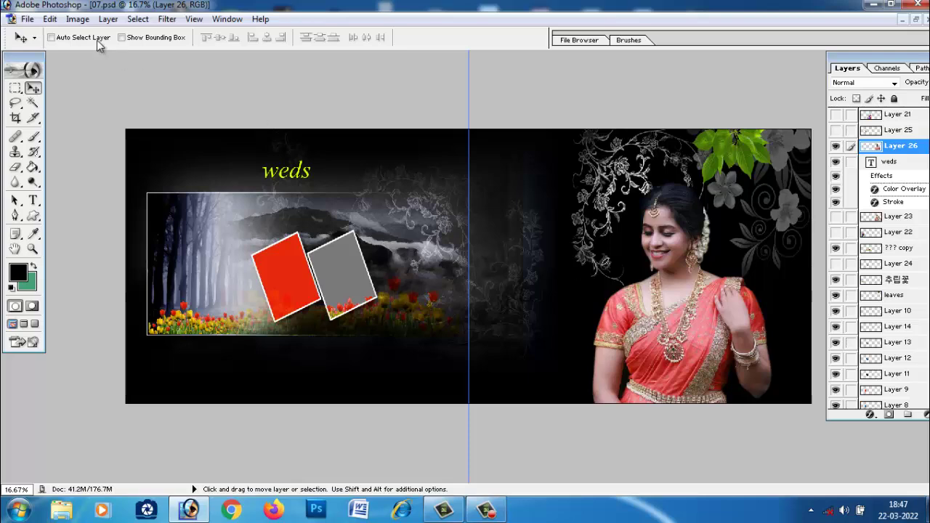
Apply Auto Levels to the pasted woman's layer
click(77, 19)
mouse_move(93, 61)
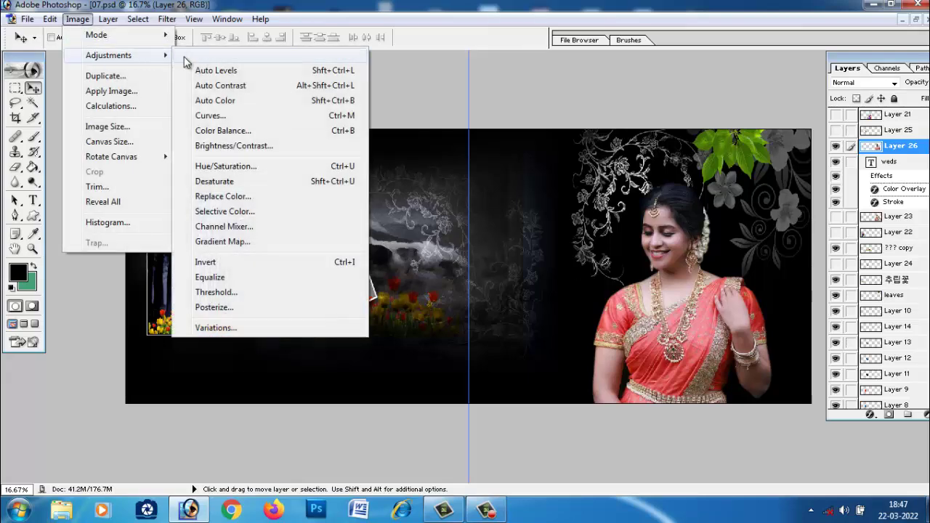
click(209, 70)
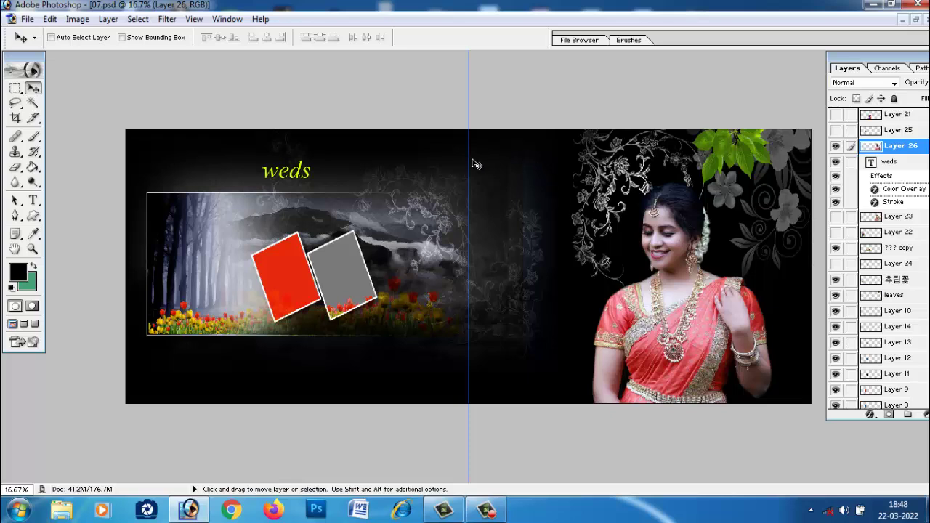
Preview the desktop portrait whose name starts with 118147635, and open it in Photoshop in a window beside the album page
click(874, 6)
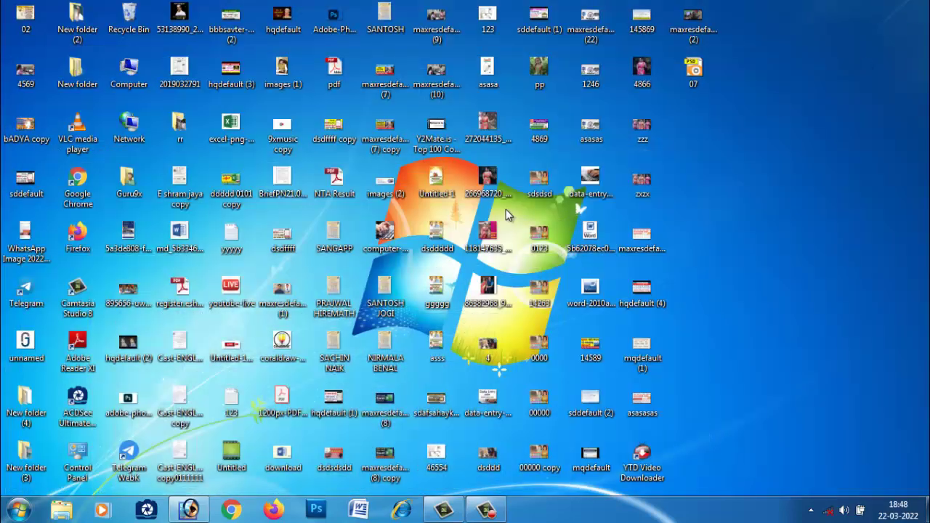
double_click(496, 240)
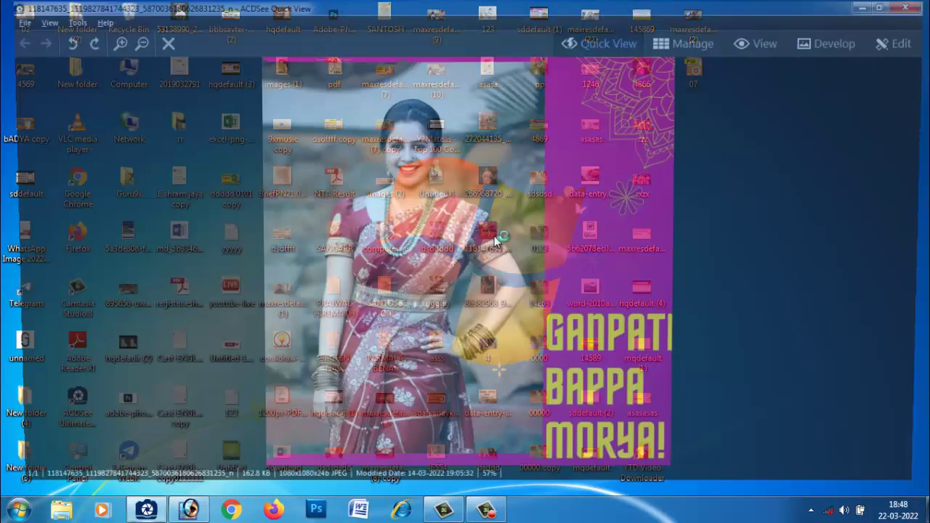
key(Escape)
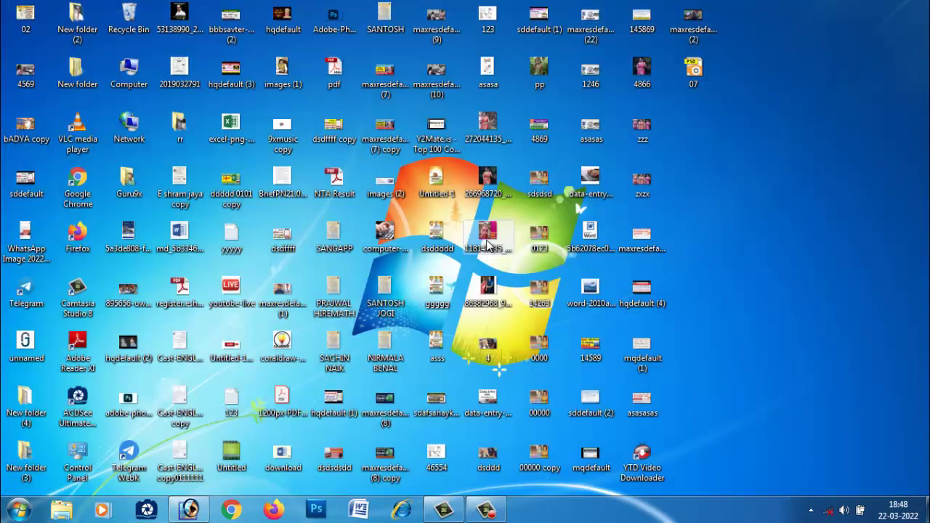
drag(486, 242, 482, 213)
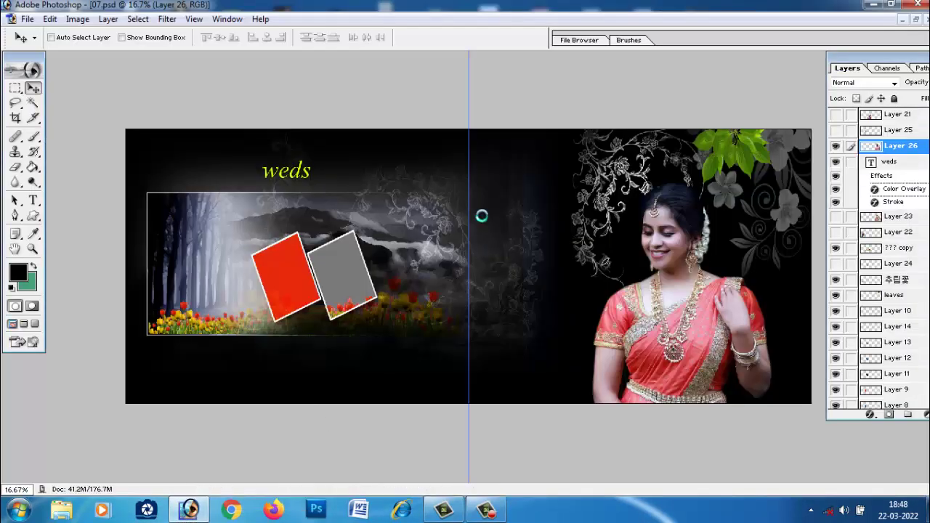
drag(275, 78, 633, 98)
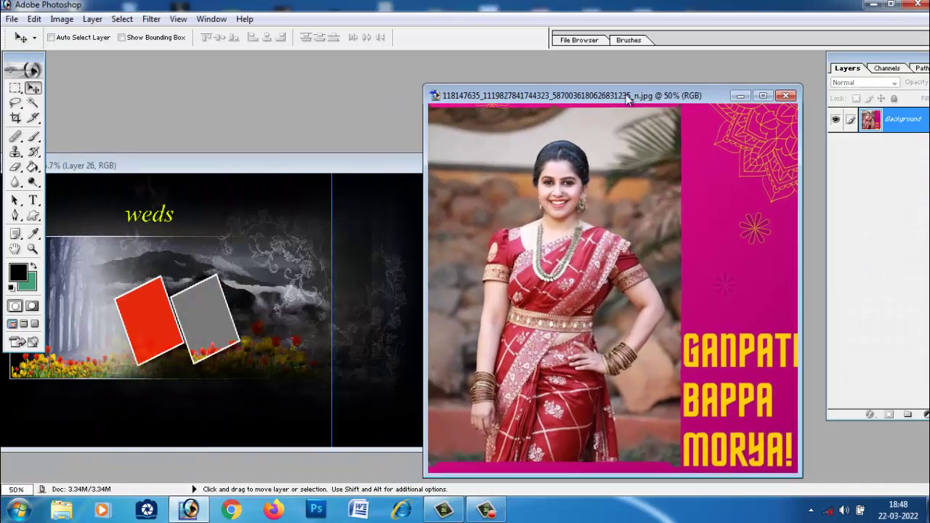
Maximize the portrait window and start a Pen Tool path over the crown of the woman's hair
click(17, 217)
scroll(559, 272, up, 2)
click(775, 96)
scroll(598, 266, up, 7)
drag(618, 337, 570, 268)
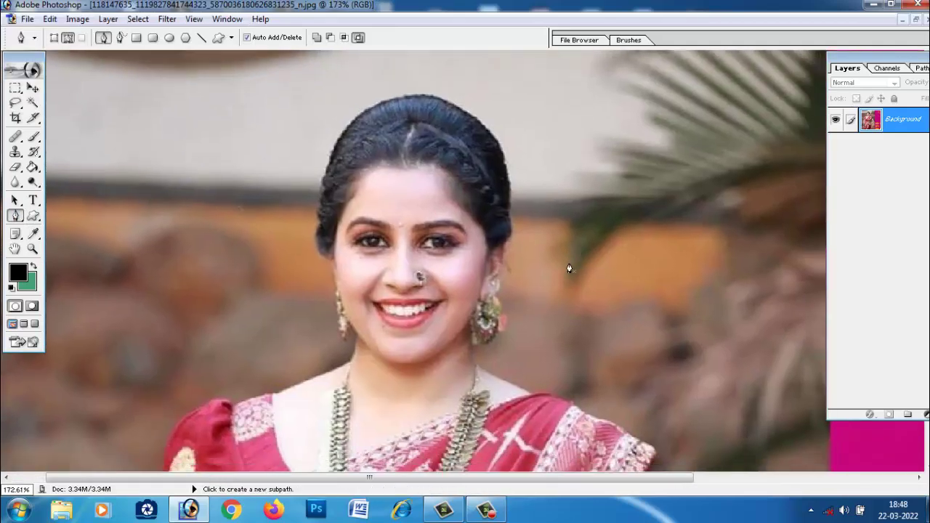
scroll(570, 268, up, 2)
key(alt+space)
drag(617, 288, 610, 279)
drag(570, 139, 566, 133)
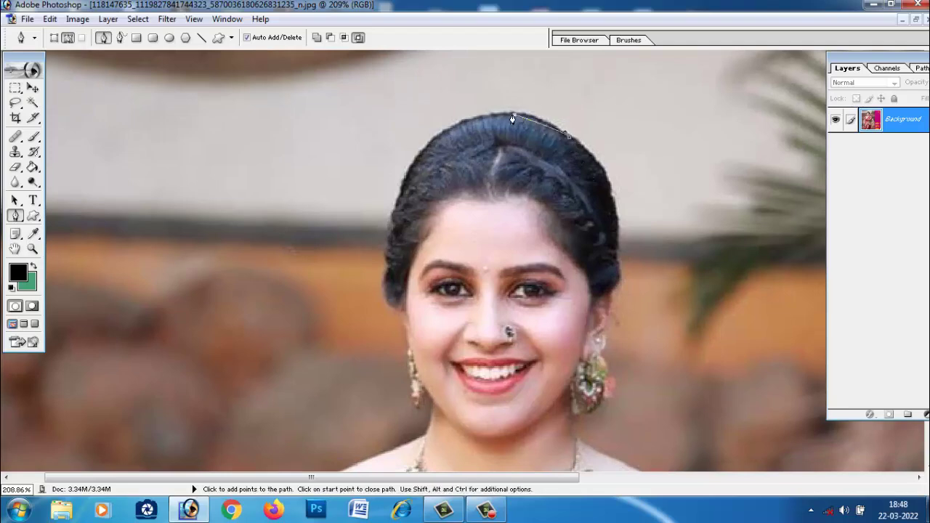
drag(426, 151, 410, 180)
scroll(409, 180, down, 3)
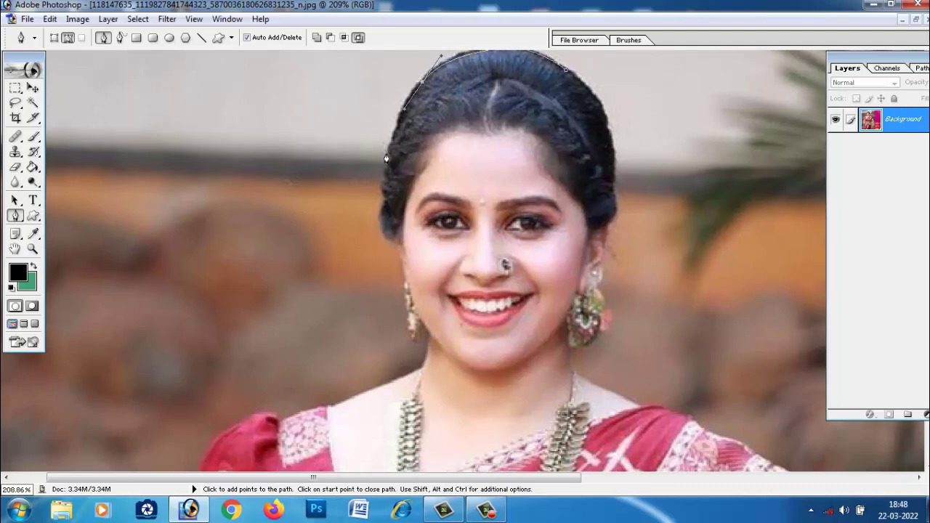
Continue the path down the side of the hair, around the earring and neck, and out to the puffed sleeve
drag(390, 170, 383, 207)
drag(415, 284, 369, 171)
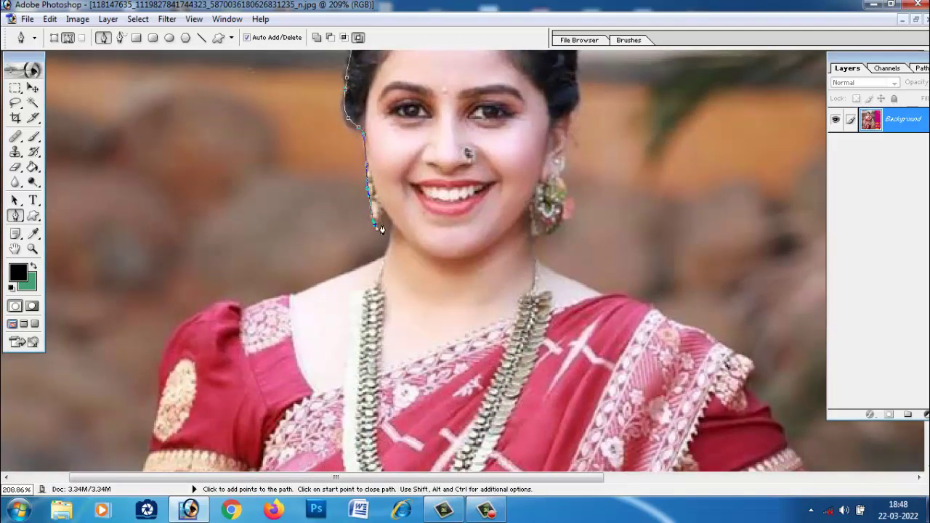
drag(378, 210, 392, 222)
drag(386, 257, 414, 126)
drag(346, 154, 342, 156)
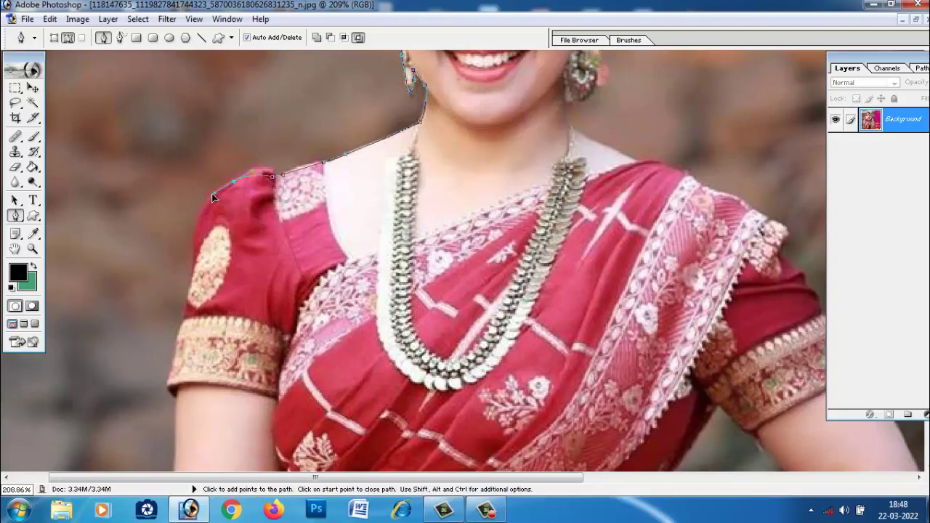
Trace the path down the outer edge of the sleeve and around its gold border to the upper arm
drag(191, 249, 191, 277)
drag(199, 321, 171, 247)
click(164, 285)
drag(195, 305, 162, 231)
drag(185, 278, 197, 183)
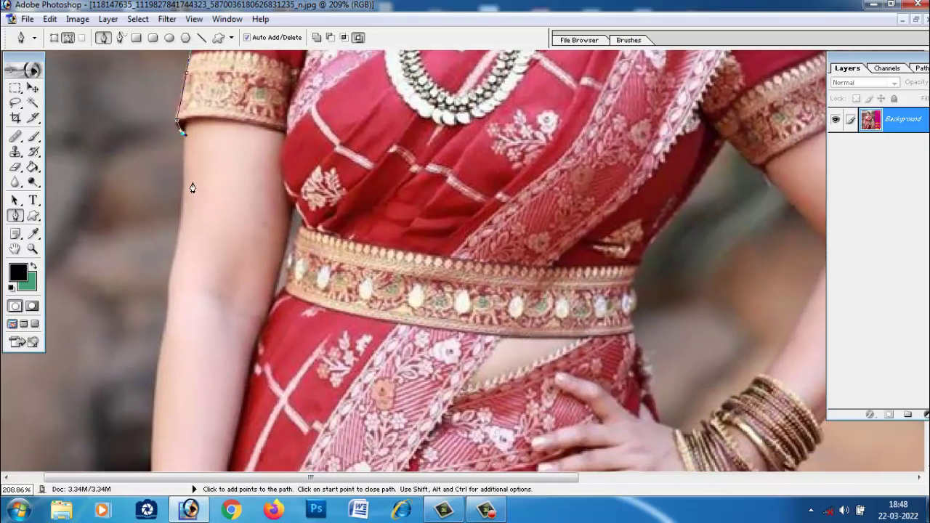
Trace the path down the outer edge of the hanging arm to the top of the bangles
click(175, 254)
drag(174, 266, 182, 92)
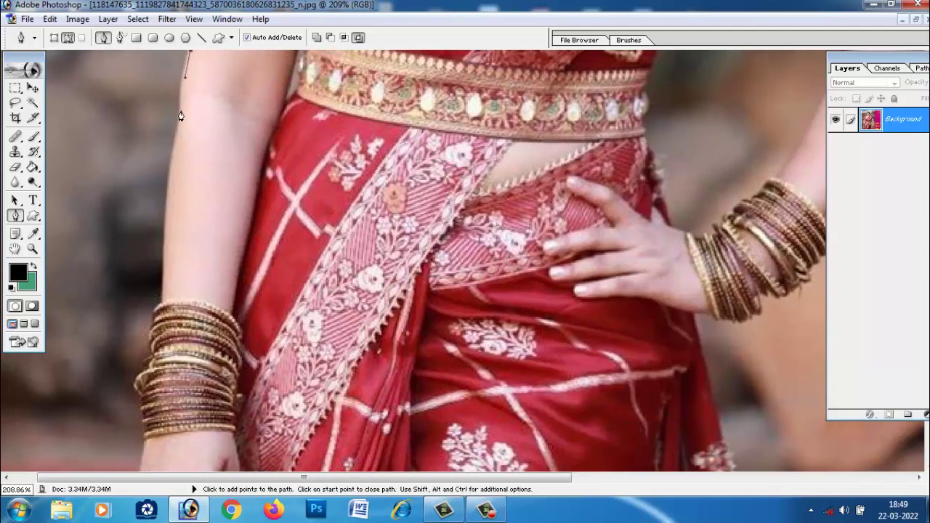
key(ctrl+z)
drag(179, 116, 178, 130)
drag(166, 236, 160, 310)
drag(234, 339, 277, 124)
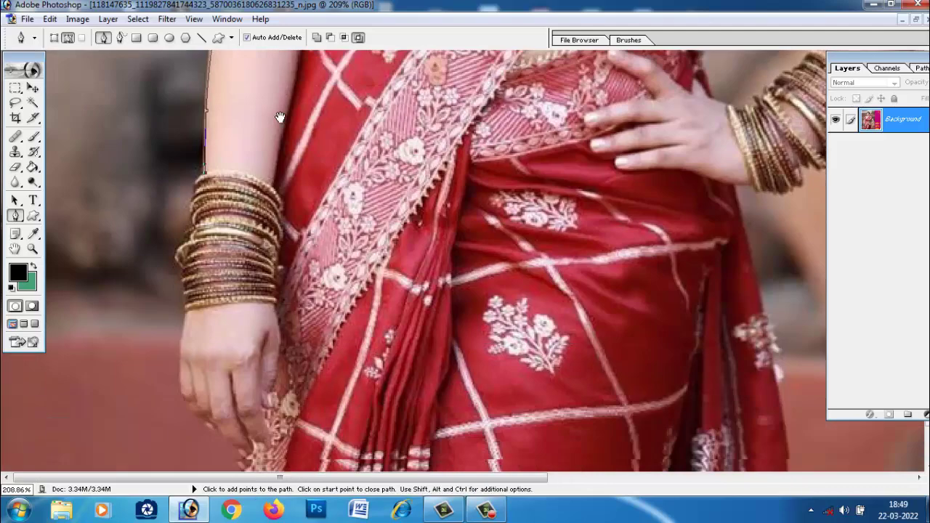
Trace the path around the bangles and the hanging hand, and along the saree's lower edge just above the pink strip
drag(192, 93, 177, 176)
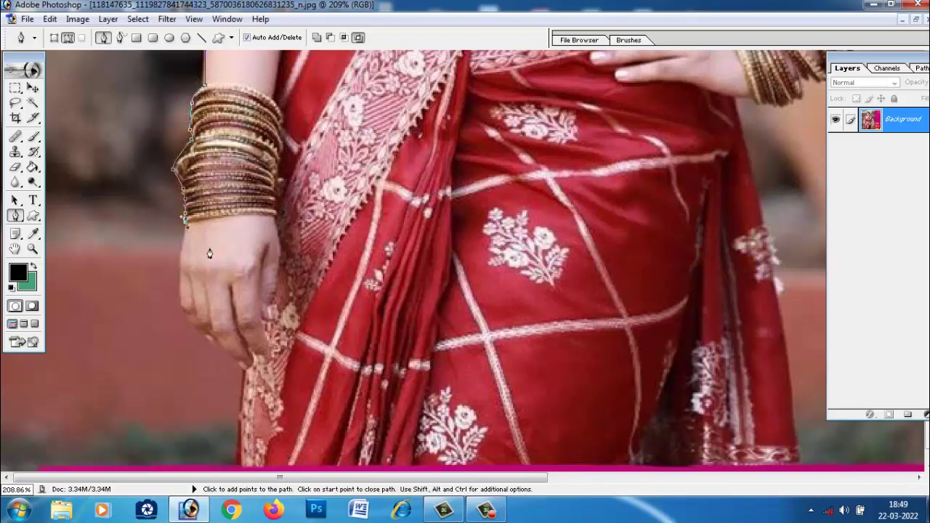
drag(209, 238, 198, 197)
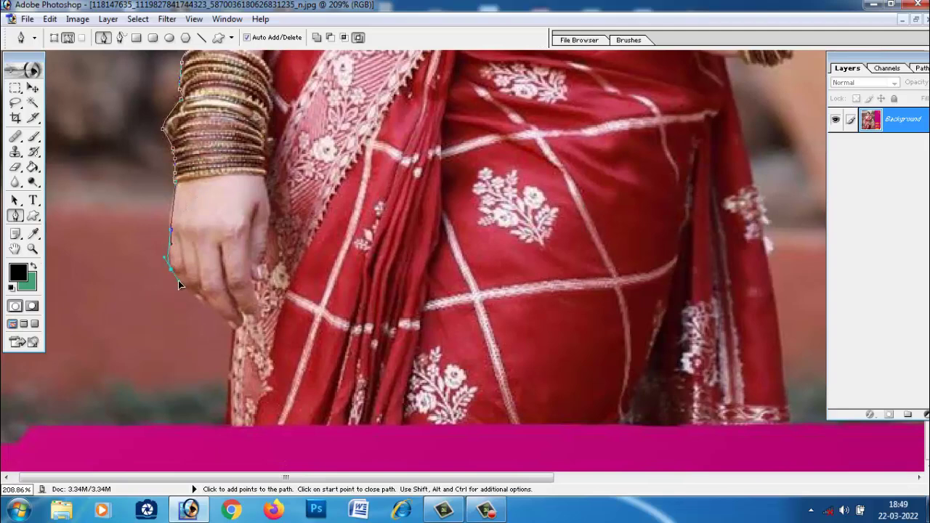
drag(180, 288, 192, 298)
drag(243, 349, 198, 404)
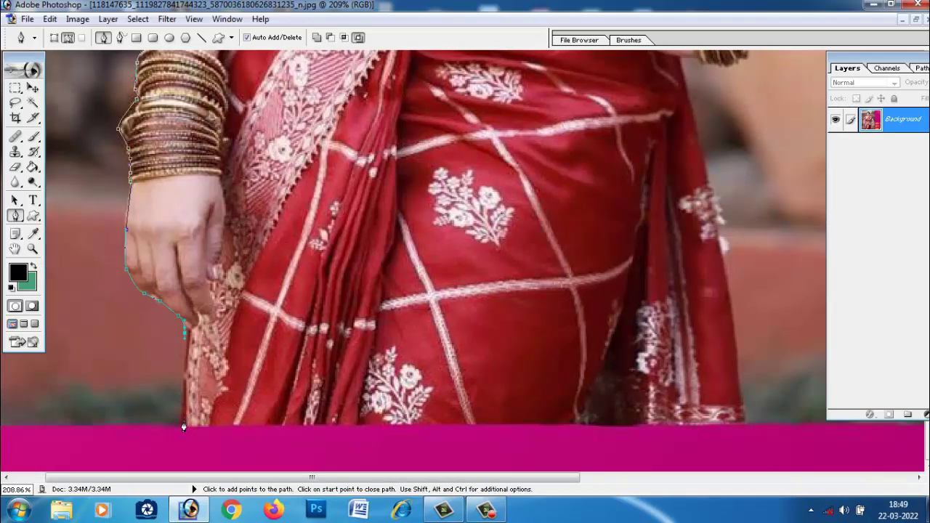
click(743, 419)
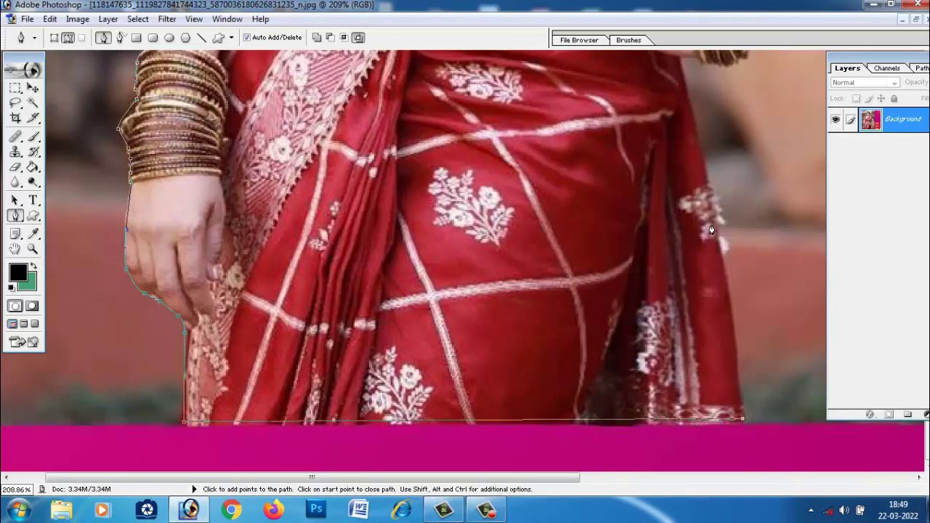
Continue the path up the saree's far edge and around the bangles of the hand resting on the hip
click(691, 112)
drag(694, 102, 494, 282)
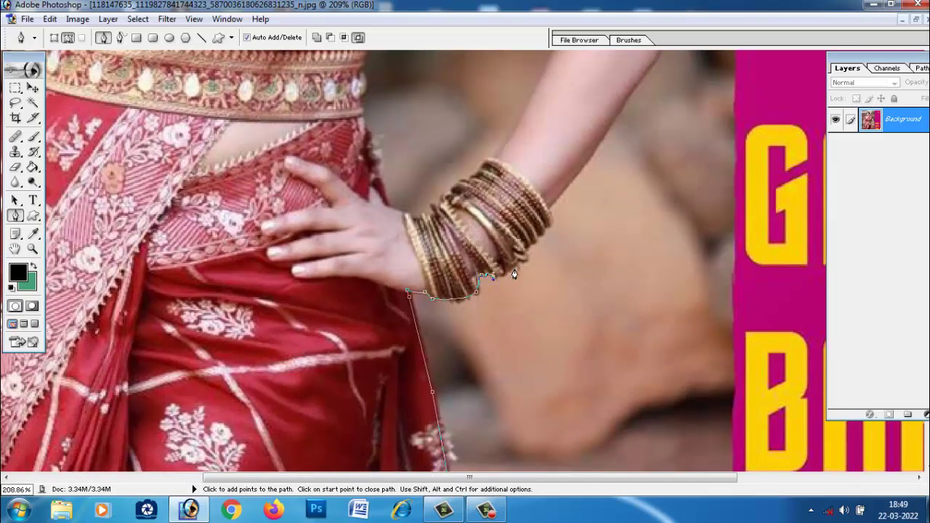
drag(542, 233, 444, 340)
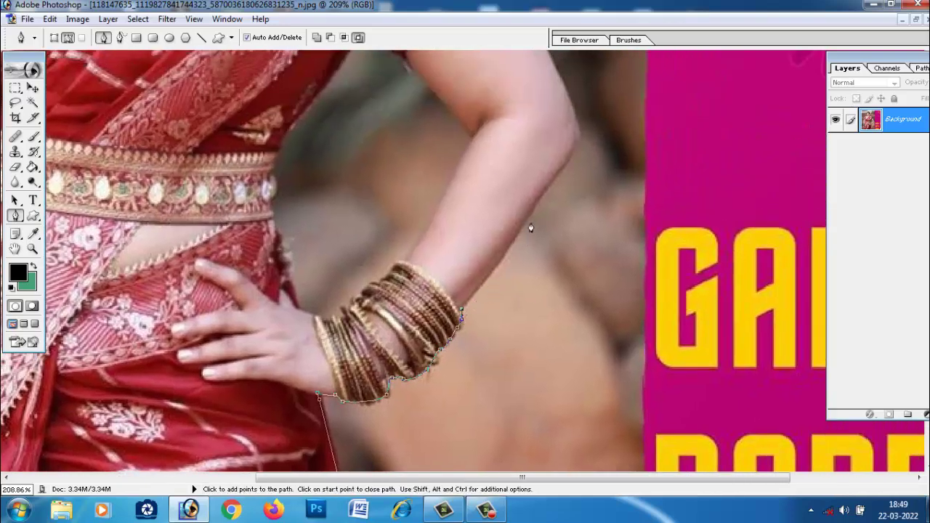
Trace the path up the bent arm past the elbow and around the sleeve to the saree's shoulder border
drag(574, 154, 586, 272)
drag(558, 217, 547, 197)
drag(523, 163, 558, 254)
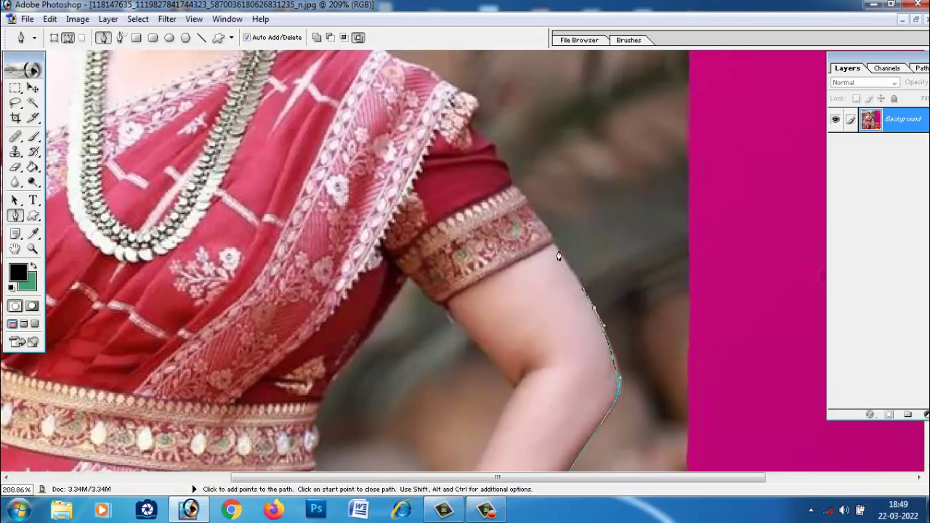
drag(508, 176, 521, 235)
drag(489, 202, 487, 194)
drag(500, 152, 503, 252)
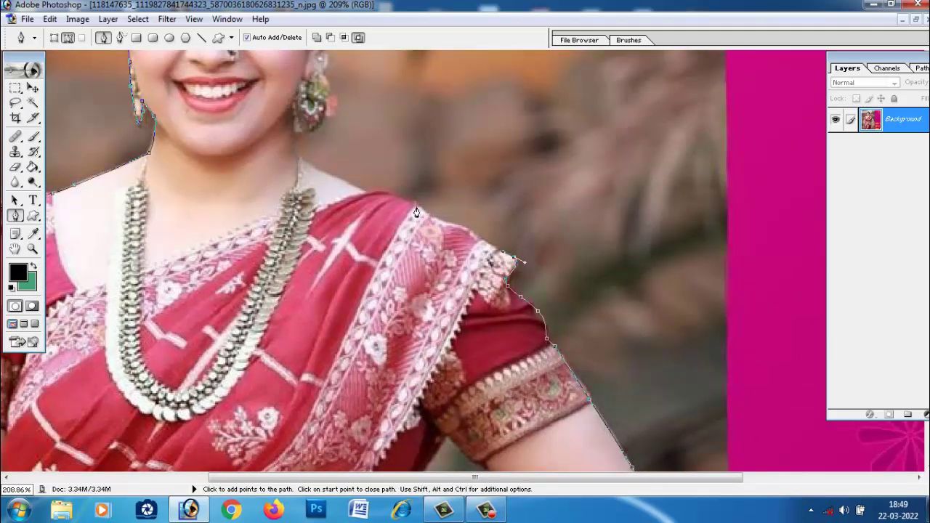
Continue the path along the draped shoulder, up the neck and around the second earring to the hair
drag(434, 221, 436, 223)
key(ctrl+z)
drag(399, 199, 382, 251)
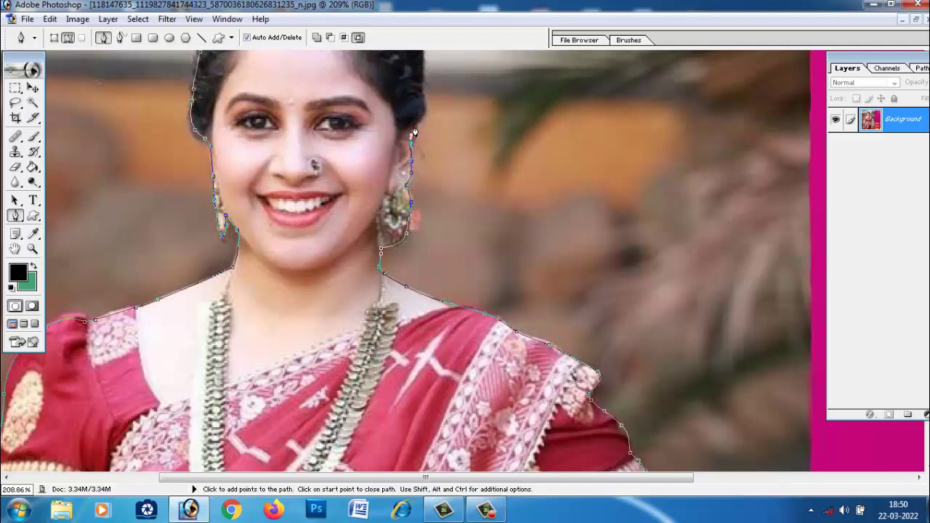
drag(426, 138, 435, 262)
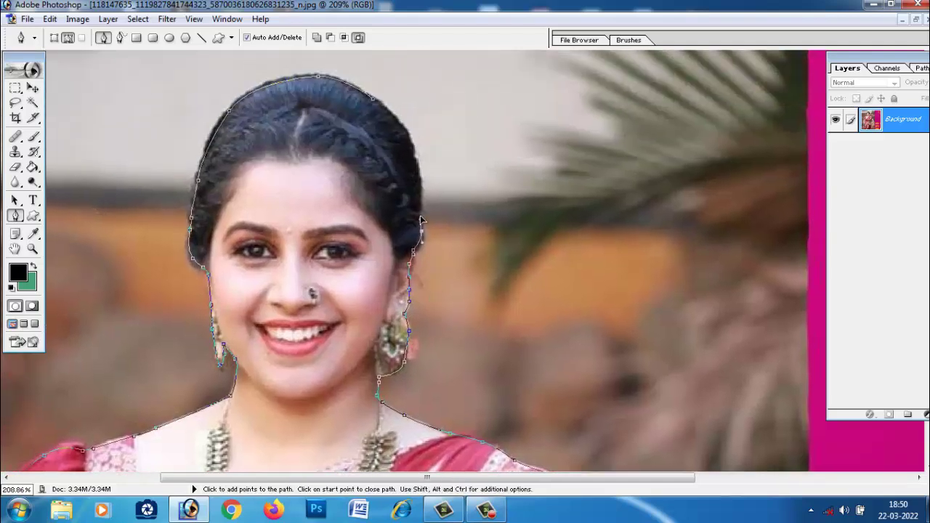
Close the path along the remaining side of the hair and convert it into a selection
drag(392, 124, 396, 155)
click(389, 149)
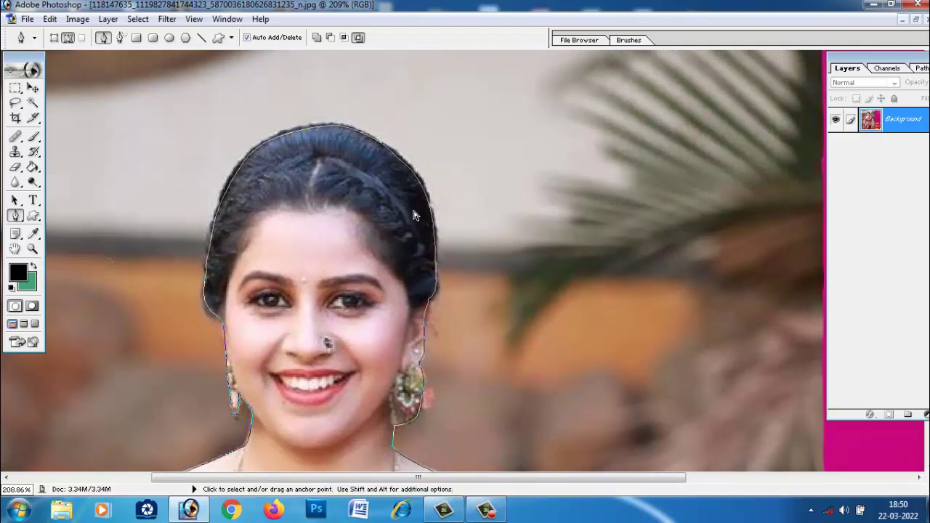
key(ctrl+Return)
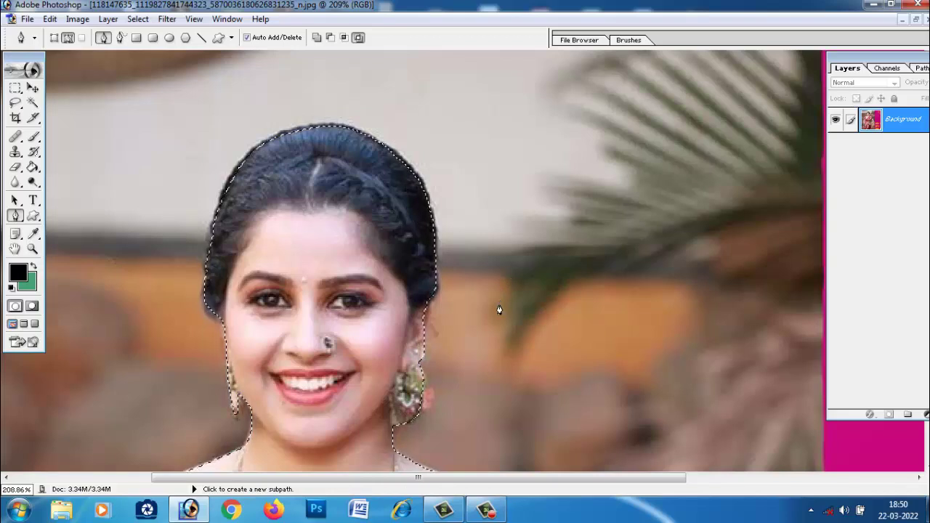
Undo the selection and the last path points along the hair, back to the ear above the earring
key(ctrl+alt+z)
key(ctrl+alt+z)
key(ctrl+alt+z)
key(ctrl+alt+z)
key(ctrl+alt+z)
key(ctrl+alt+z)
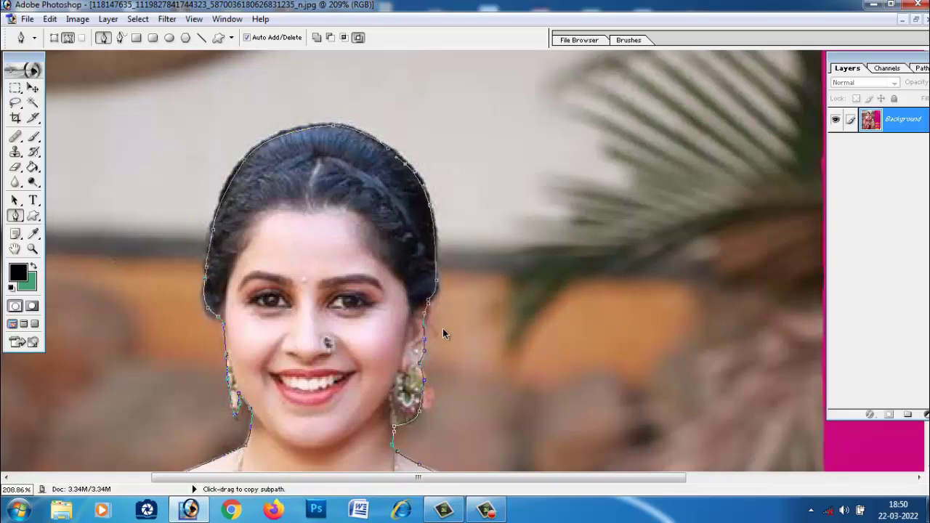
key(ctrl+alt+z)
key(ctrl+alt+z)
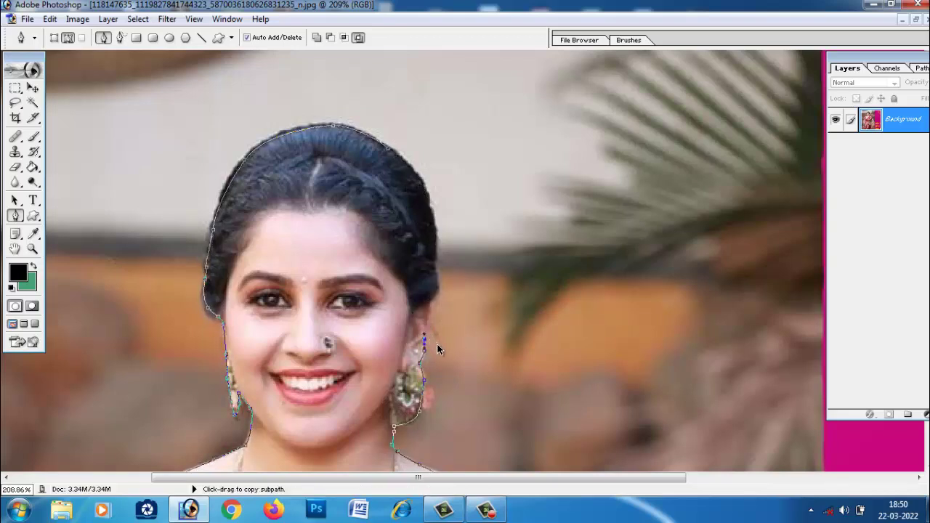
Redraw the path from the ear along the outer edge of the hair, close it, and convert it into a selection
click(429, 300)
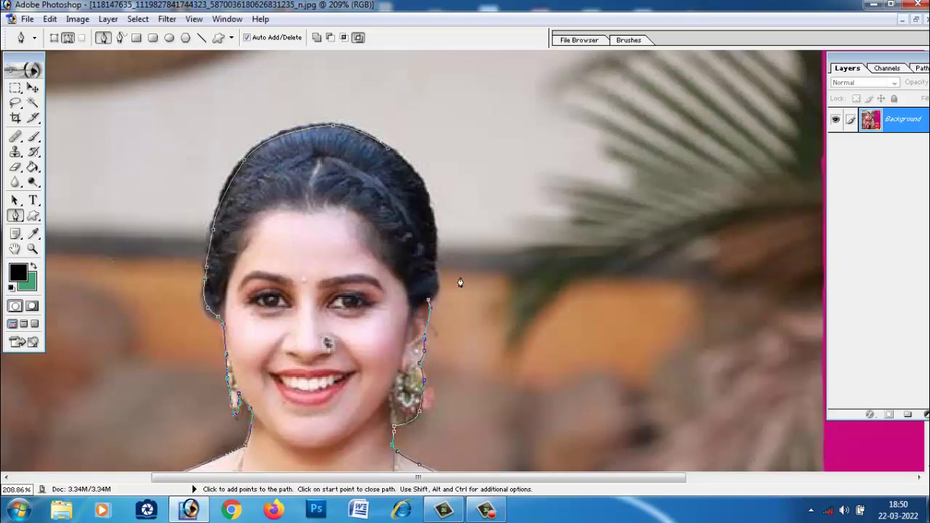
click(429, 201)
key(ctrl+z)
key(ctrl+alt+z)
drag(411, 172, 399, 151)
key(ctrl+z)
drag(431, 211, 402, 159)
click(393, 158)
key(ctrl+Return)
Feather the selection around the woman using the preset feather radius
key(ctrl+alt+d)
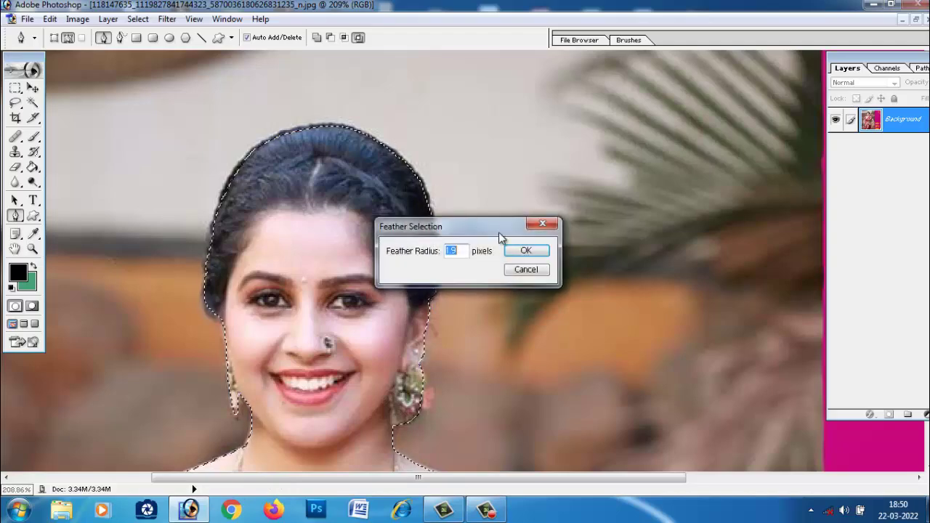
click(541, 223)
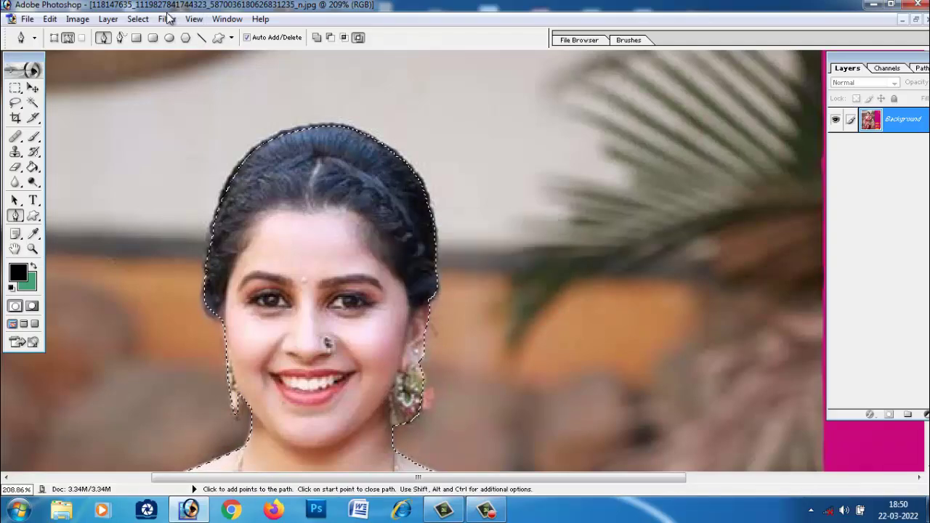
click(167, 19)
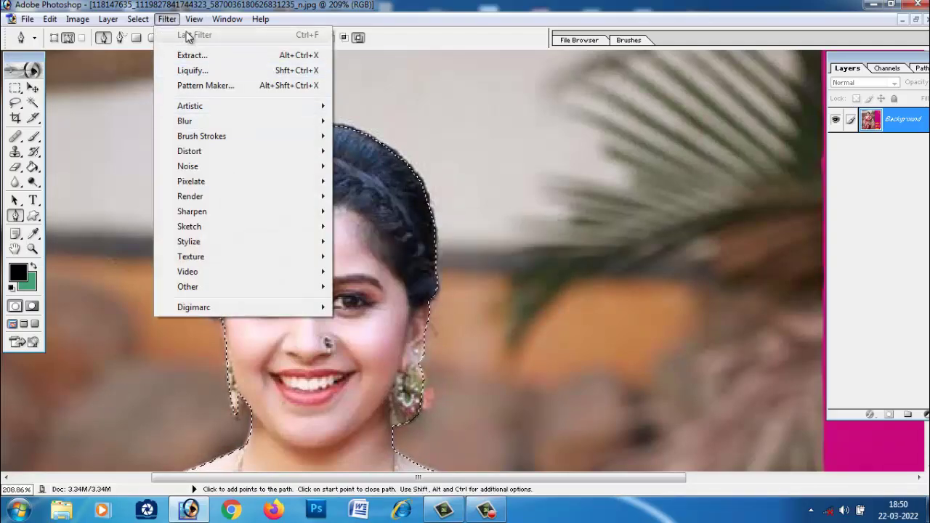
mouse_move(140, 19)
click(175, 122)
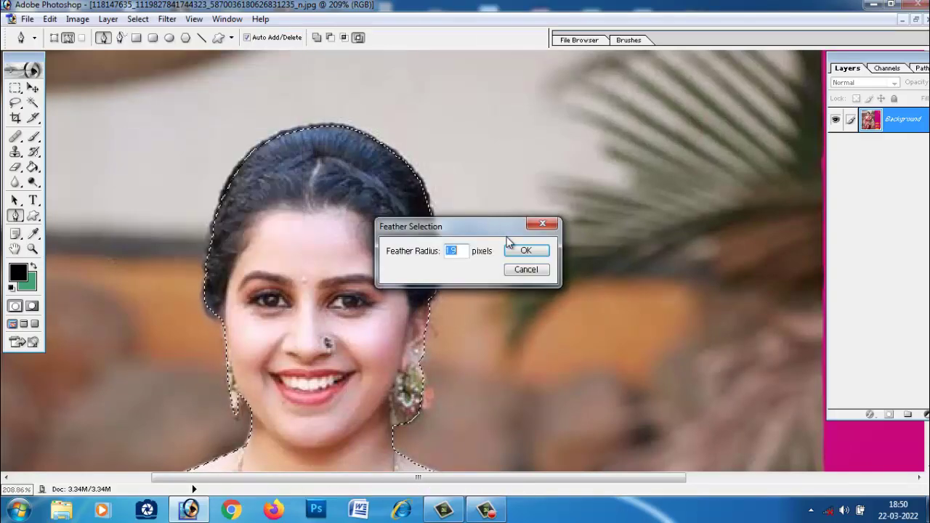
click(526, 249)
Cut the selected woman, close the portrait without saving, and paste her into the 07.psd album page with the Move Tool active
key(ctrl+BackSpace)
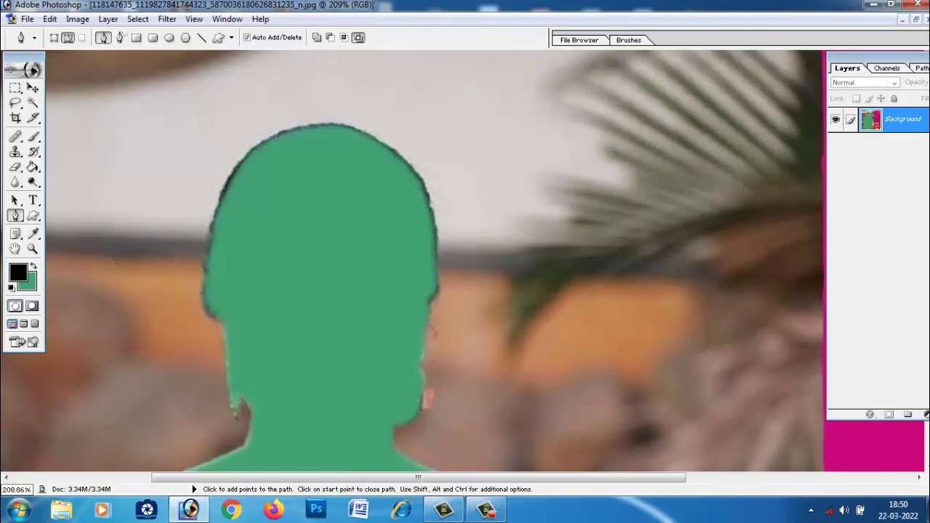
key(ctrl+w)
click(476, 203)
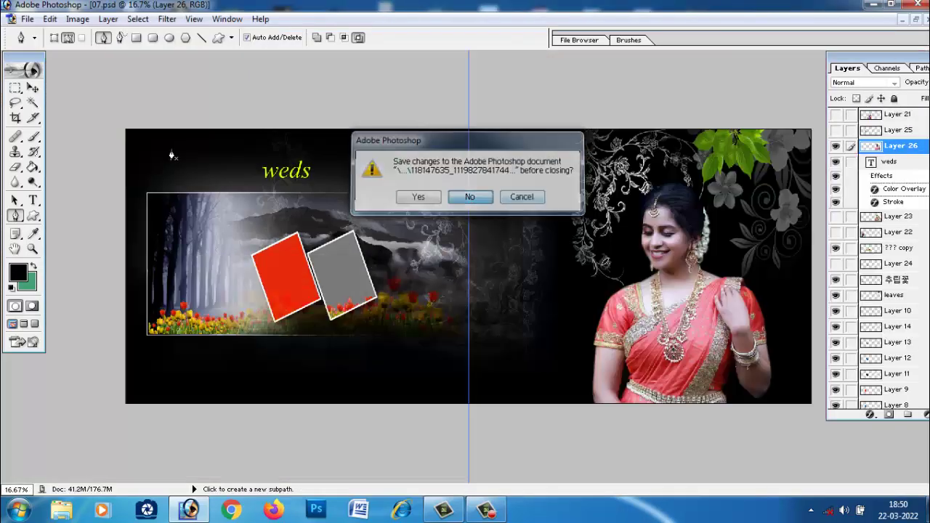
click(33, 88)
key(ctrl+v)
Scale the woman in the red saree and position her at the bottom centre of the spread, over the vertical guide
drag(505, 314, 591, 418)
key(ctrl+t)
drag(560, 373, 506, 372)
key(Return)
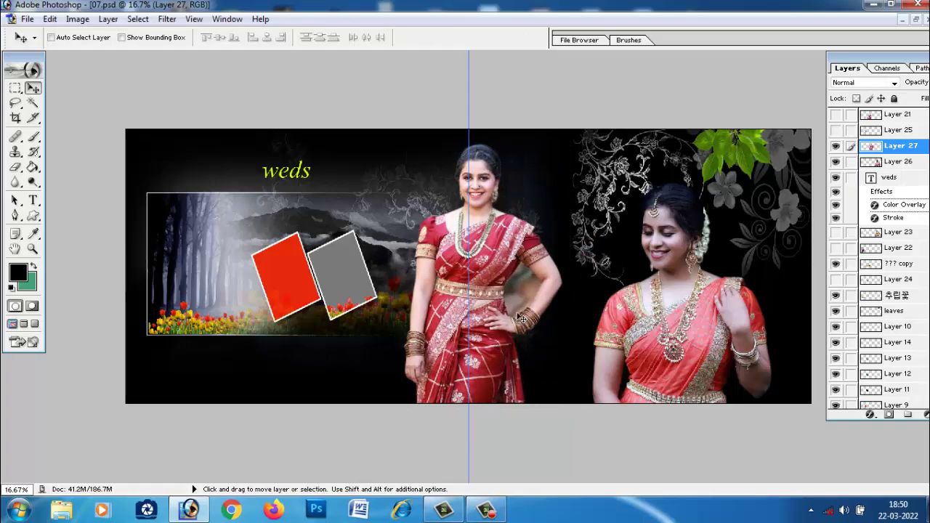
Trace the gap between the red-saree woman's waist and bent arm with the Pen Tool and convert the path into a selection
scroll(521, 296, up, 5)
drag(534, 318, 356, 285)
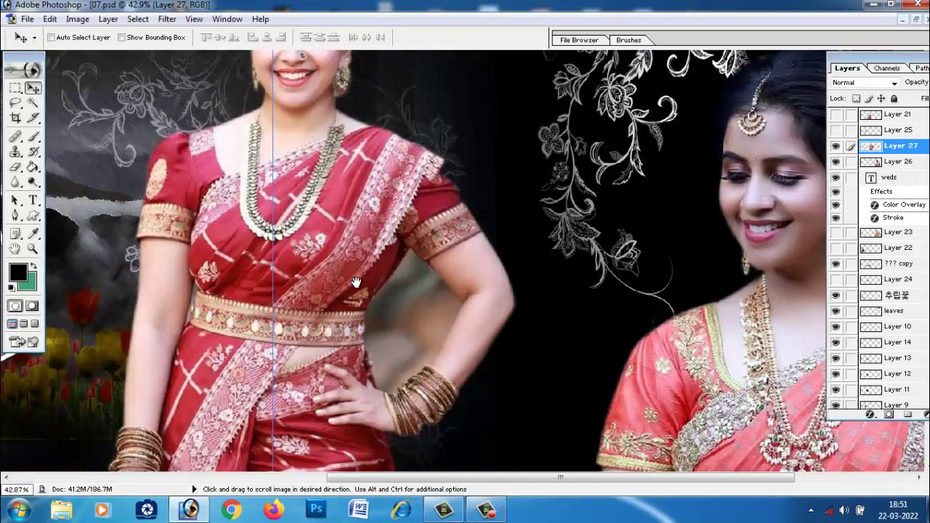
scroll(490, 322, up, 2)
drag(665, 374, 518, 316)
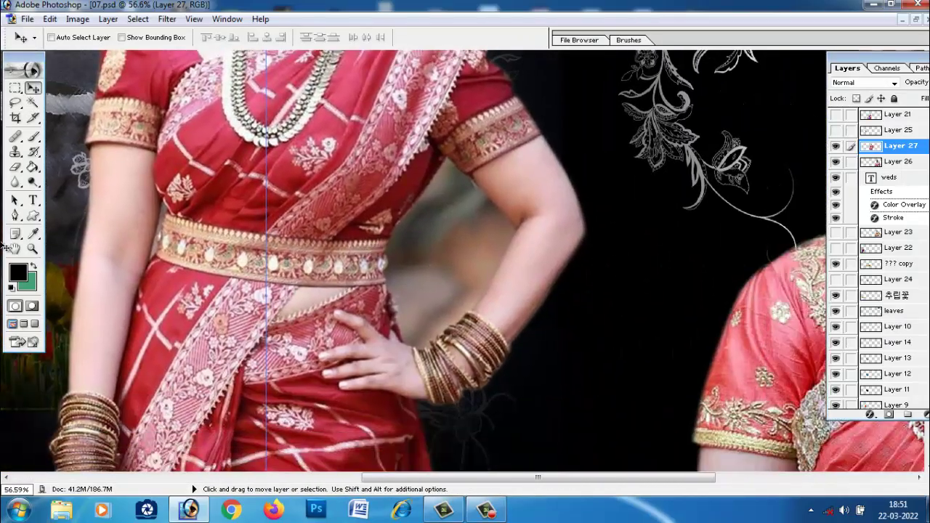
click(14, 215)
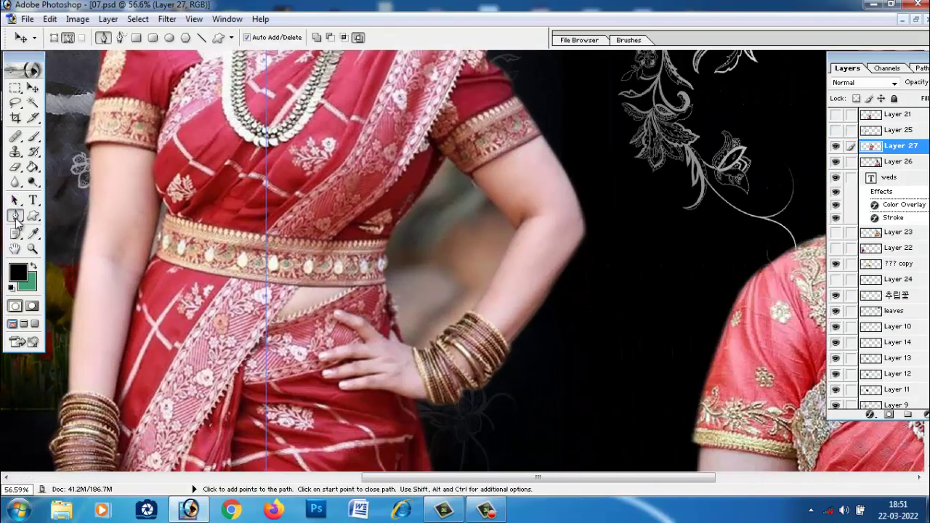
click(445, 157)
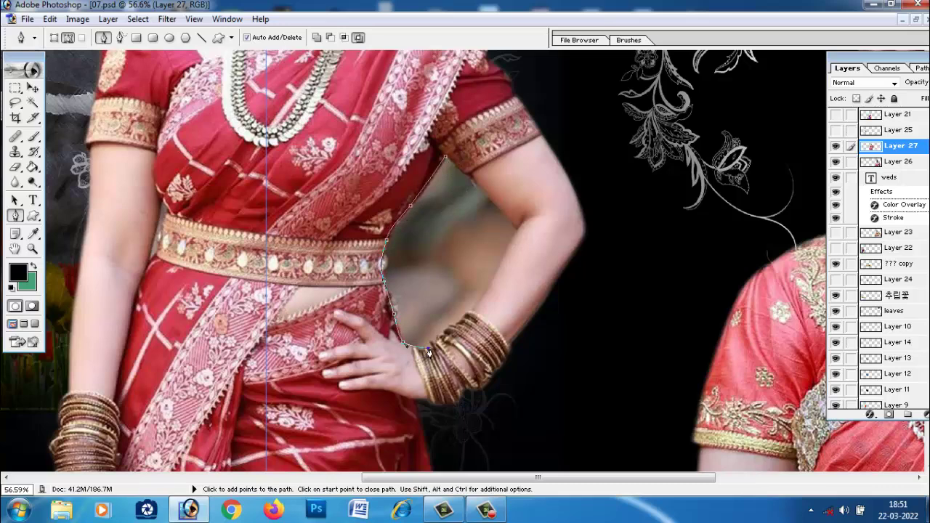
ctrl+drag(455, 320, 462, 324)
drag(488, 284, 496, 276)
click(516, 233)
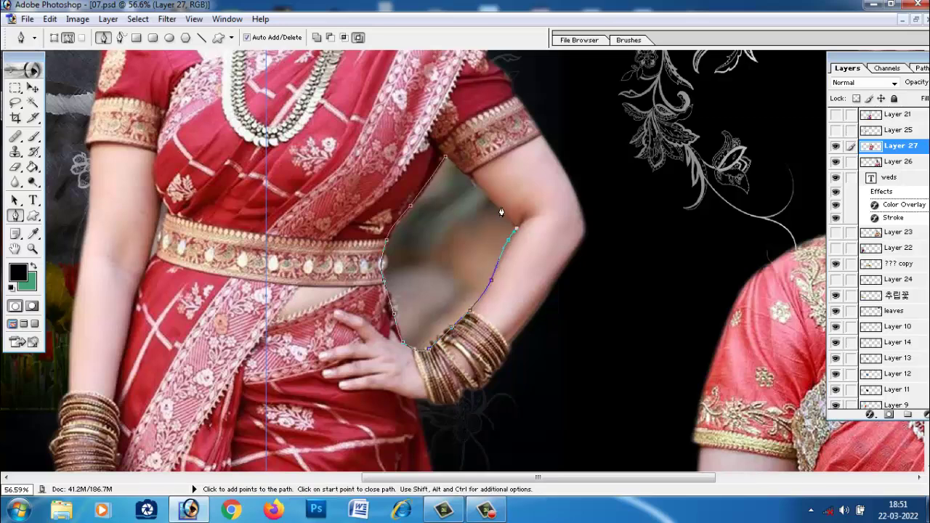
click(447, 159)
key(ctrl+Return)
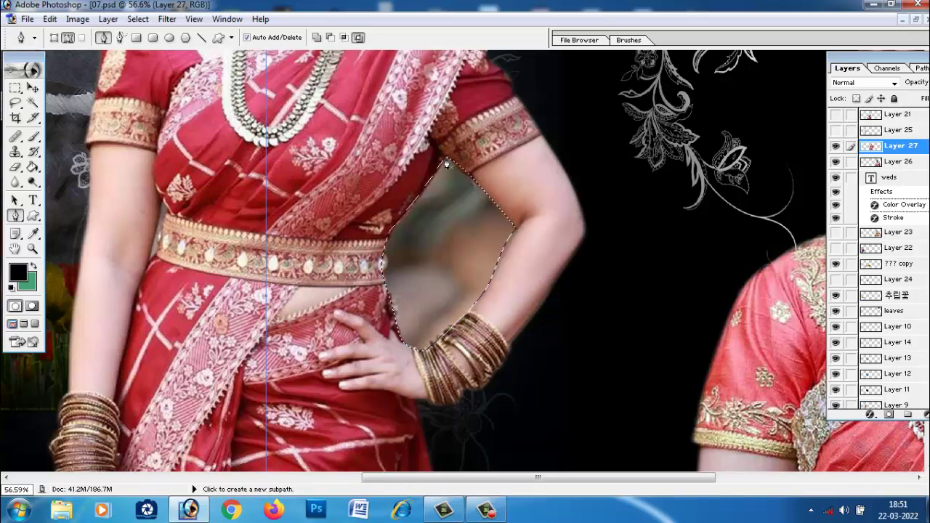
key(Delete)
key(ctrl+d)
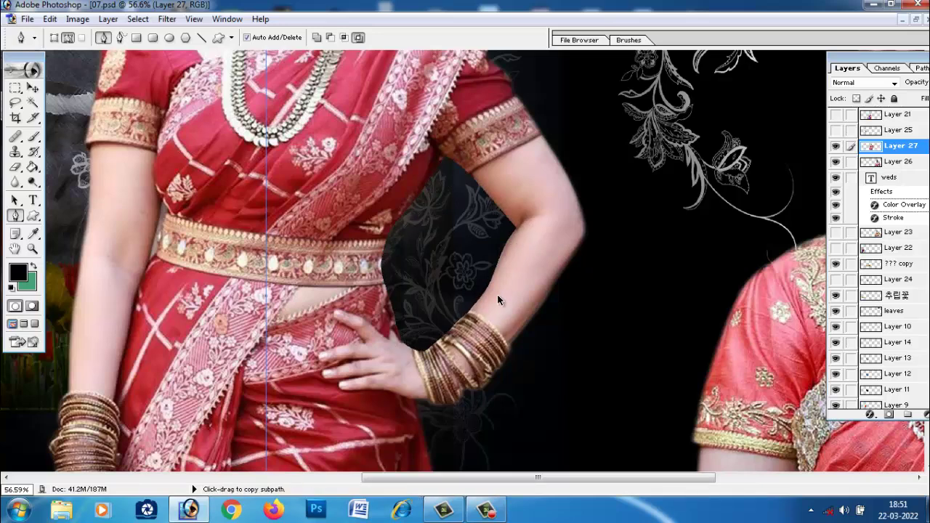
key(ctrl+alt+z)
key(ctrl+alt+z)
Feather the selected gap with the preset radius, delete the leftover background inside it, deselect, and return to the Move Tool
key(ctrl+alt+d)
click(526, 250)
key(Delete)
key(Delete)
key(Delete)
key(ctrl+d)
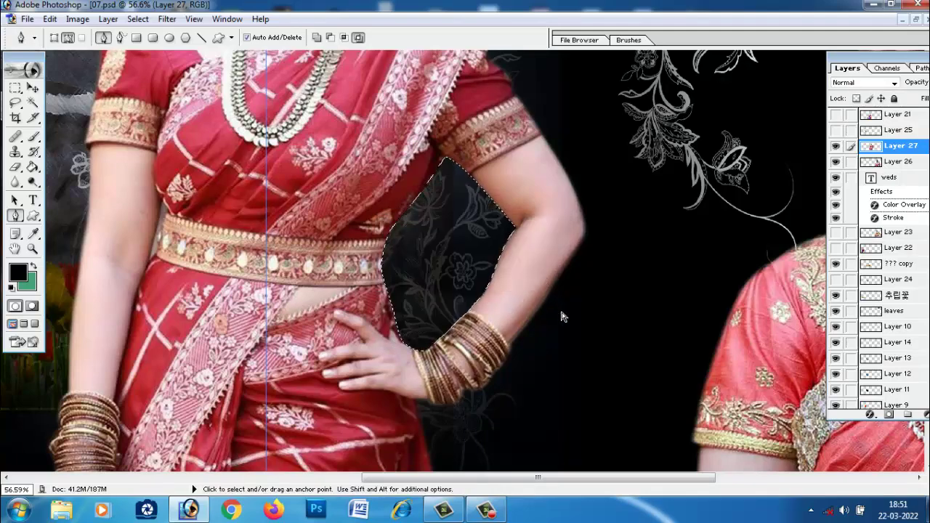
key(v)
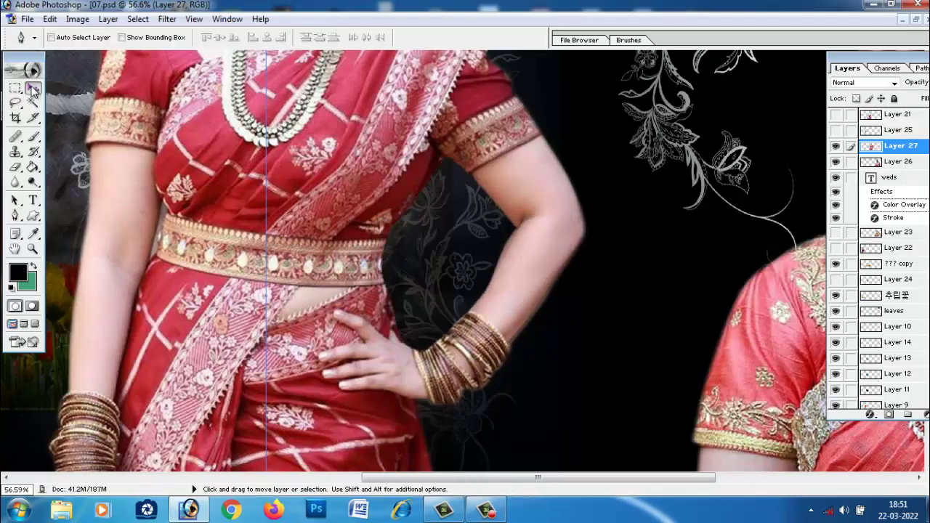
key(ctrl+0)
scroll(412, 281, down, 2)
scroll(412, 281, up, 1)
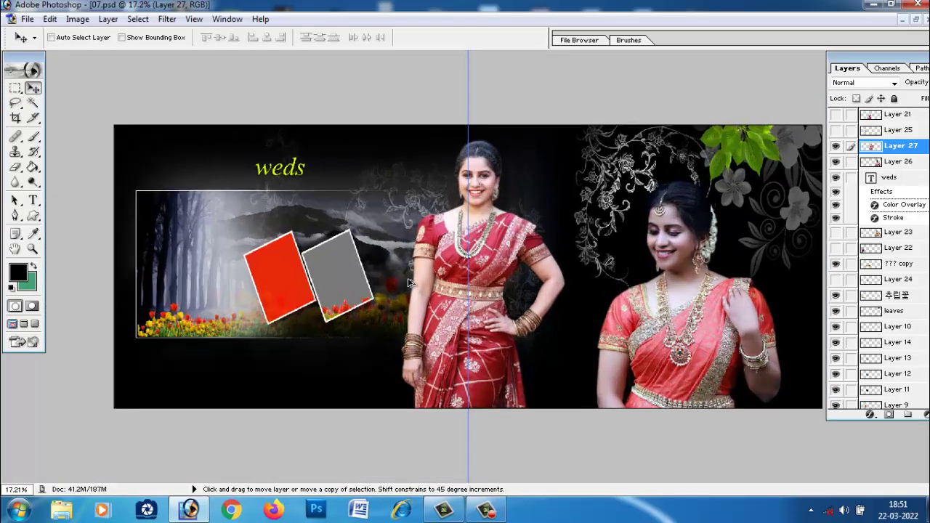
Select Layer 27 with the woman in the red saree and place a duplicate of it just to her right
right_click(513, 246)
key(Escape)
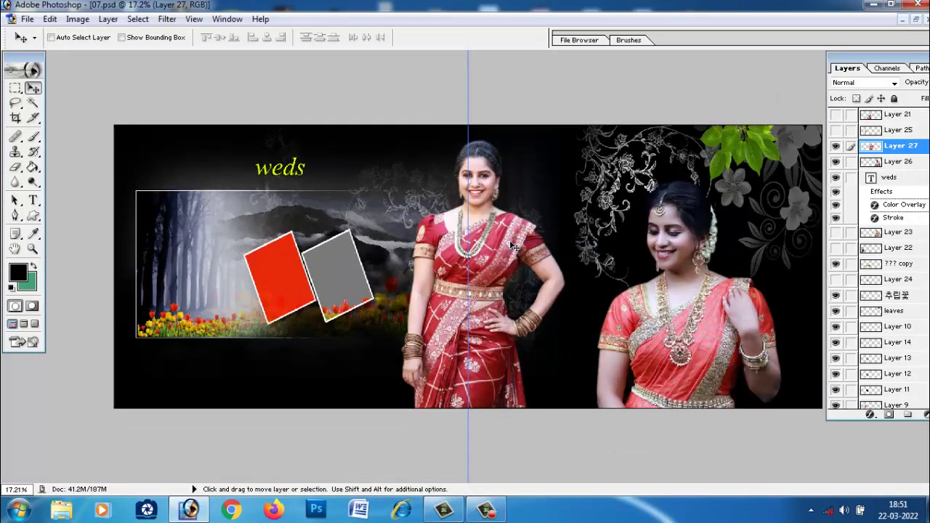
right_click(694, 305)
click(709, 318)
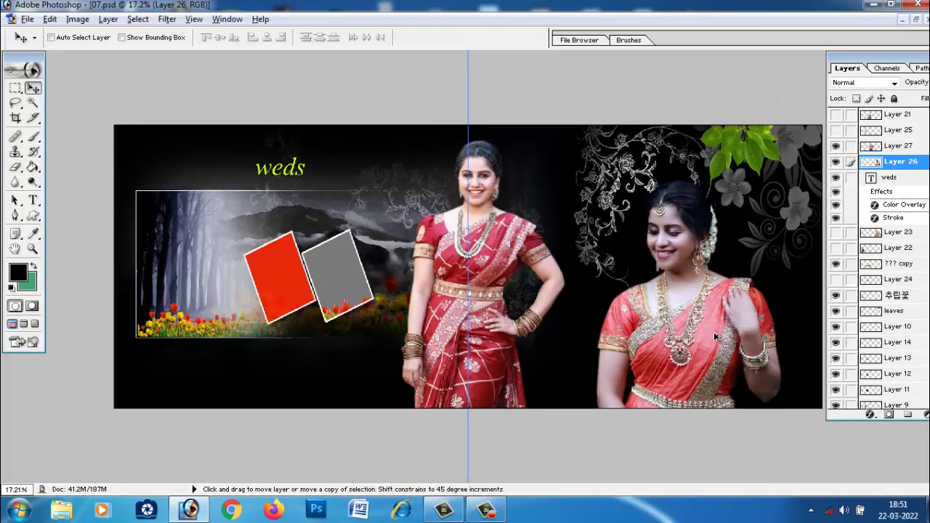
right_click(542, 265)
click(560, 272)
drag(560, 271, 626, 272)
Lower the duplicate's opacity to 23% and place it beneath Layer 27, slightly adjusting its position behind the woman
drag(845, 57, 772, 45)
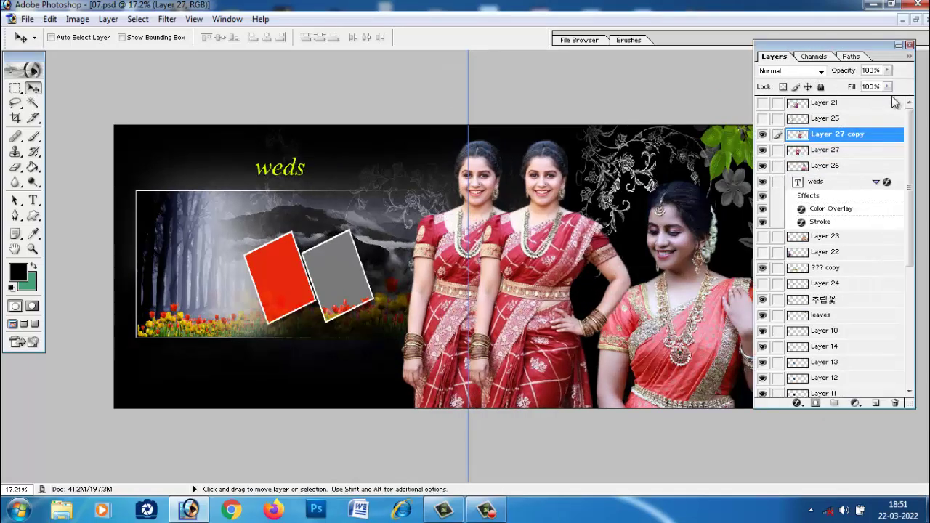
click(887, 69)
drag(888, 85, 834, 88)
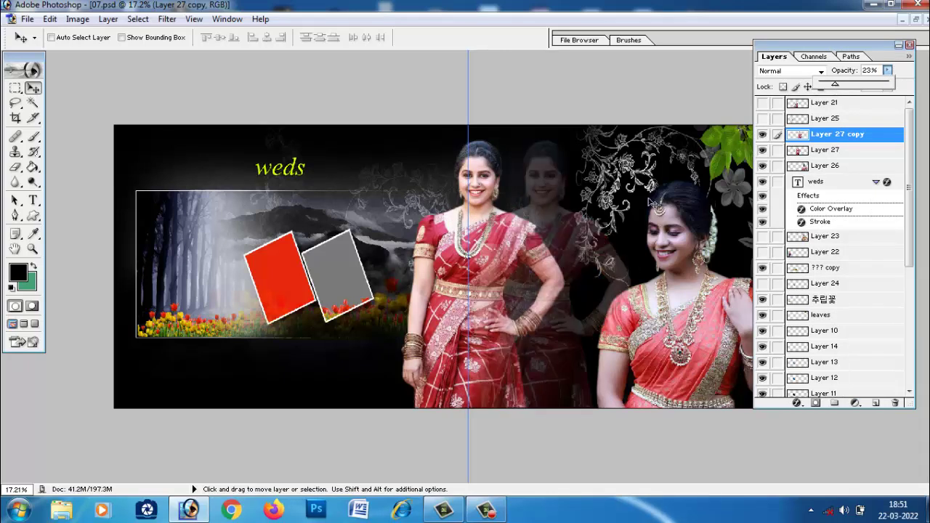
click(831, 136)
drag(833, 151, 832, 159)
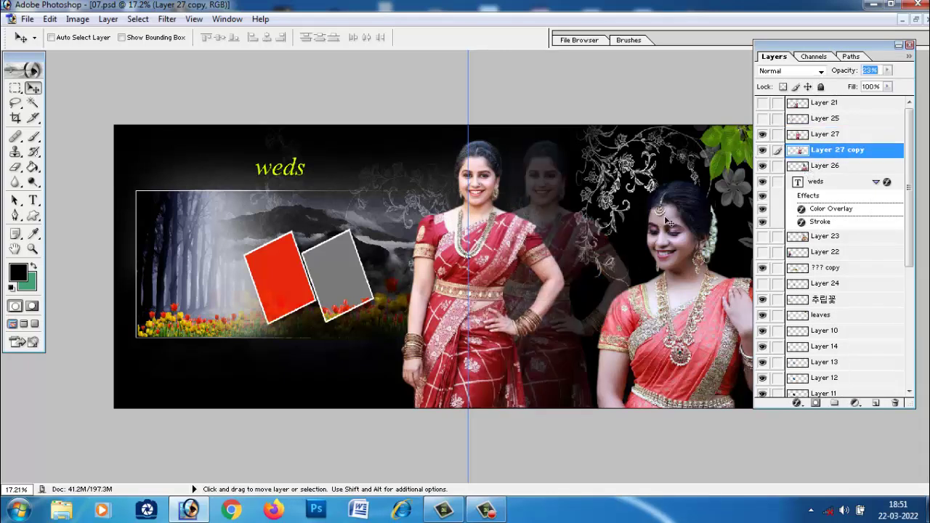
mouse_move(558, 240)
mouse_down()
mouse_move(560, 228)
mouse_move(161, 233)
mouse_move(547, 233)
mouse_move(555, 245)
mouse_up()
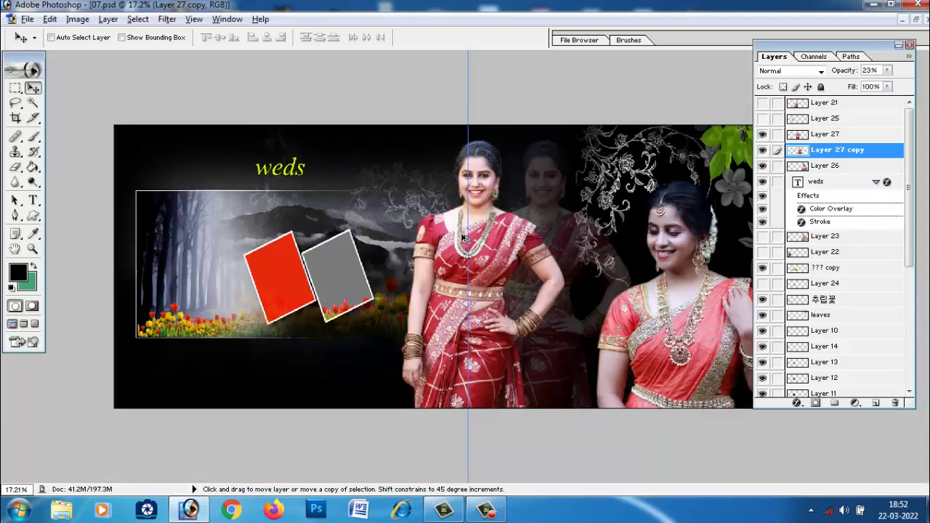
Try successive blending modes on Layer 27 copy, going through Color Burn and Vivid Light and beyond
scroll(463, 237, up, 1)
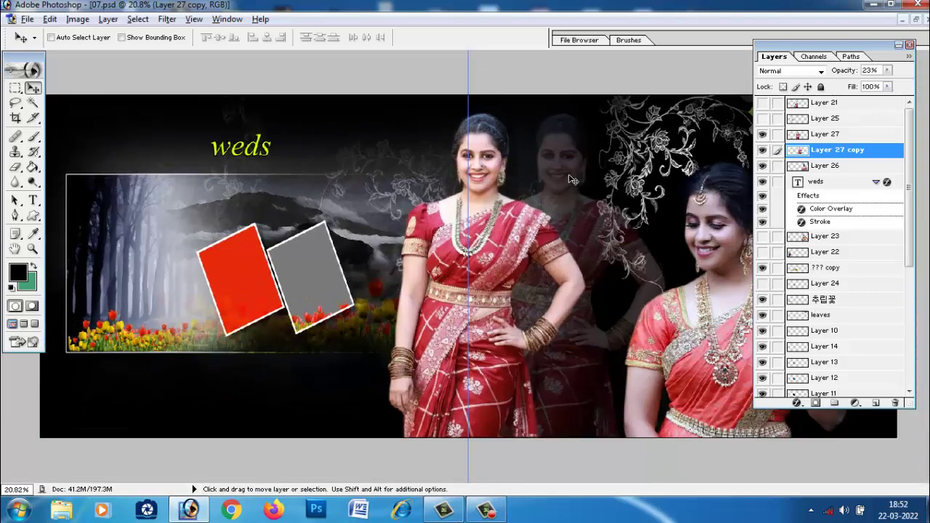
right_click(572, 179)
click(603, 188)
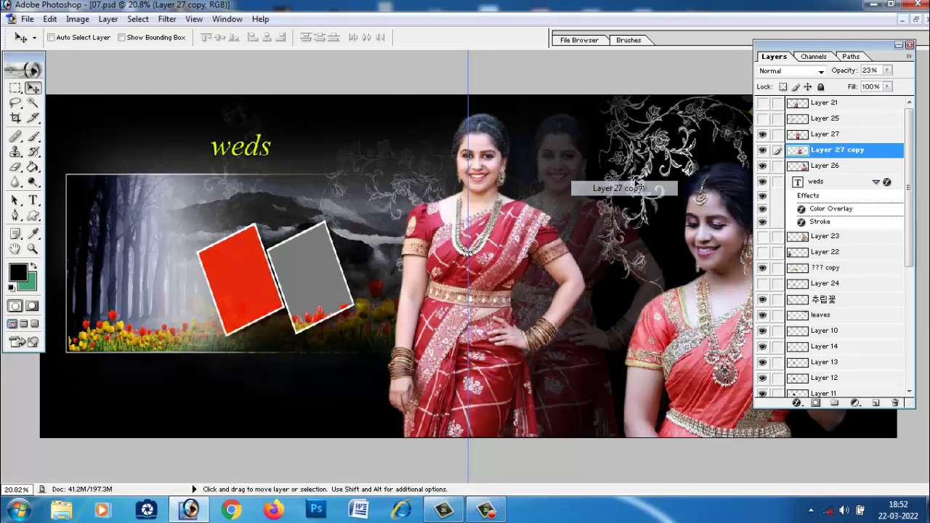
click(767, 73)
key(Down)
key(Down)
key(Down)
key(Down)
key(Down)
key(Down)
key(Down)
key(Down)
key(Down)
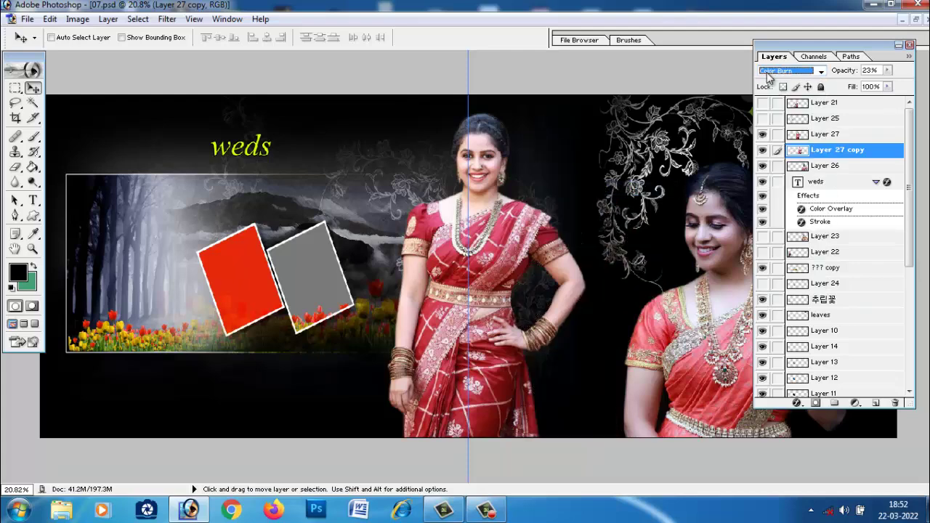
key(Down)
key(Down)
key(Down)
key(Down)
key(Down)
key(Down)
key(Down)
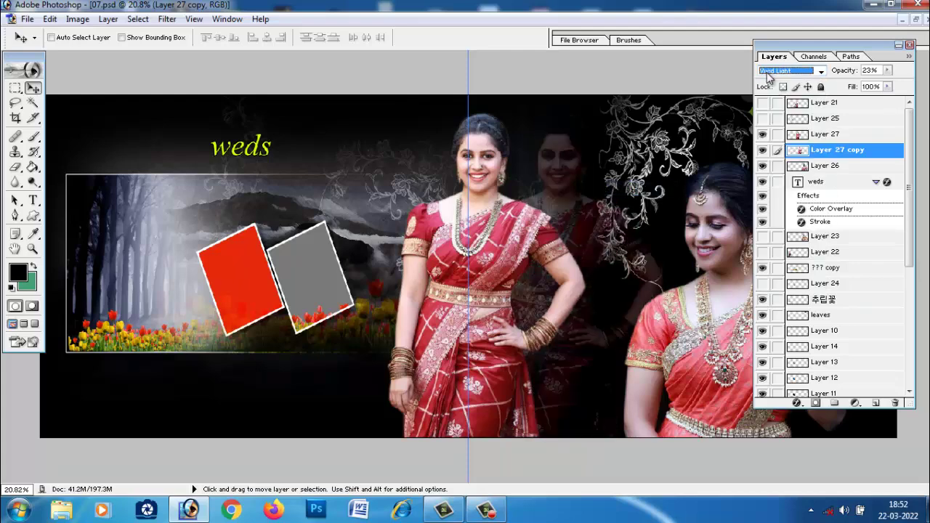
key(Down)
key(Down)
key(Down)
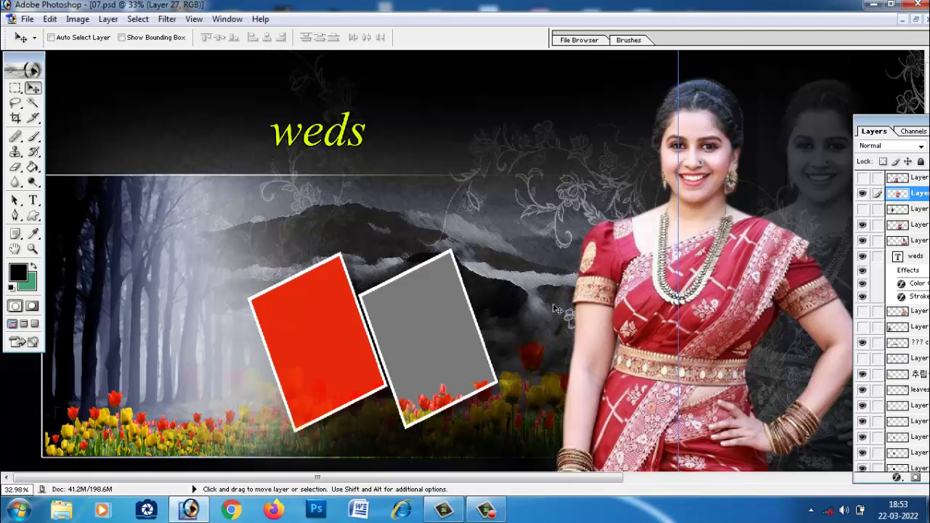
Open the desktop photo of the woman in a pink saree with the girl in school uniform beside the album page
drag(394, 322, 358, 207)
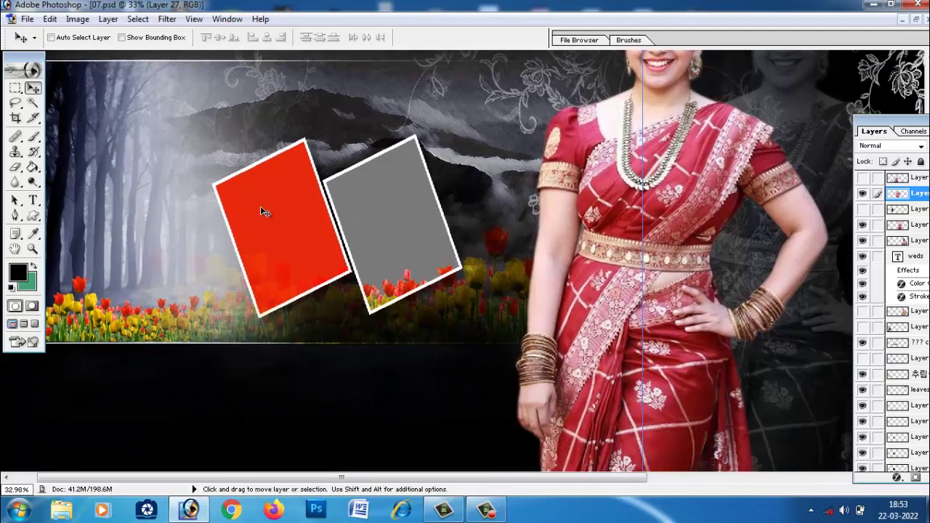
drag(300, 215, 309, 287)
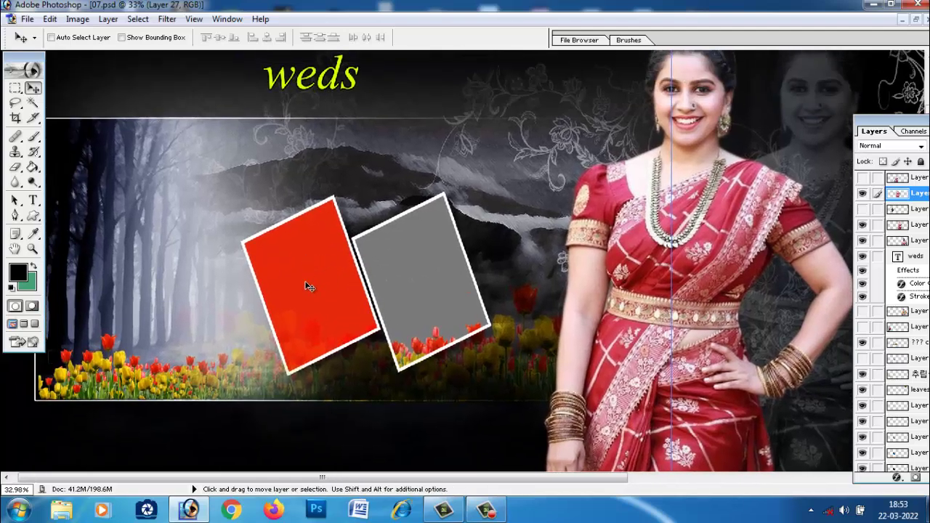
drag(580, 292, 482, 262)
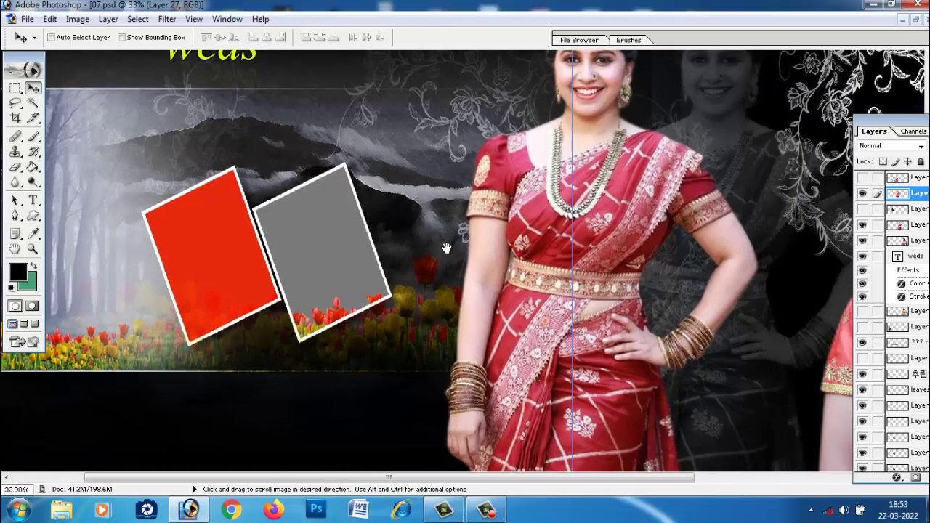
click(873, 6)
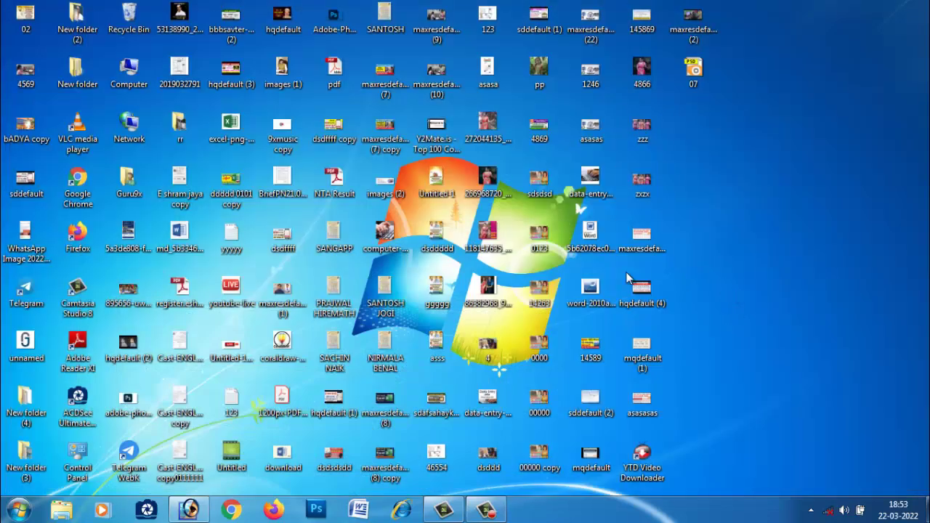
drag(485, 287, 464, 250)
click(916, 19)
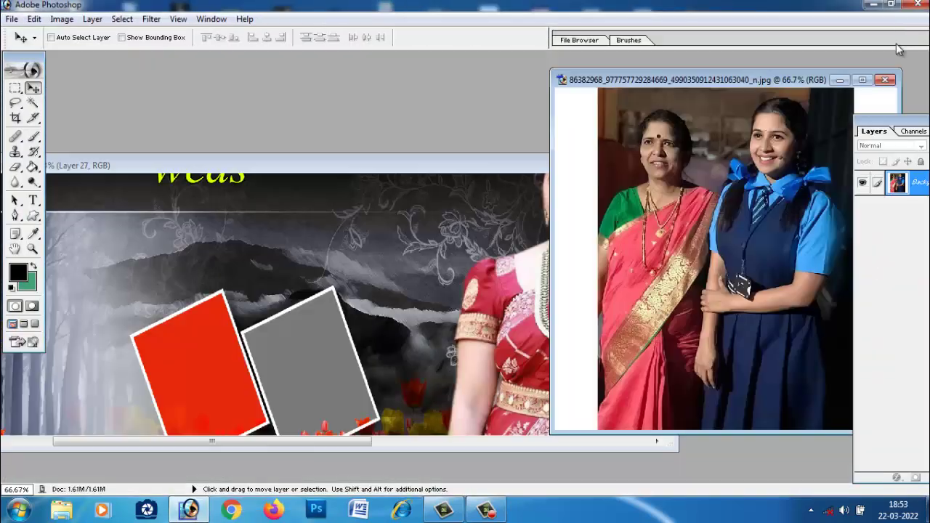
Copy the photo of the two women into 07.psd, maximize the album page, and place the photo over the tilted frames
drag(714, 187, 415, 282)
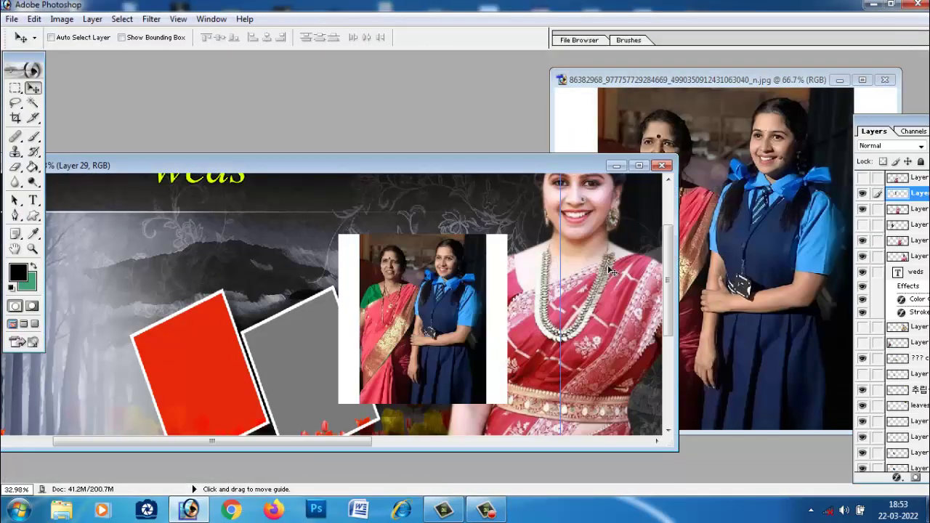
click(640, 166)
drag(455, 179, 370, 212)
drag(259, 260, 312, 216)
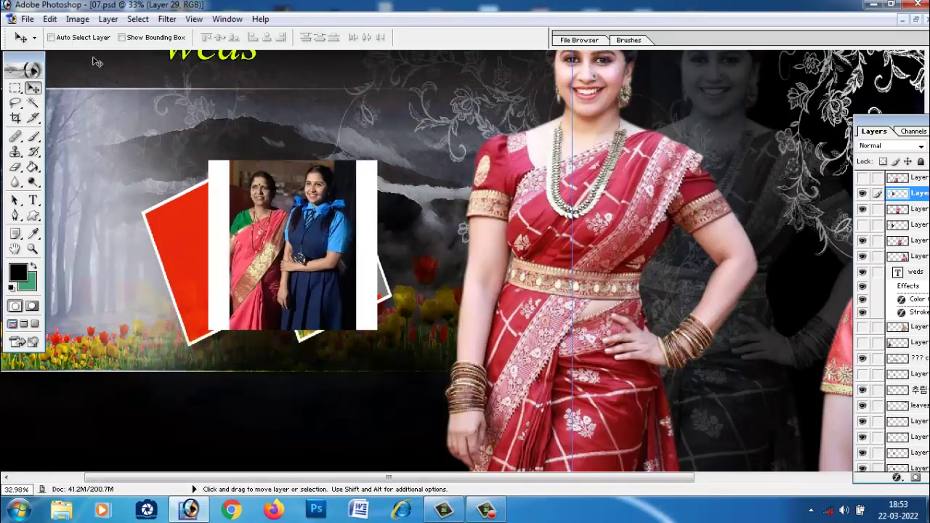
Rotate the photo of the two women by about -25.1° to match the tilted red frame and position it over that frame
click(49, 19)
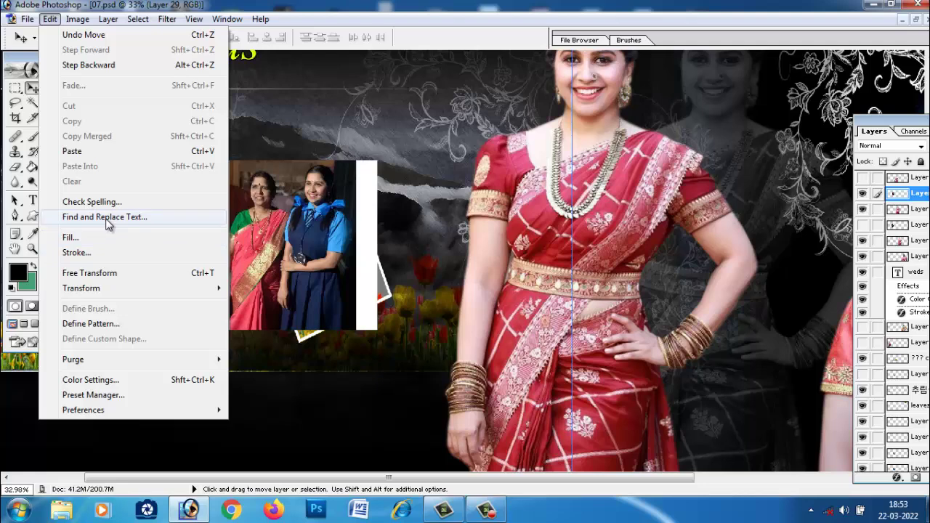
mouse_move(109, 289)
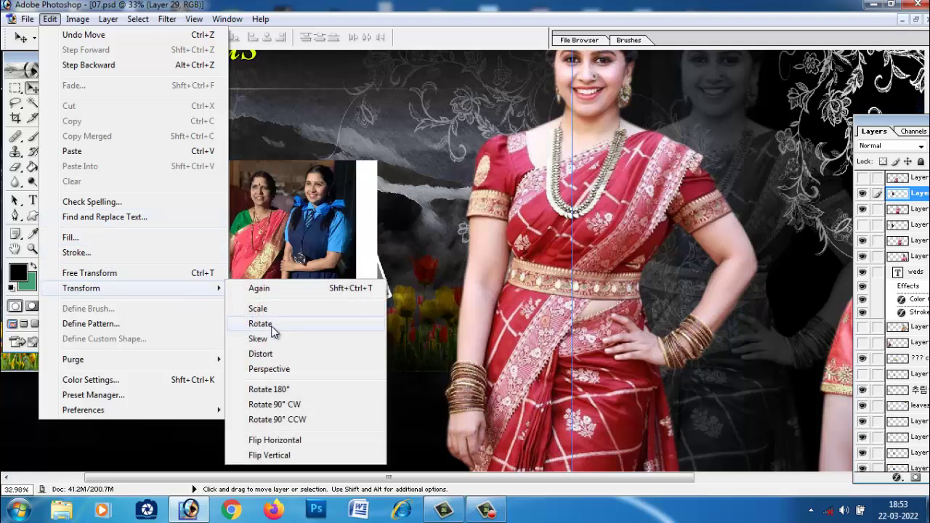
click(272, 326)
drag(451, 380, 501, 299)
drag(311, 267, 252, 289)
drag(406, 331, 412, 339)
drag(264, 296, 256, 294)
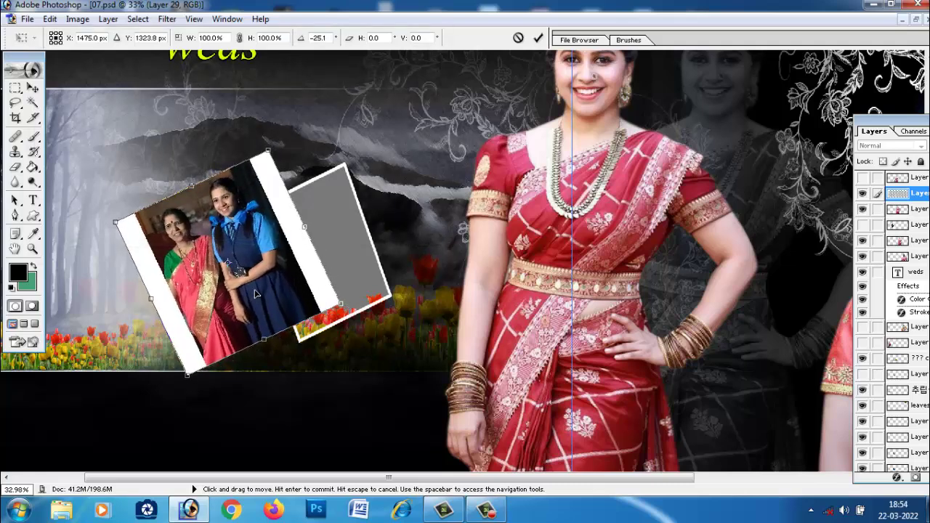
key(Return)
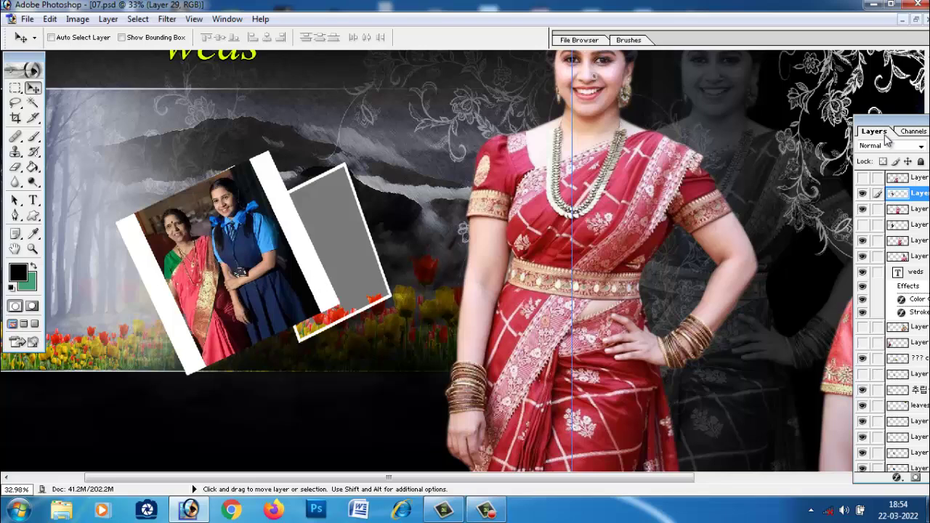
Hide Layer 29 with the rotated photo and select Layer 9, the red frame beneath it
drag(662, 92, 658, 94)
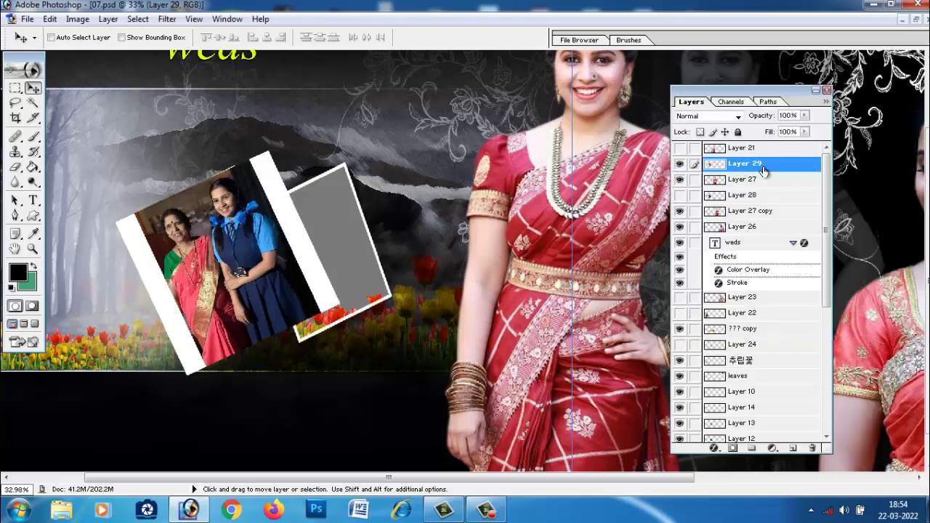
click(679, 164)
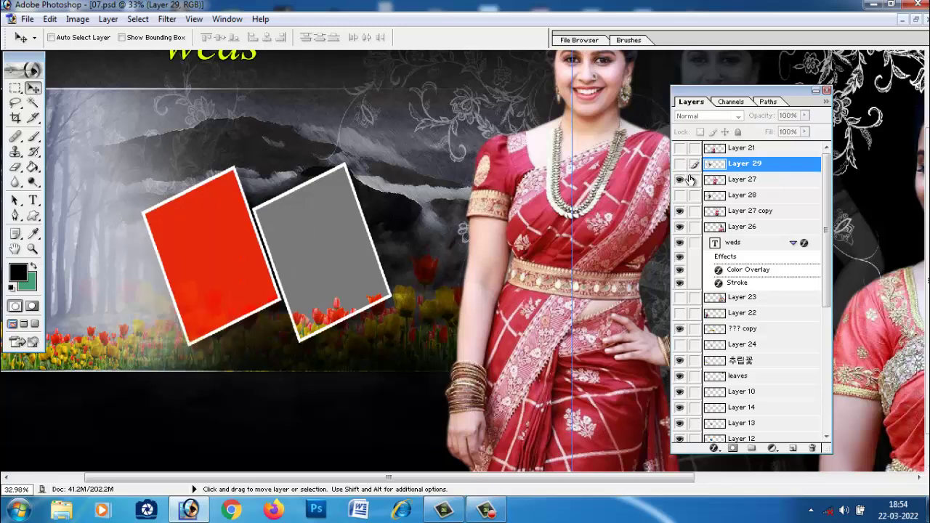
right_click(191, 252)
click(211, 256)
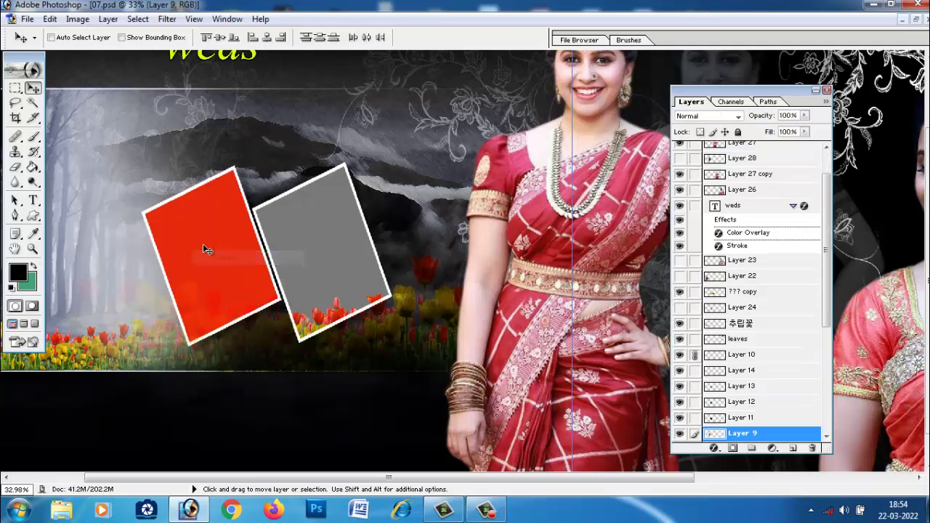
click(33, 104)
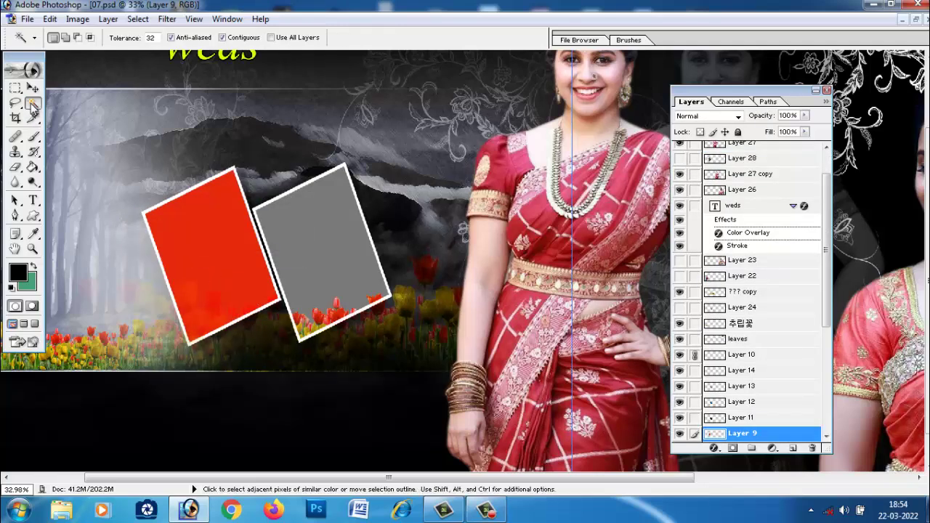
click(220, 269)
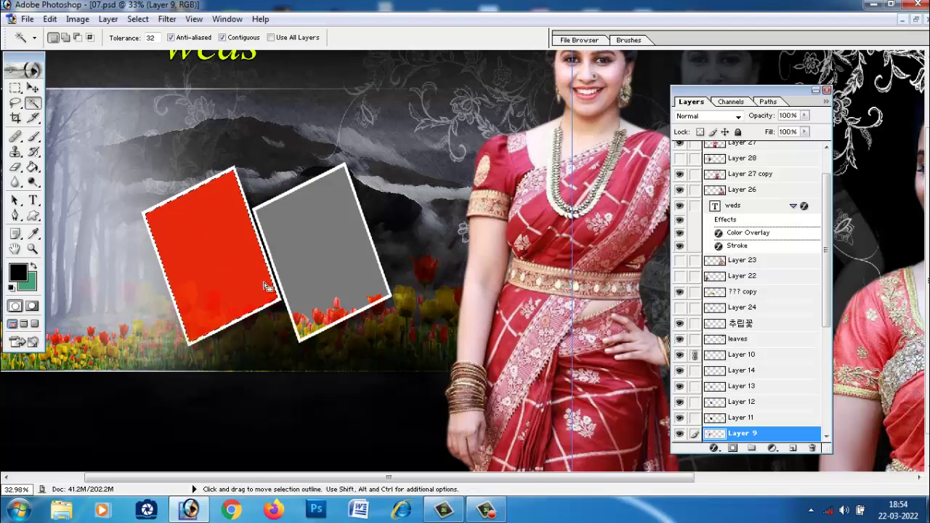
scroll(773, 207, up, 1)
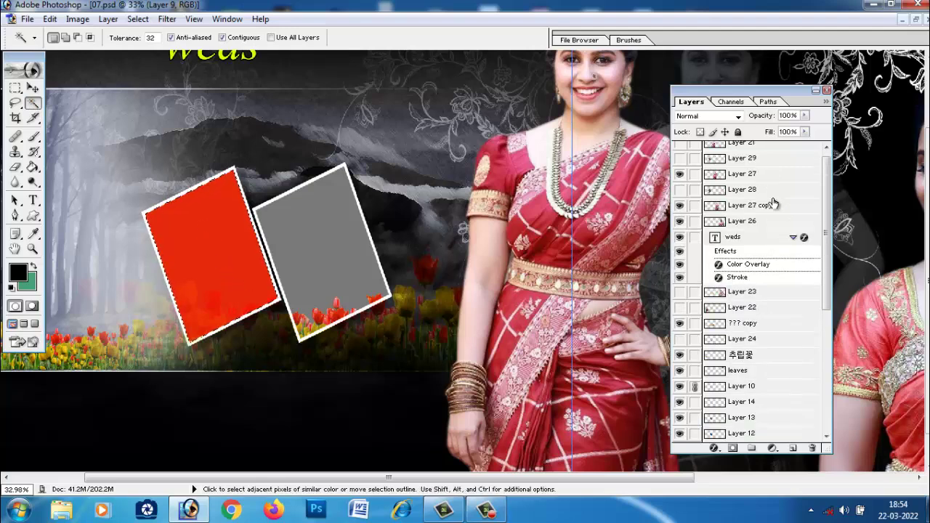
click(756, 164)
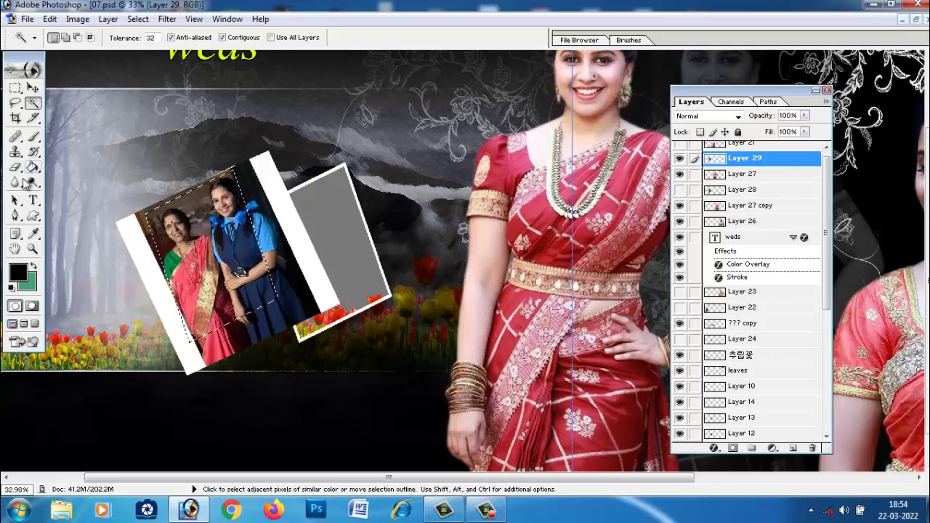
click(33, 87)
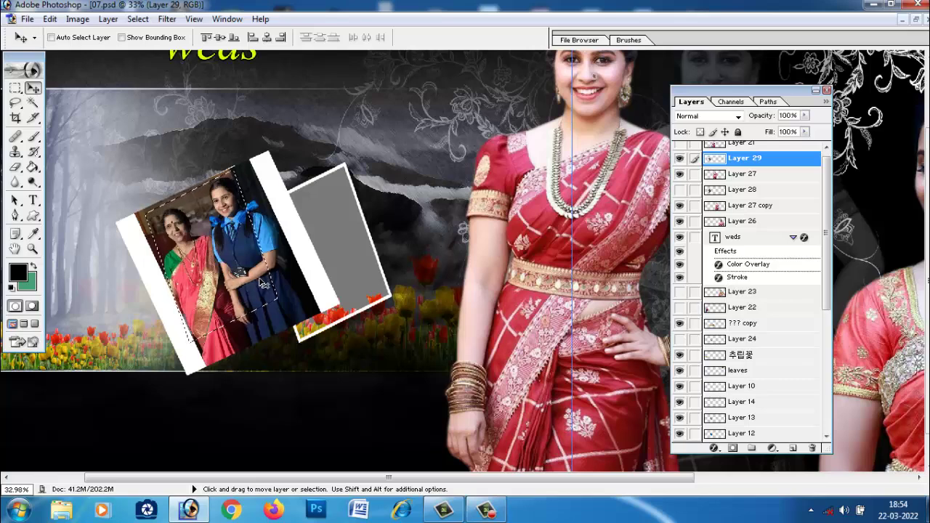
key(ctrl+d)
Shift the photo of the two women on Layer 29 down and fine-tune its rotation over the tilted red frame
right_click(283, 259)
click(294, 264)
drag(294, 255, 282, 265)
key(ctrl+t)
drag(375, 384, 372, 383)
key(Return)
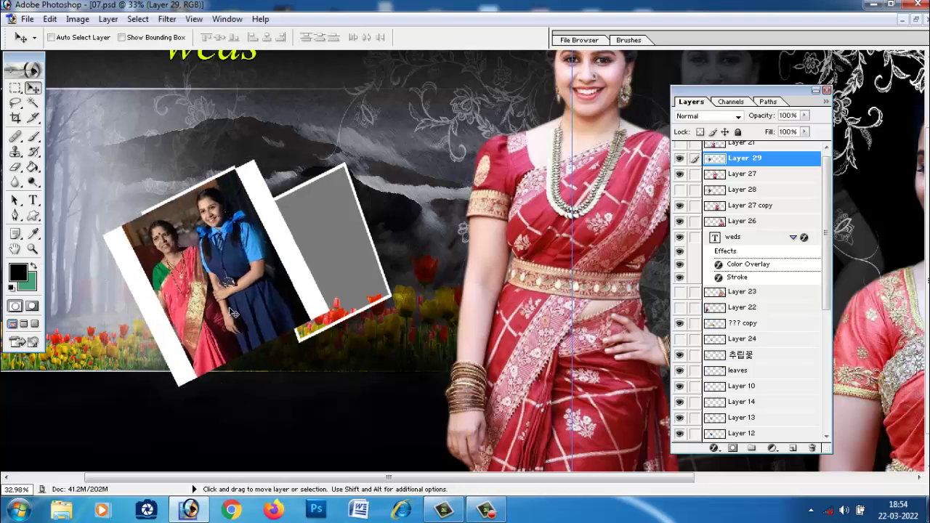
click(679, 160)
click(33, 102)
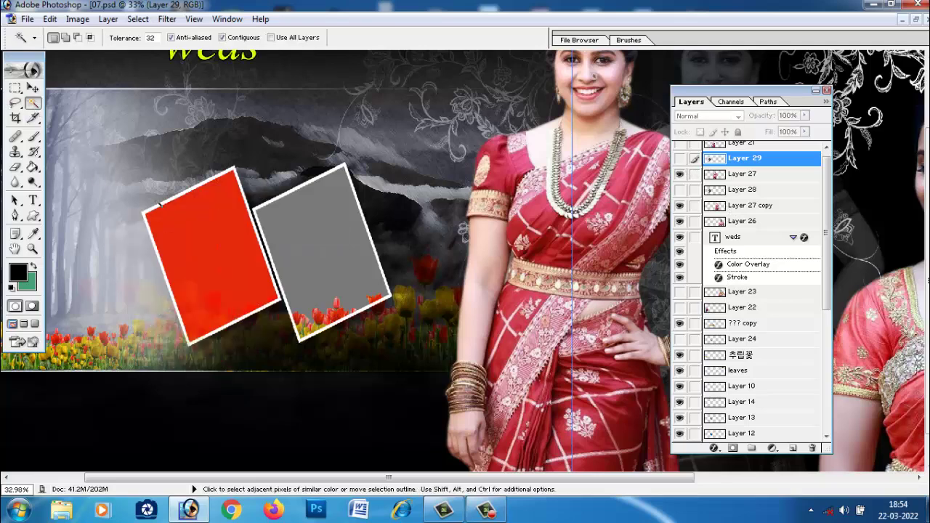
key(ctrl+d)
click(32, 87)
right_click(209, 229)
click(226, 234)
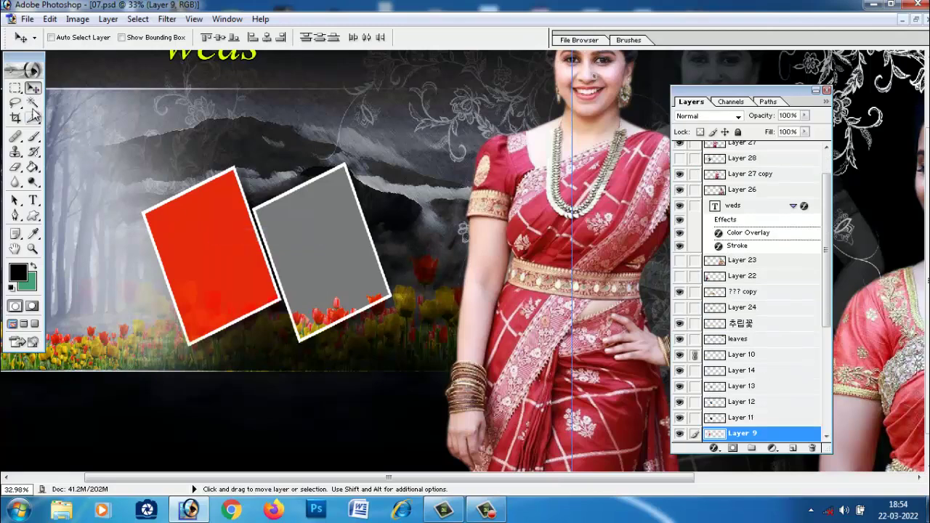
click(33, 102)
click(260, 300)
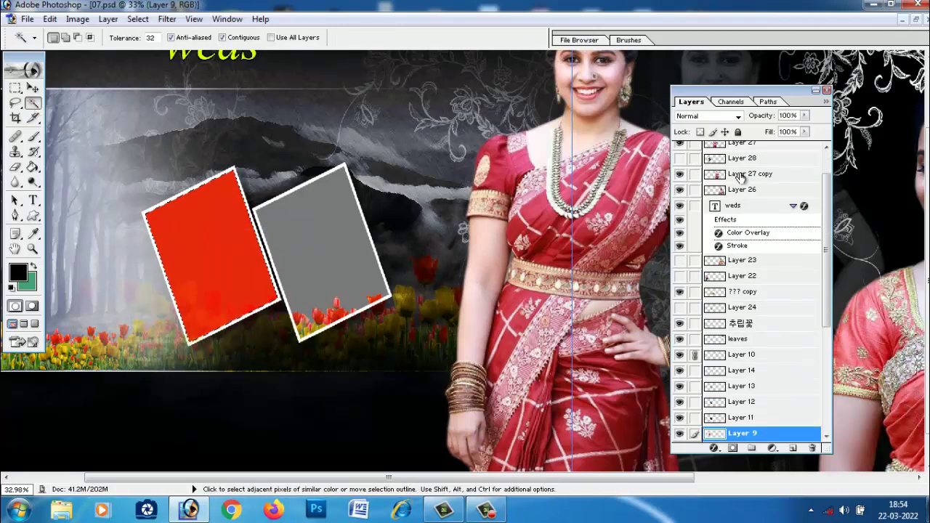
scroll(765, 185, up, 1)
click(761, 162)
click(680, 157)
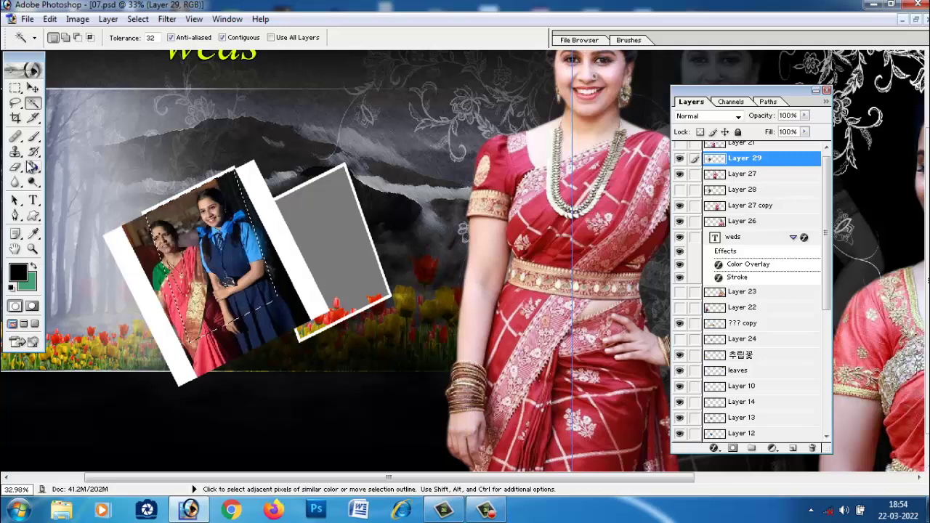
click(33, 88)
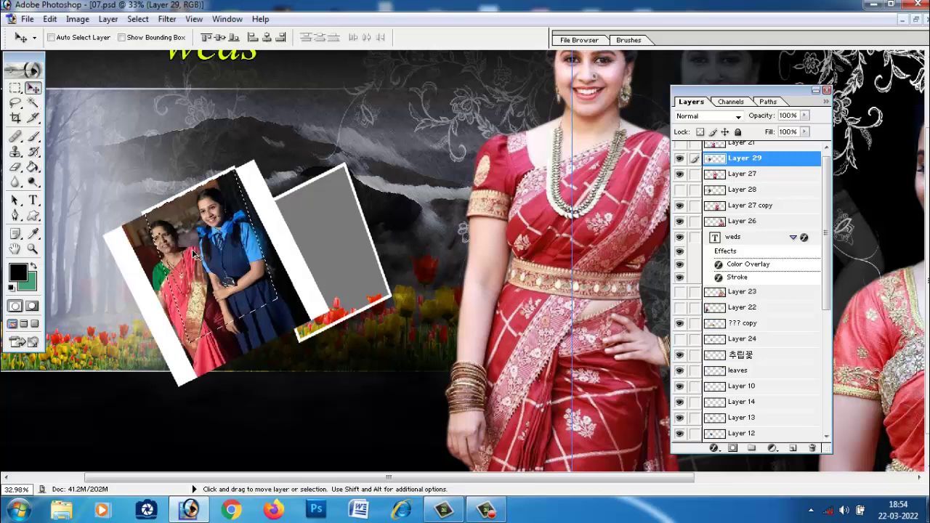
key(ctrl+d)
Reposition the photo of the two women over the red frame and load Layer 9's outline as a selection
drag(199, 268, 204, 272)
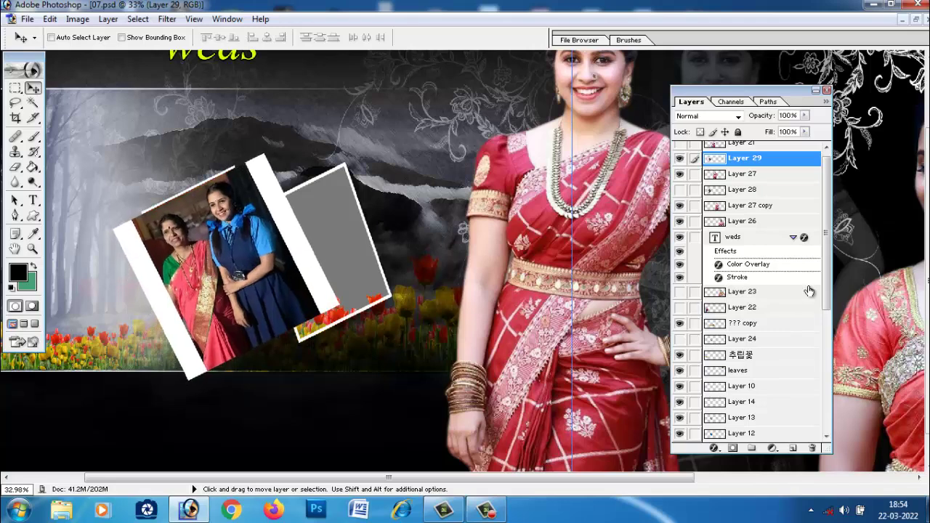
scroll(781, 256, down, 5)
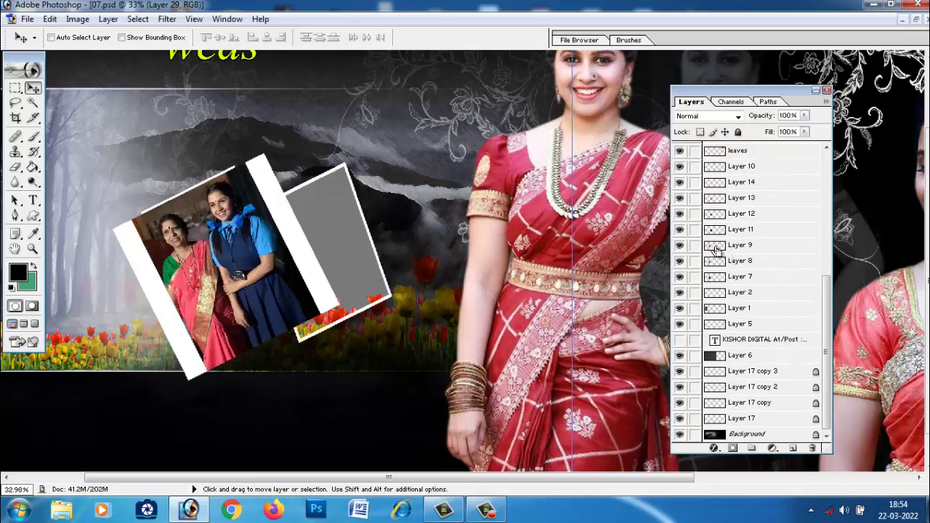
ctrl+click(715, 249)
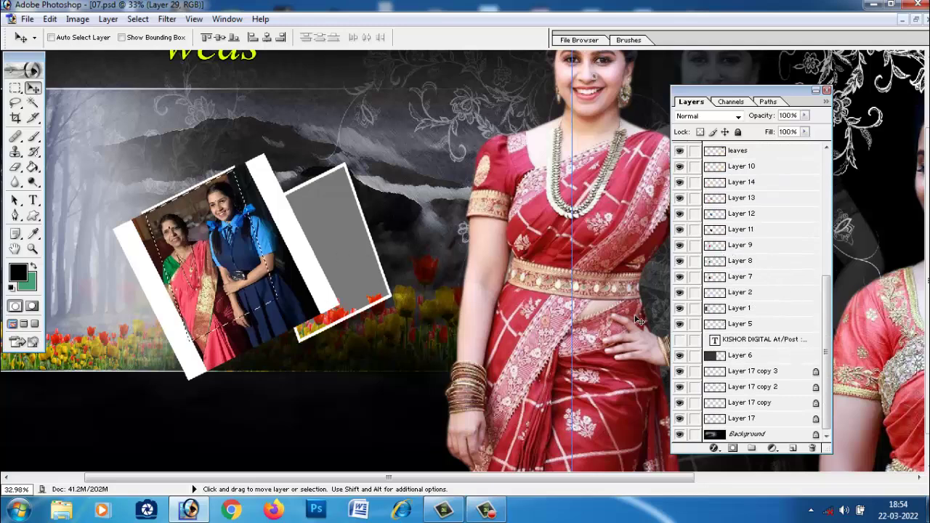
Invert the selection, delete the parts of the Layer 29 photo outside the red frame, and deselect
scroll(755, 299, up, 5)
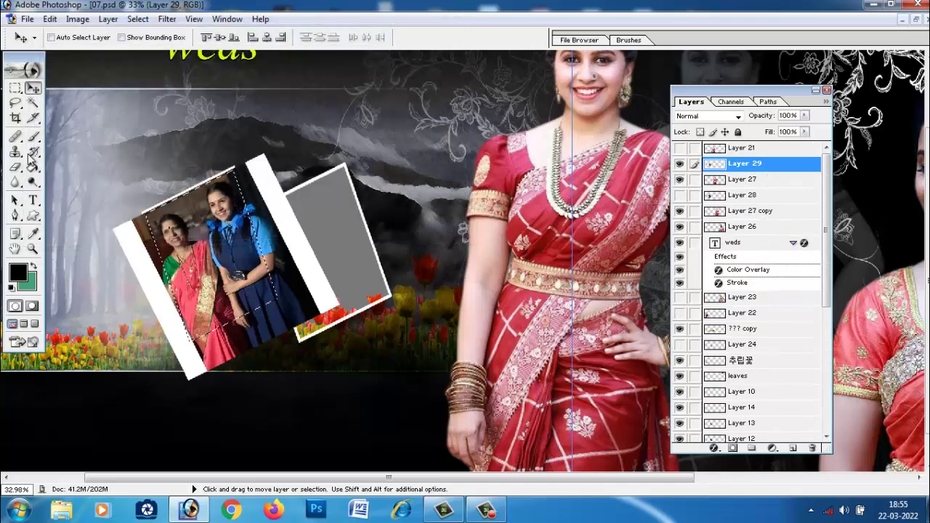
click(612, 194)
click(138, 19)
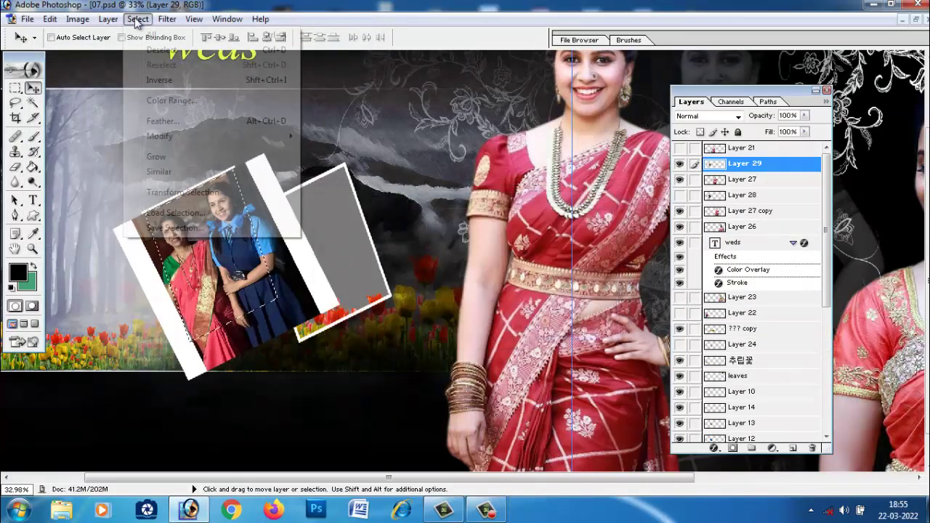
click(159, 81)
key(ctrl+shift+i)
key(Delete)
key(ctrl+d)
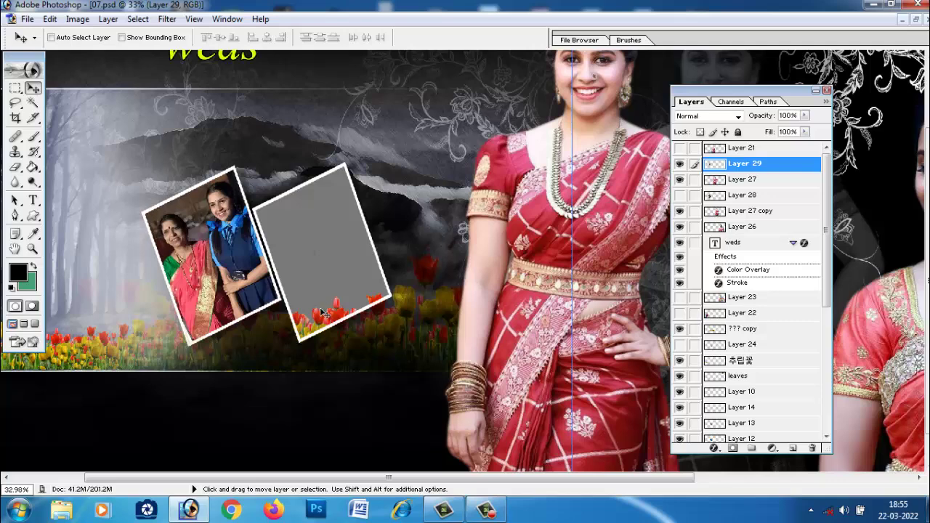
key(ctrl+0)
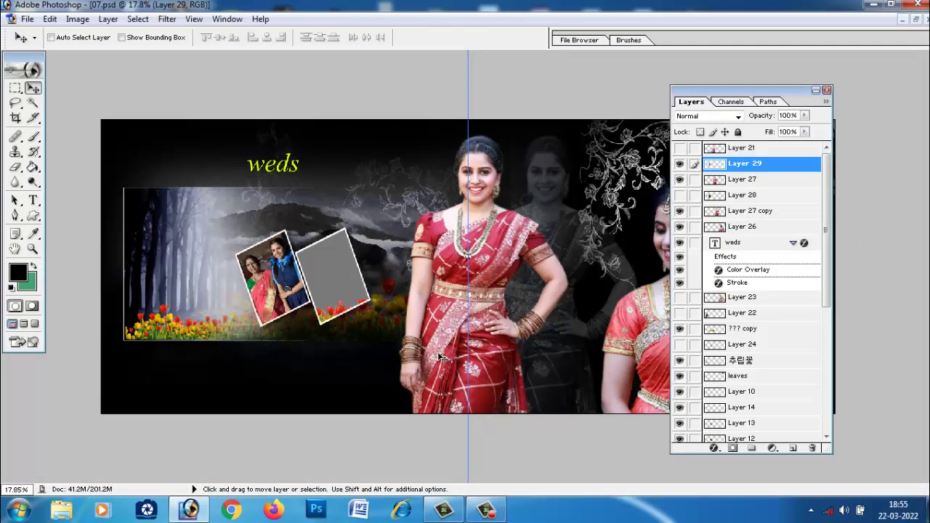
Open the desktop photo of the woman in a coral saree among pink flowers and place its window beside the album page
click(871, 5)
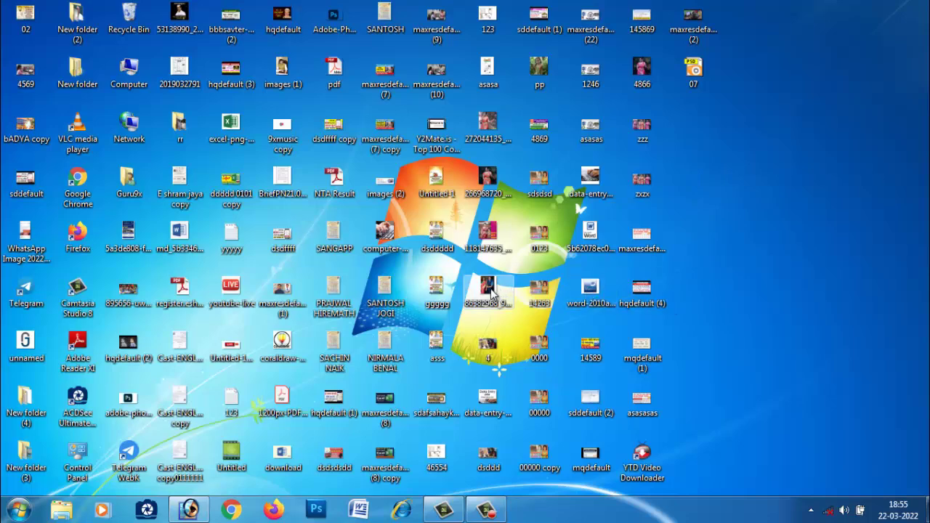
drag(488, 126, 329, 289)
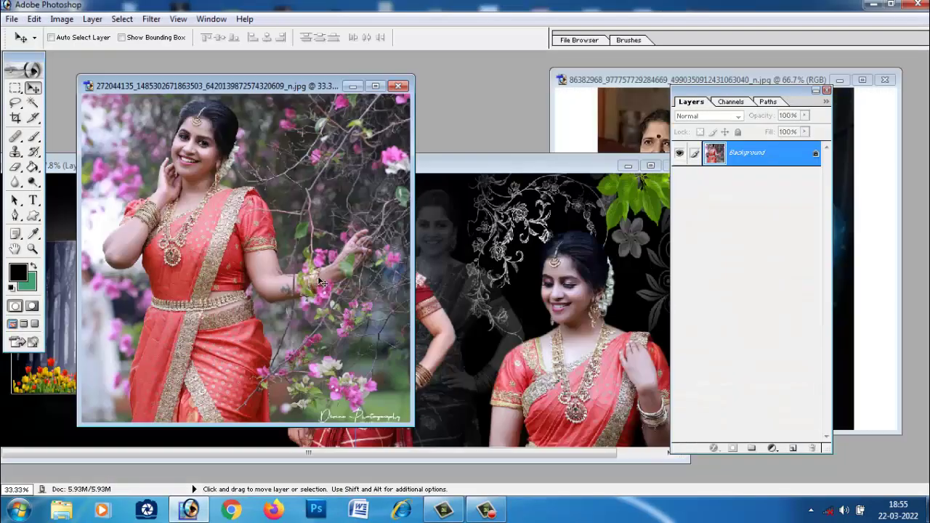
drag(216, 90, 532, 126)
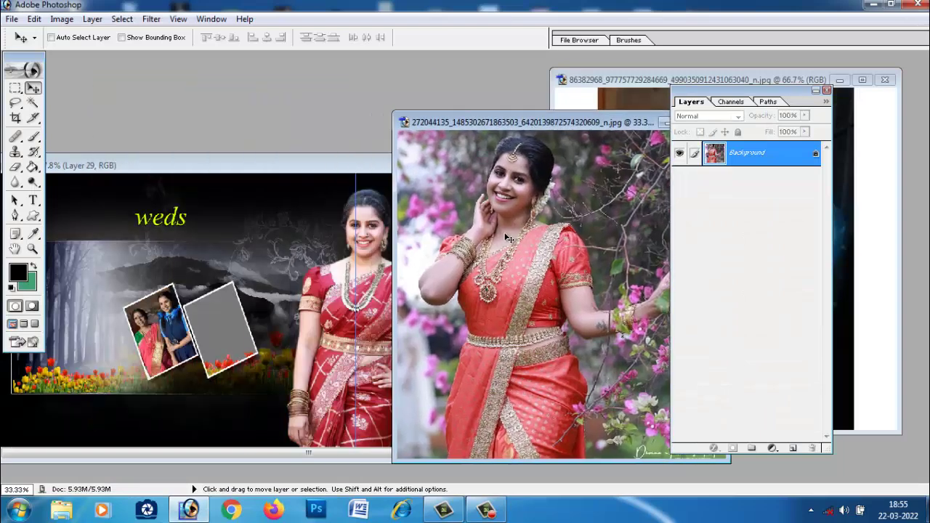
Copy the coral saree photo into 07.psd, maximize the album page, and move the photo over the tilted grey frame
drag(469, 247, 247, 282)
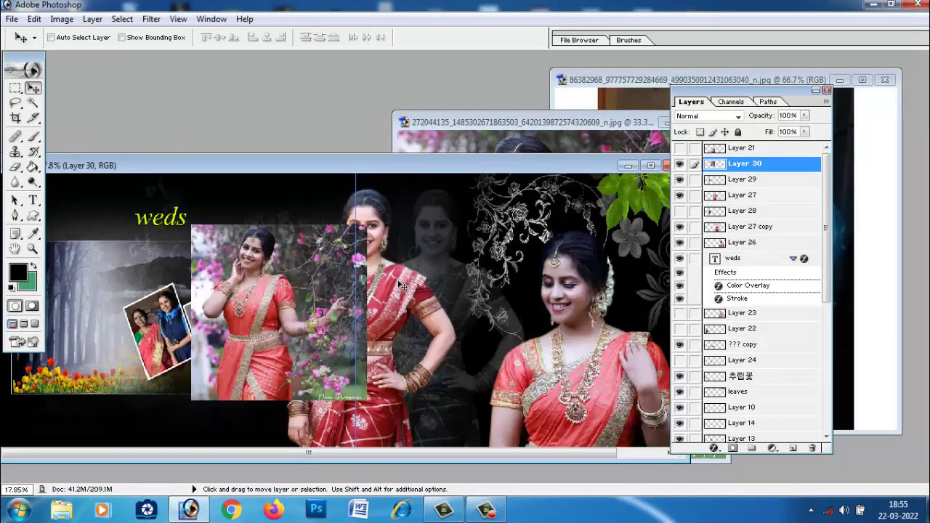
click(651, 165)
drag(347, 297, 411, 299)
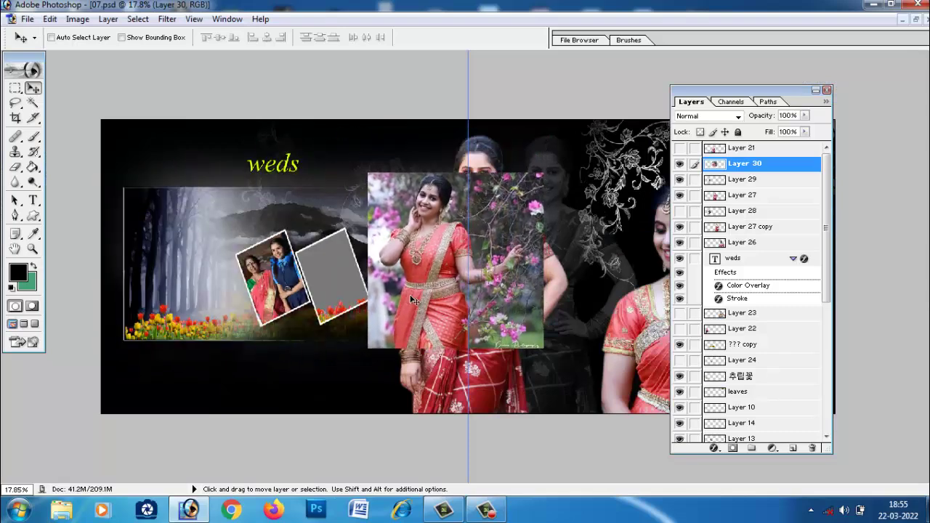
scroll(411, 297, up, 3)
scroll(415, 298, down, 3)
scroll(424, 298, up, 1)
scroll(426, 302, up, 3)
drag(444, 297, 344, 313)
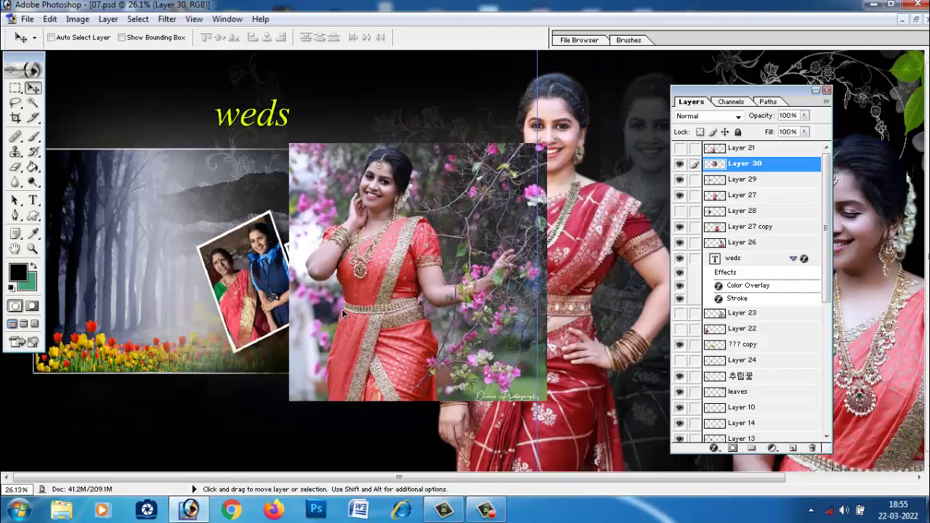
Scale the coral saree photo to 77.2%, rotate it to -26.3°, and position it over the grey frame
key(ctrl+t)
drag(558, 138, 423, 254)
drag(420, 358, 393, 285)
drag(569, 355, 564, 387)
drag(368, 267, 357, 279)
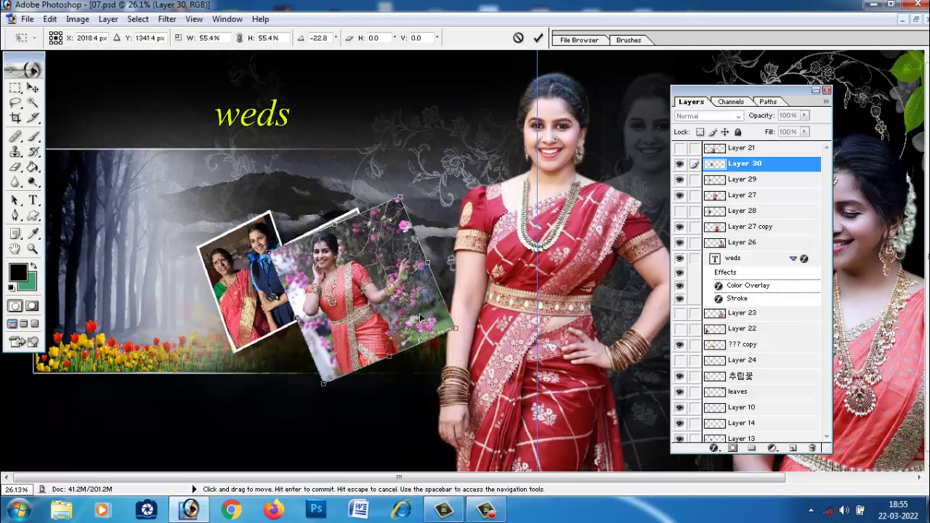
drag(454, 330, 515, 362)
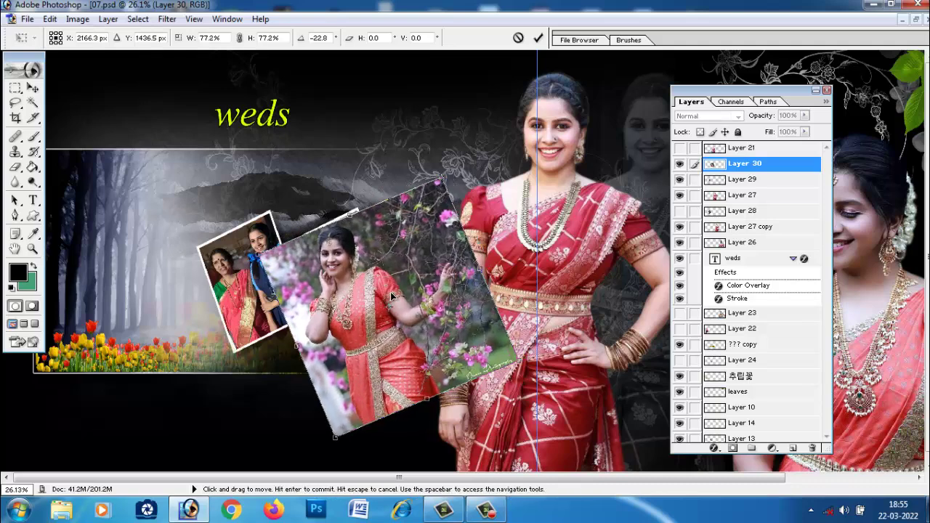
drag(519, 405, 532, 400)
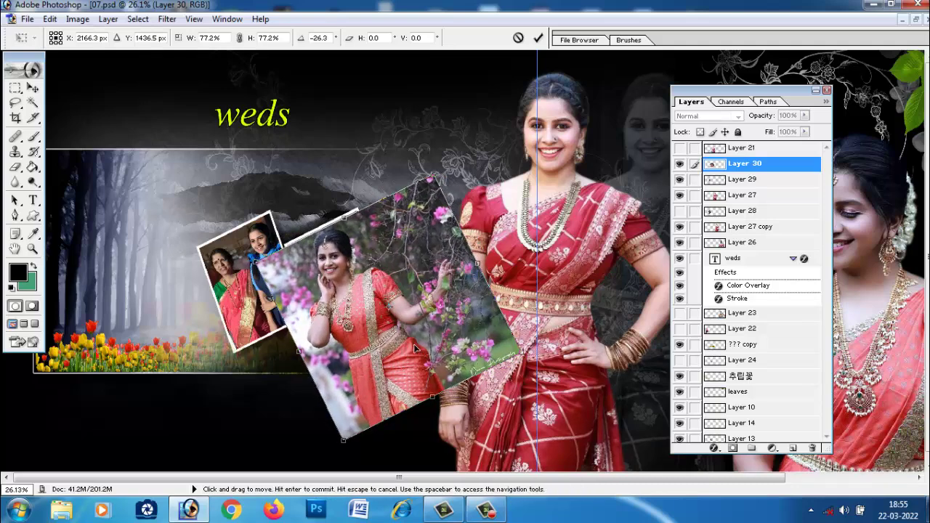
key(Return)
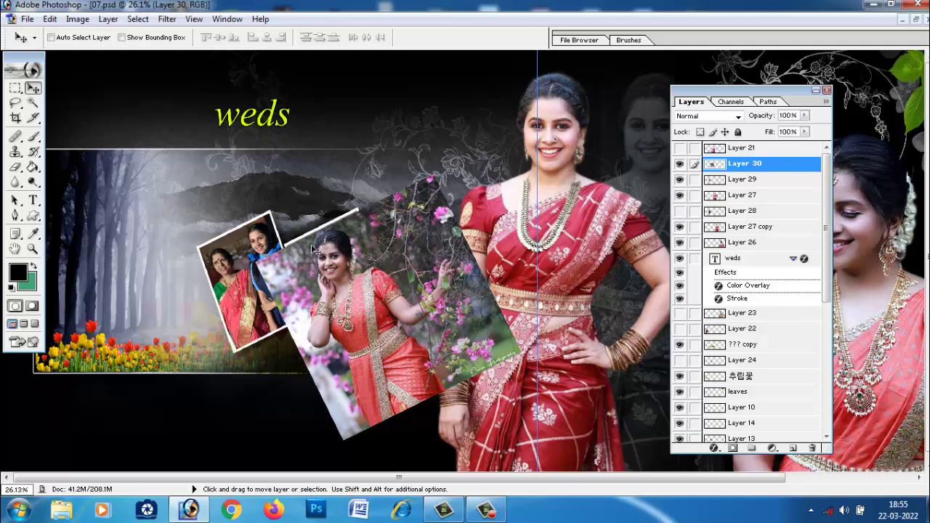
right_click(318, 236)
click(328, 243)
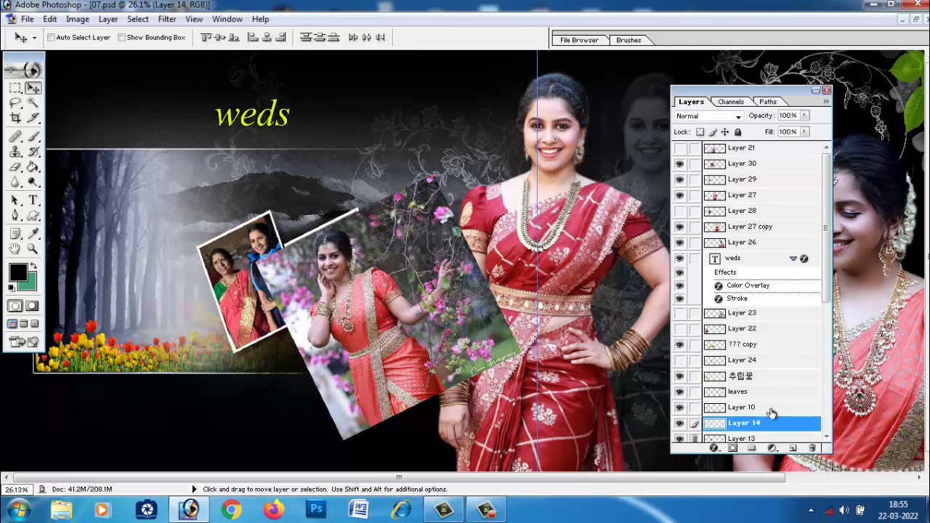
ctrl+click(714, 428)
right_click(442, 292)
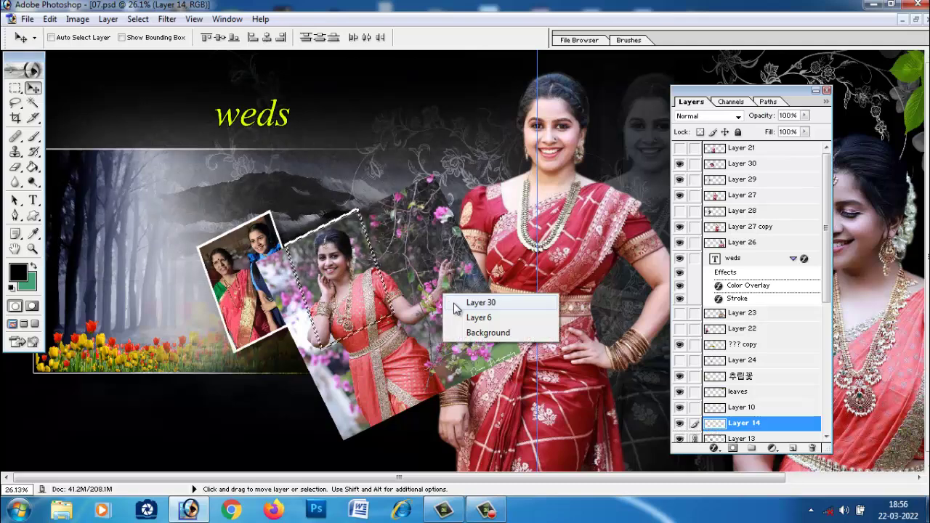
click(456, 305)
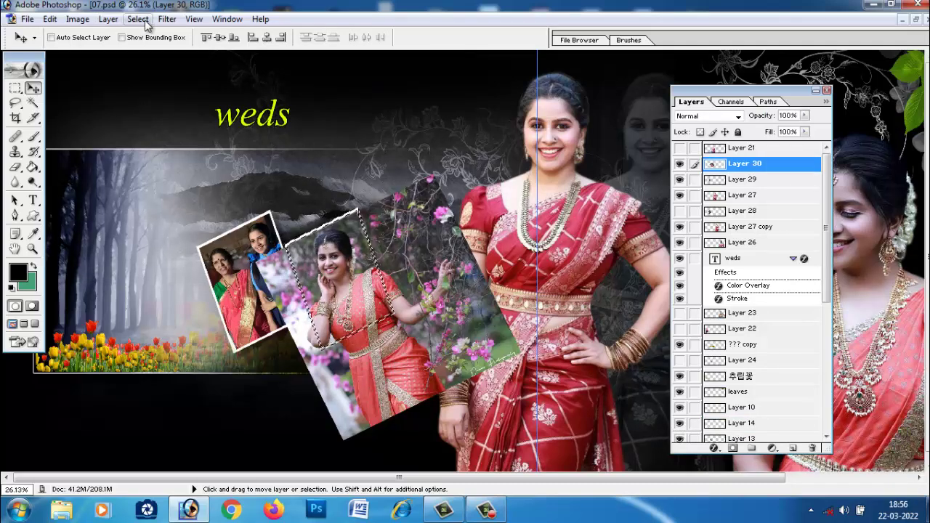
key(ctrl+d)
right_click(340, 260)
click(366, 276)
right_click(338, 267)
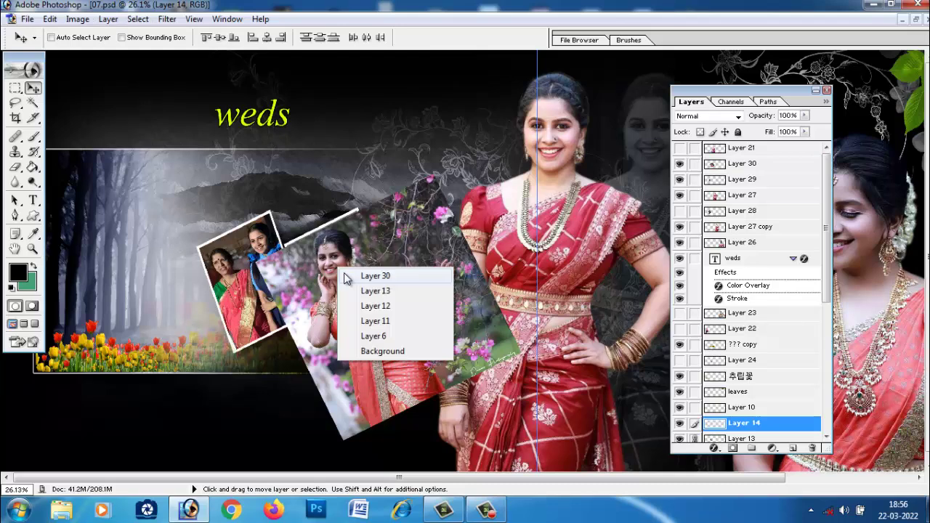
click(360, 276)
Hide Layer 30, select the grey frame's interior on Layer 13 with the Magic Wand, and reactivate and show Layer 30
click(679, 164)
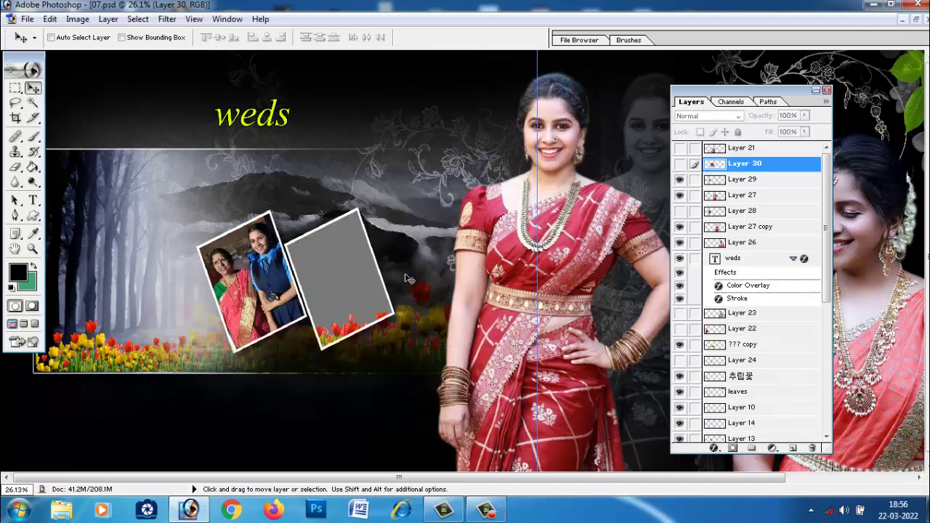
right_click(338, 262)
click(356, 266)
click(32, 104)
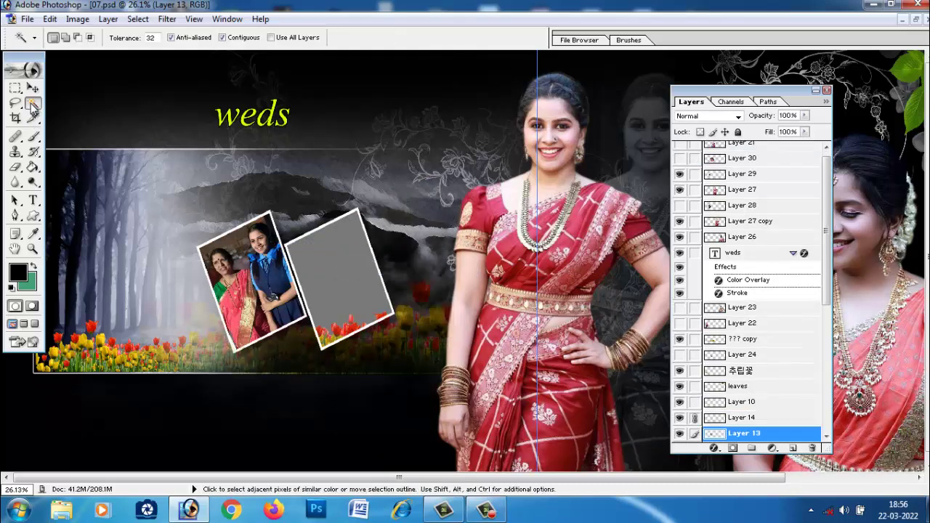
click(341, 276)
click(33, 87)
click(772, 159)
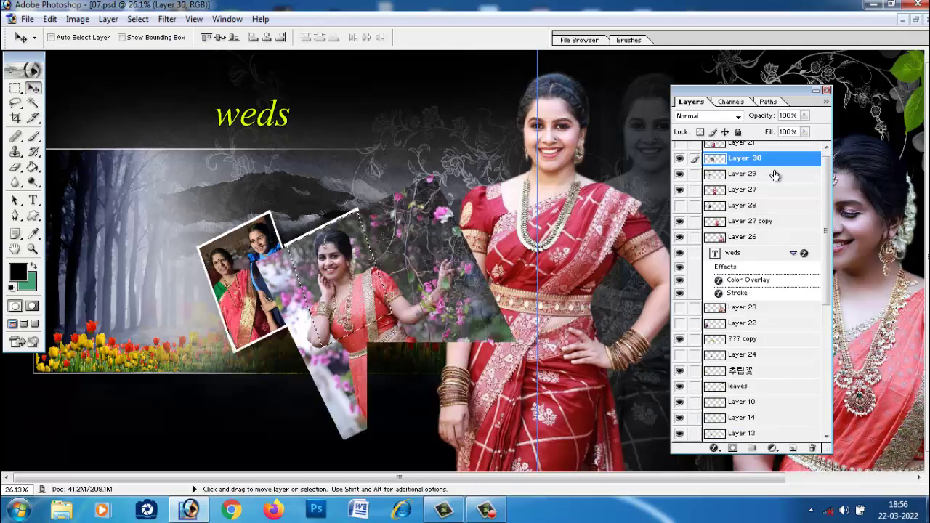
Invert the frame selection, delete the coral saree photo outside the tilted frame on Layer 30, and deselect
right_click(473, 305)
click(509, 311)
click(138, 19)
click(157, 80)
key(Delete)
key(ctrl+d)
key(ctrl+minus)
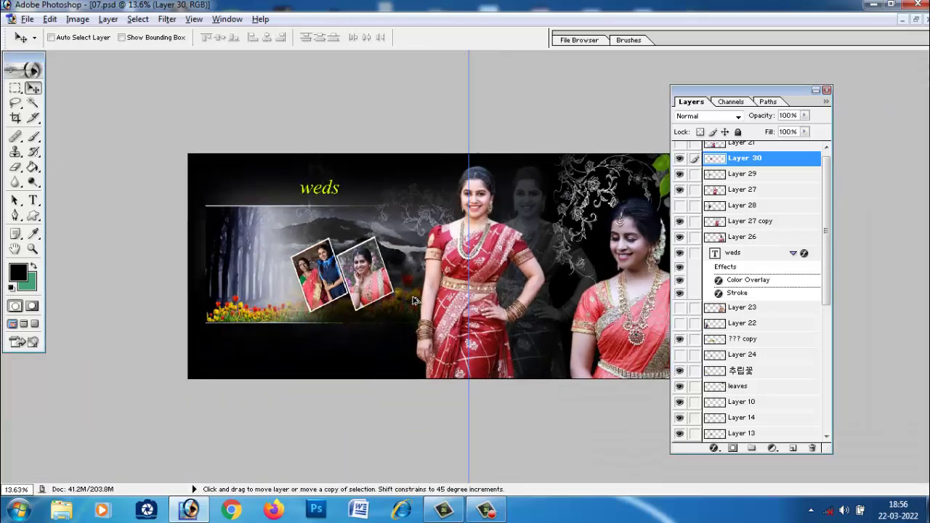
Move the Layers palette clear of the album page and make Layer 26 the active layer
key(ctrl+plus)
drag(771, 90, 827, 91)
scroll(501, 265, down, 3)
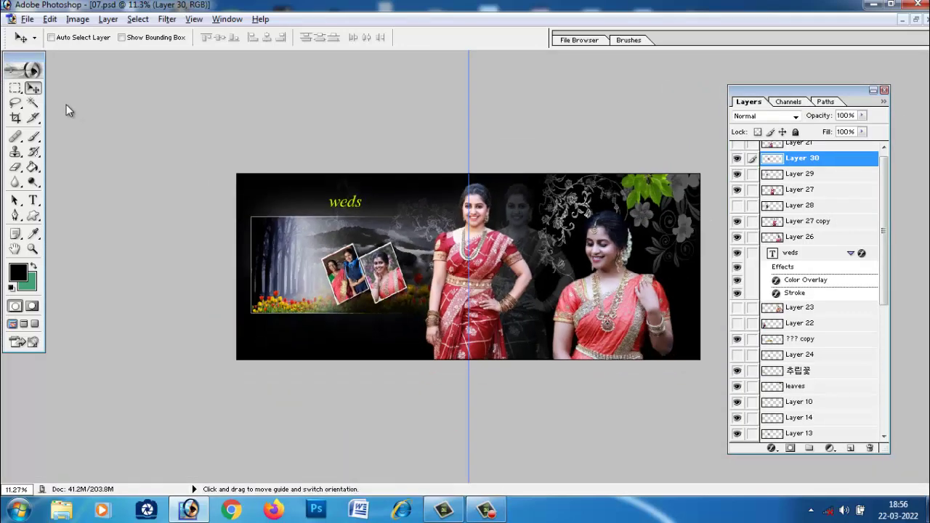
click(33, 88)
right_click(607, 306)
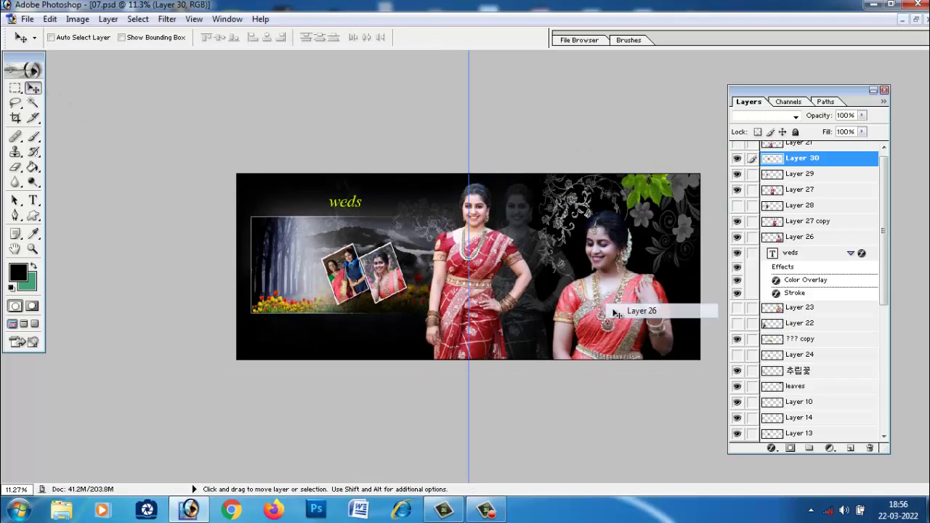
click(627, 310)
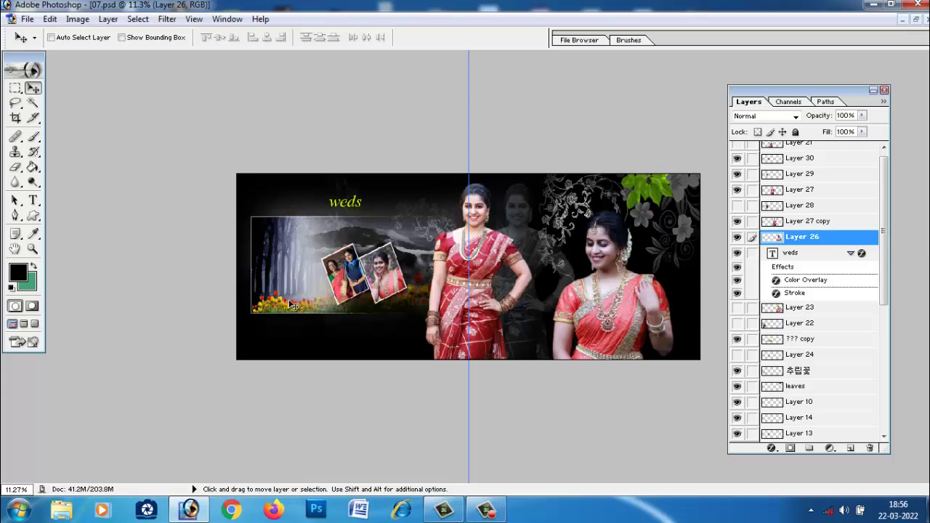
Preview a saree photo from the desktop in the image viewer, close it, and return to Photoshop
click(203, 510)
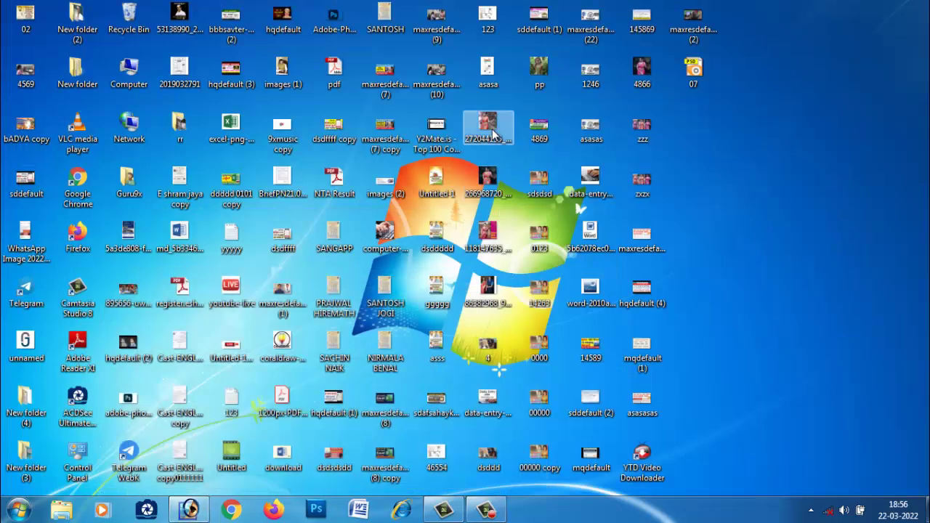
double_click(489, 238)
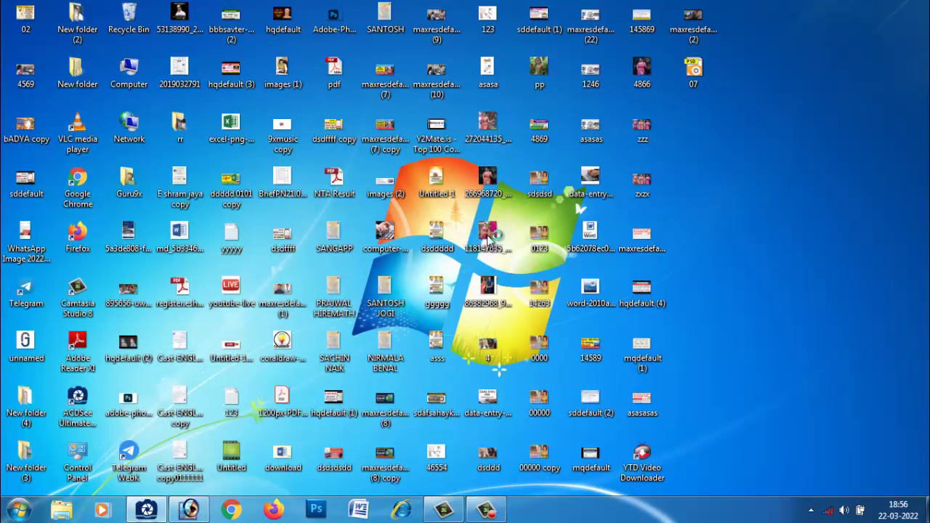
click(917, 5)
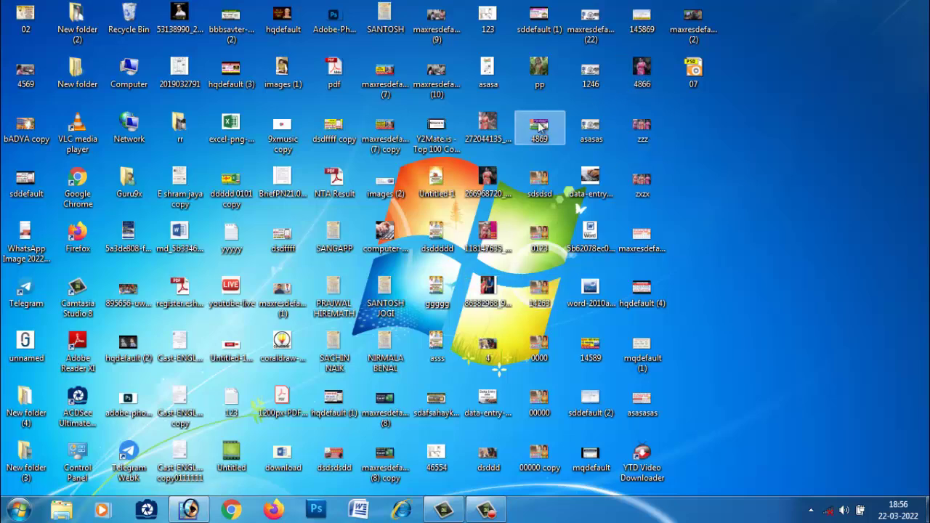
click(182, 511)
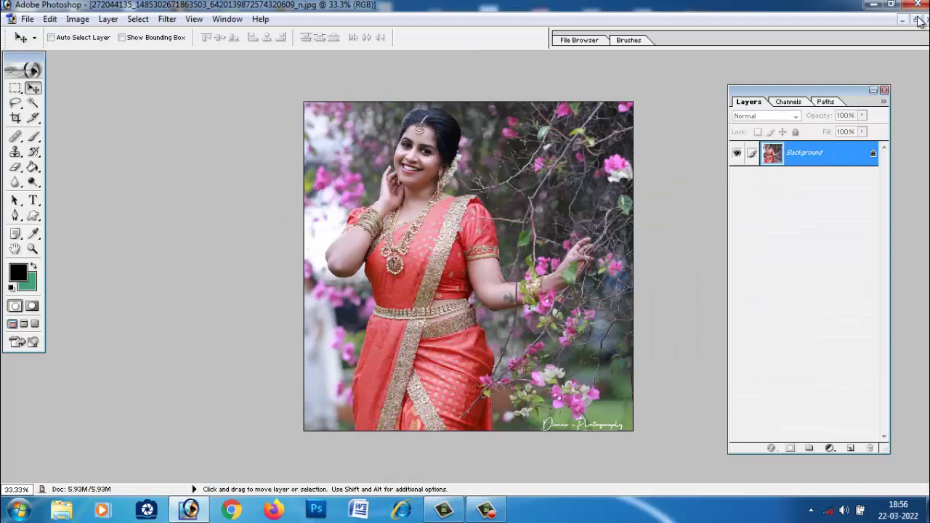
Copy the coral saree photo into 07.psd directly above Layer 26 and position it over the left part of the forest panel
click(918, 21)
drag(520, 245, 175, 311)
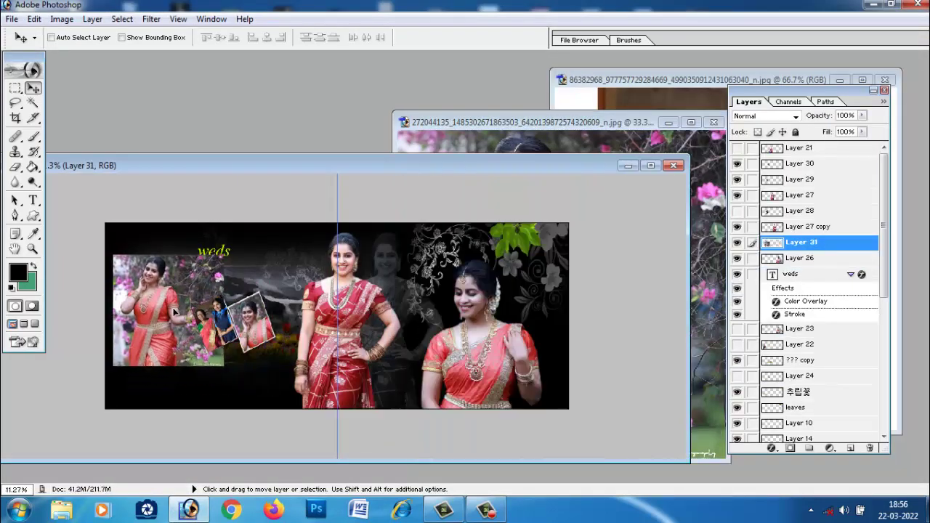
click(653, 165)
scroll(263, 329, up, 8)
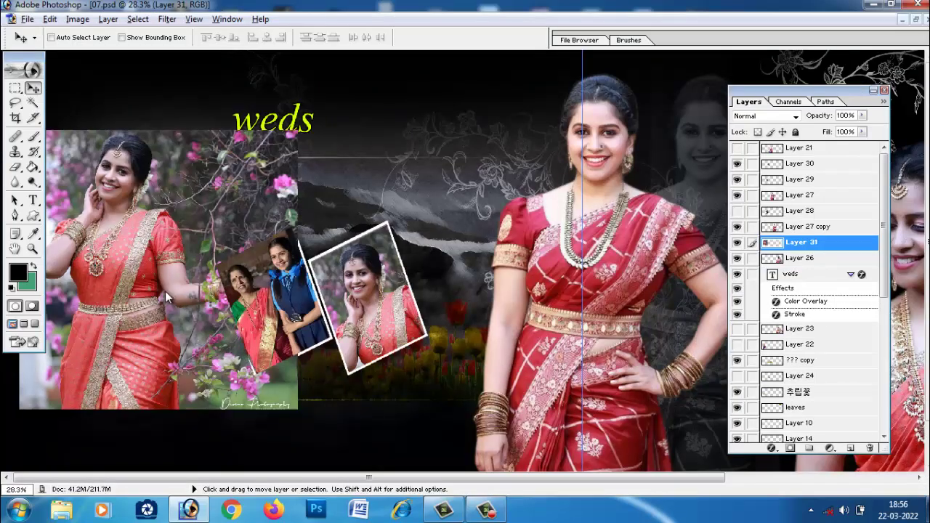
right_click(167, 293)
click(169, 299)
drag(172, 301, 193, 325)
scroll(193, 325, up, 3)
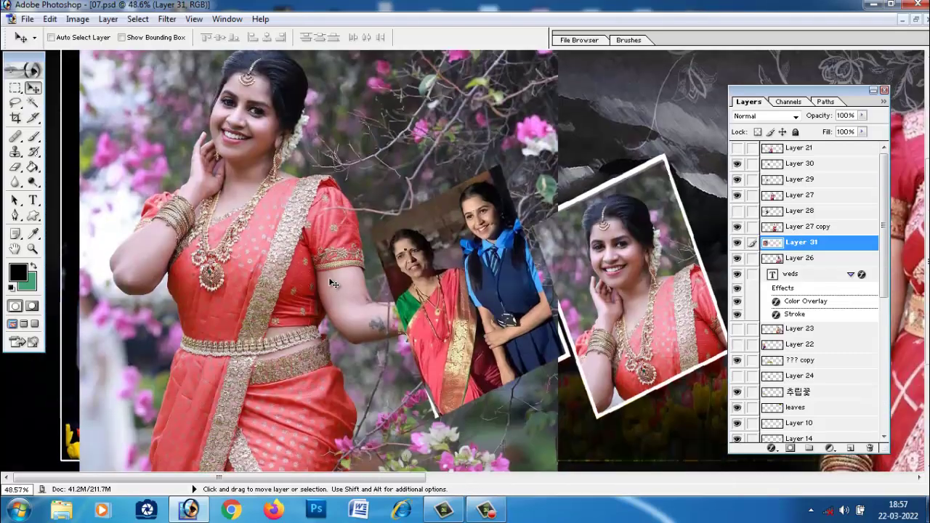
mouse_move(331, 282)
mouse_down()
mouse_move(316, 306)
mouse_move(317, 293)
mouse_up()
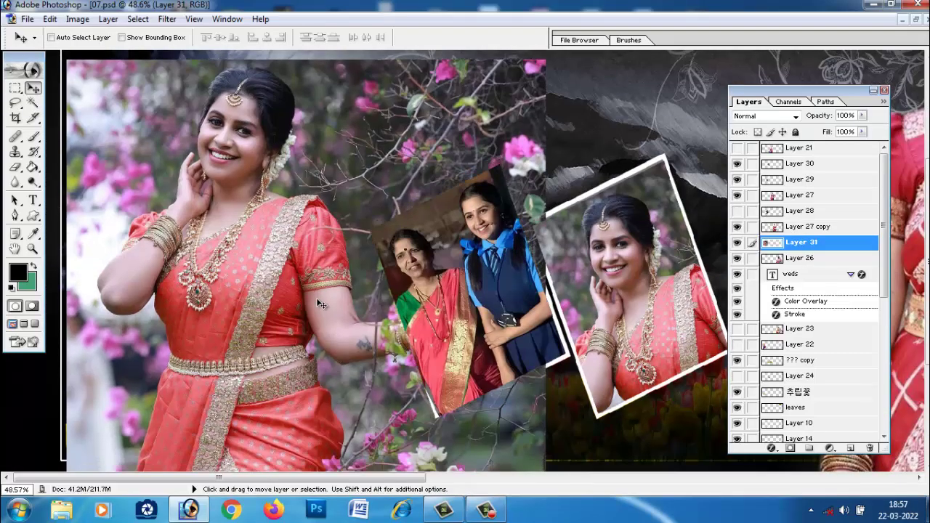
Start a Pen path on Layer 31 at the top of the woman's hair and trace down her face to her raised fingertips
click(15, 212)
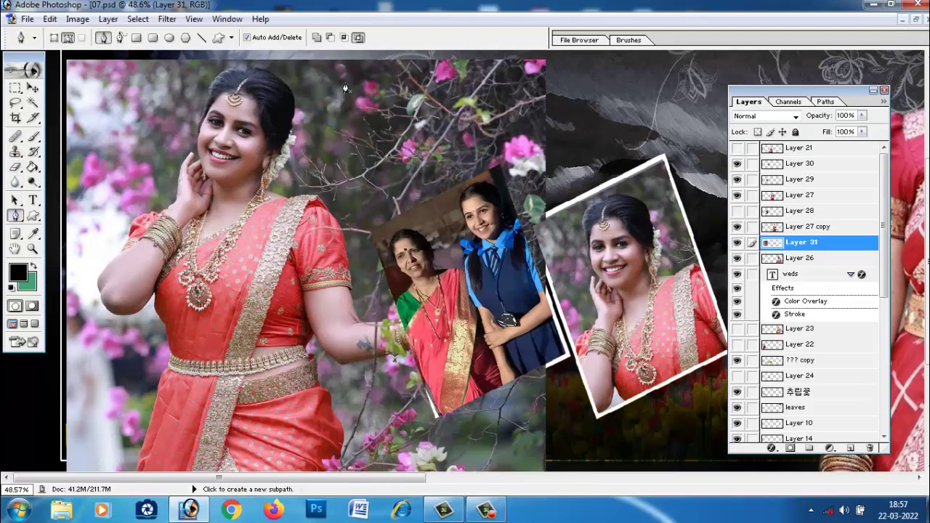
scroll(277, 135, up, 4)
drag(508, 218, 377, 77)
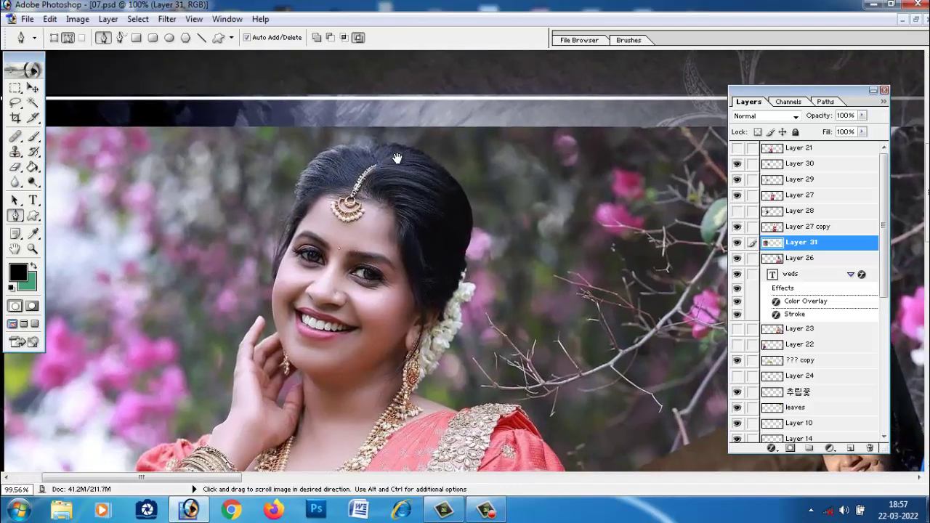
click(411, 149)
drag(296, 194, 295, 173)
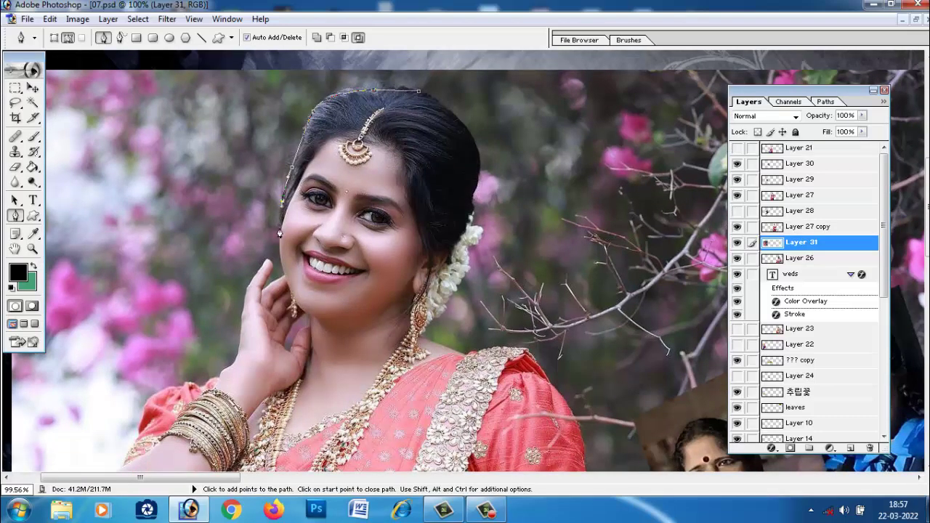
drag(291, 258, 291, 194)
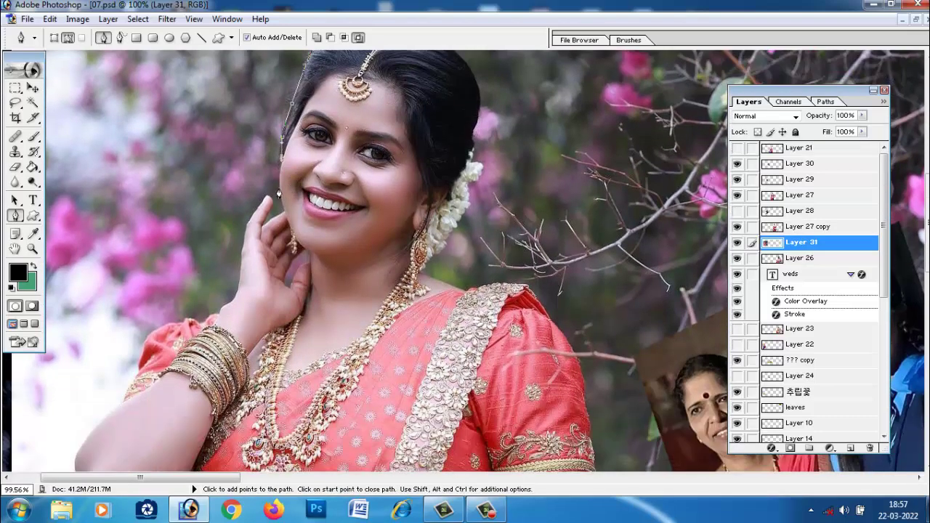
click(284, 215)
scroll(309, 221, up, 3)
mouse_move(543, 367)
mouse_down()
mouse_move(381, 245)
mouse_move(350, 126)
mouse_up()
drag(370, 261, 299, 193)
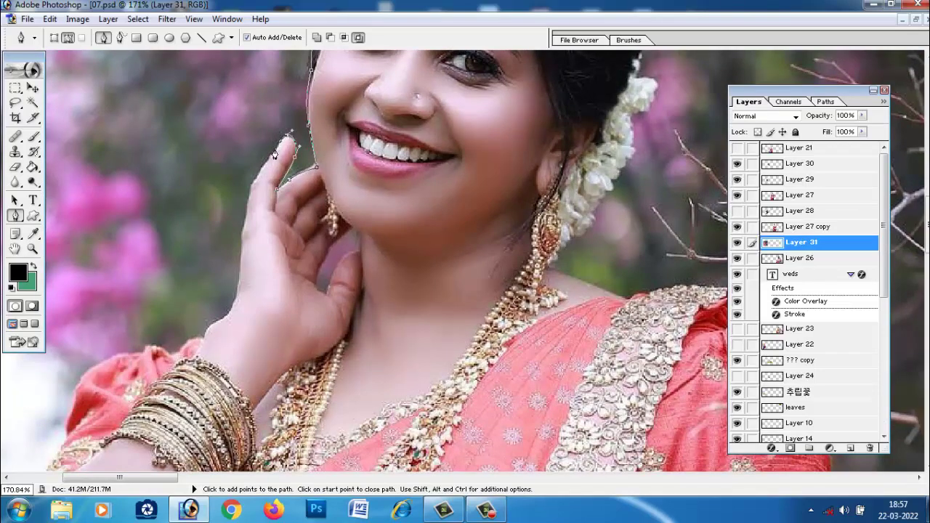
Continue the path from the fingertips down the back of the raised hand and wrist to the sleeve
drag(259, 180, 252, 188)
key(space)
drag(239, 241, 240, 174)
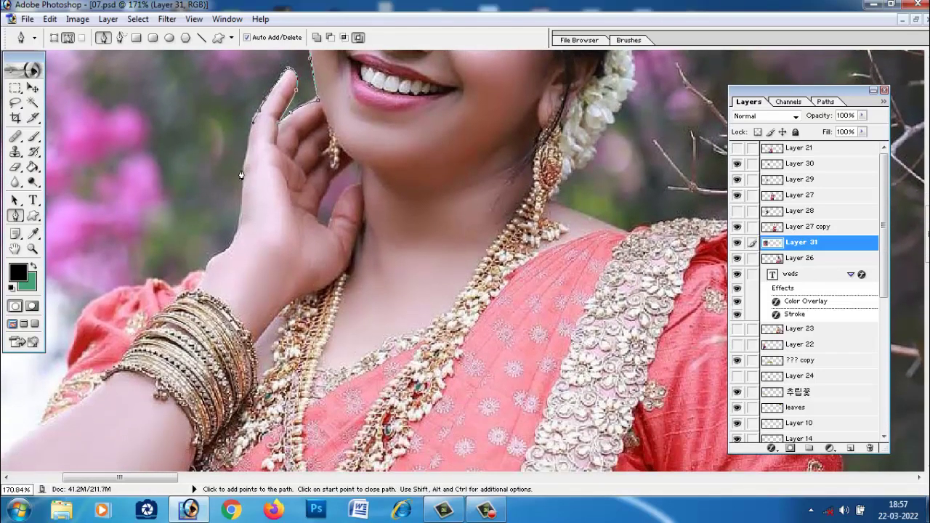
click(242, 191)
drag(244, 231, 249, 187)
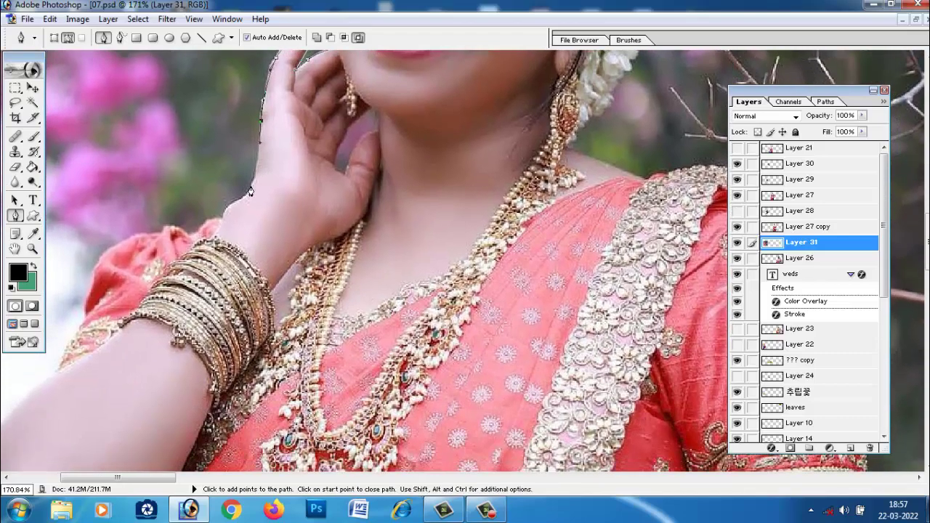
click(226, 207)
click(195, 238)
Trace the path along the sleeve and forearm, around the bent elbow, and up to the side of the torso
drag(160, 236, 203, 161)
drag(145, 263, 162, 187)
click(139, 217)
drag(153, 253, 252, 168)
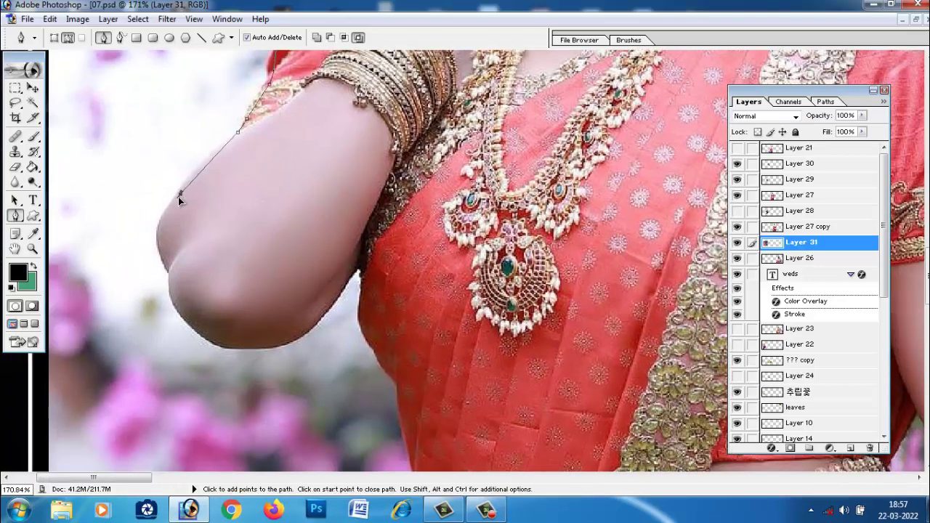
drag(161, 258, 165, 269)
drag(181, 287, 154, 257)
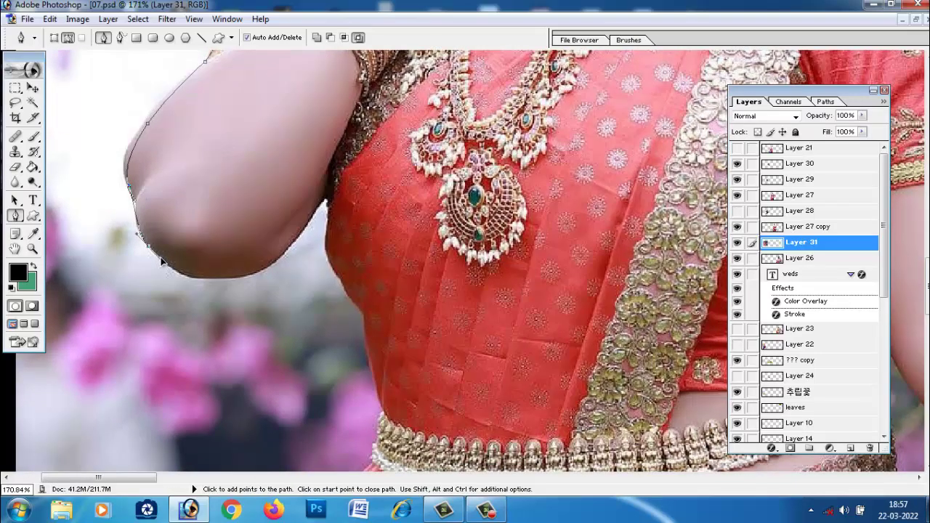
drag(284, 249, 325, 193)
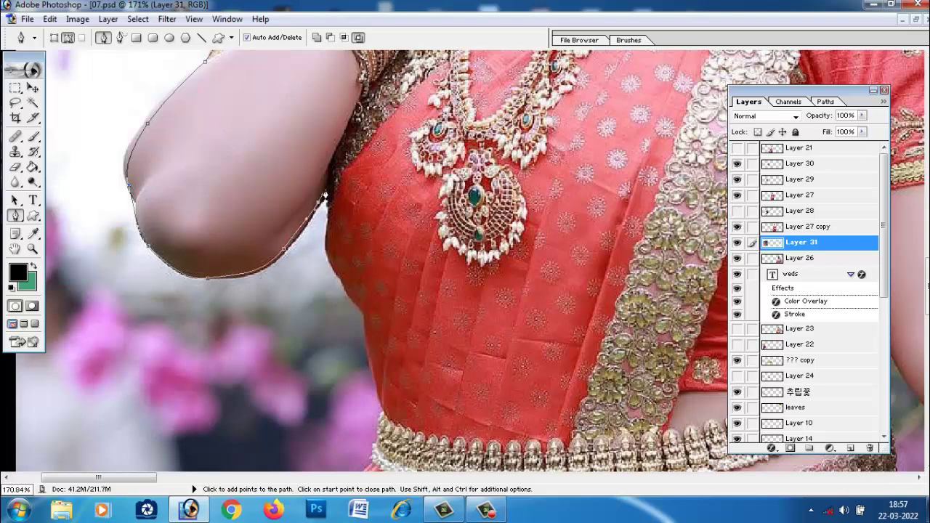
Extend the path down the side of the blouse, past the waist belt, and onto the saree's hip
key(space)
drag(363, 282, 281, 266)
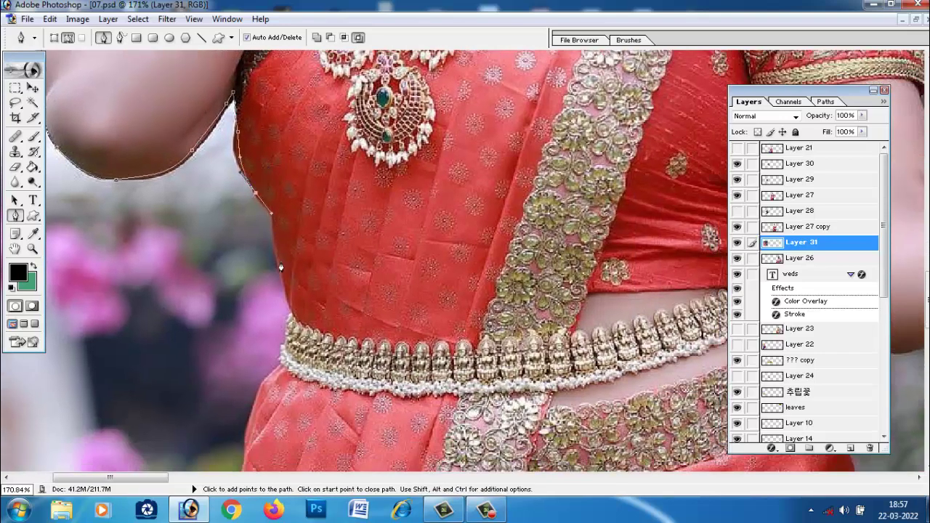
click(294, 320)
key(space)
drag(327, 355, 233, 206)
click(189, 215)
drag(157, 270, 154, 308)
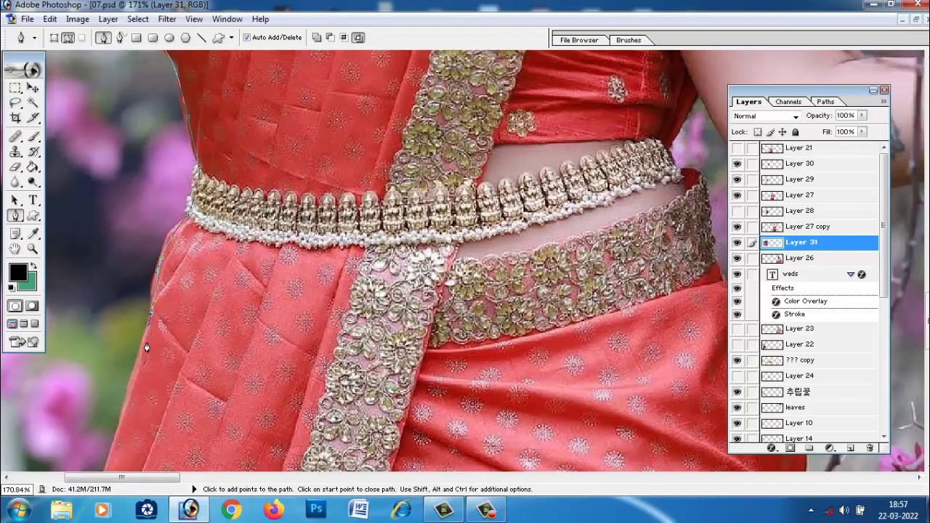
Carry the path across the saree to the opposite hip and up its embroidered edge to the waist belt, undoing misplaced anchor points
drag(520, 361, 222, 317)
drag(460, 311, 432, 254)
click(422, 250)
drag(404, 144, 400, 99)
alt+click(404, 144)
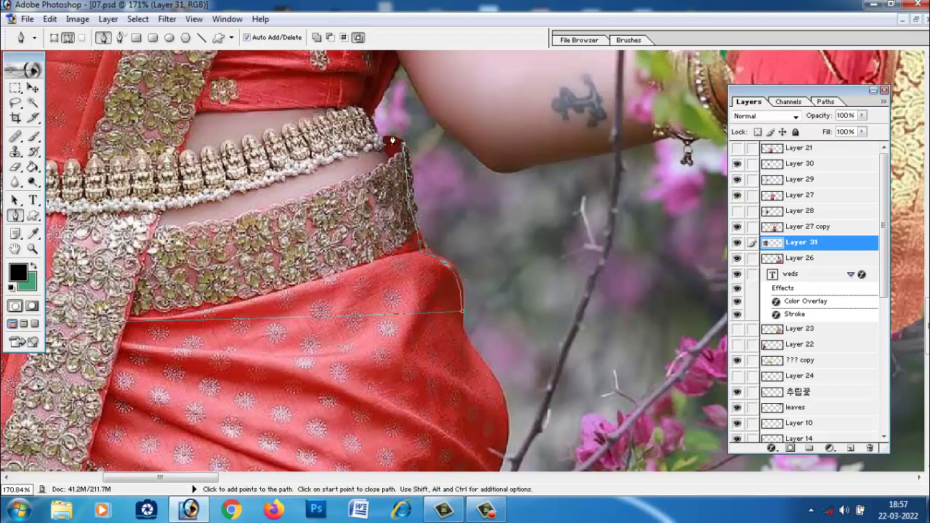
key(ctrl+alt+z)
key(ctrl+alt+z)
key(ctrl+alt+z)
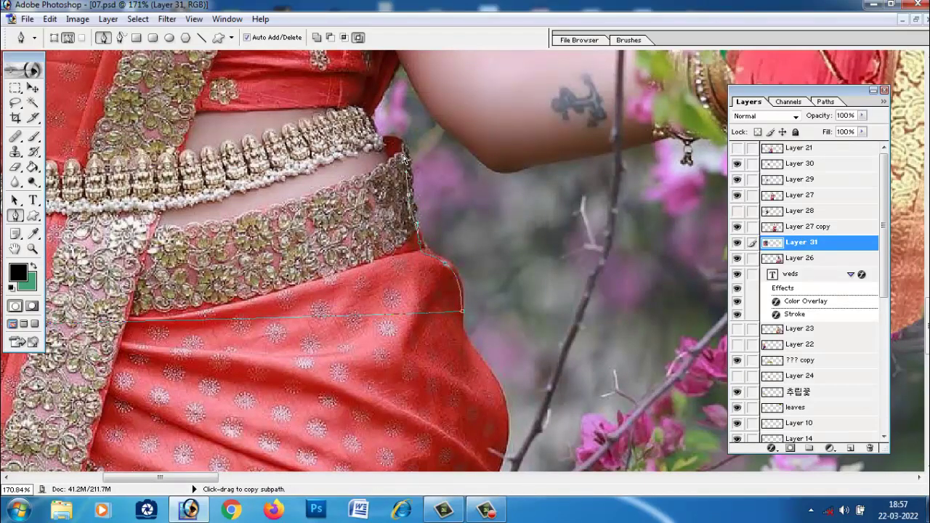
mouse_move(401, 142)
mouse_down()
mouse_move(380, 136)
mouse_move(388, 142)
mouse_up()
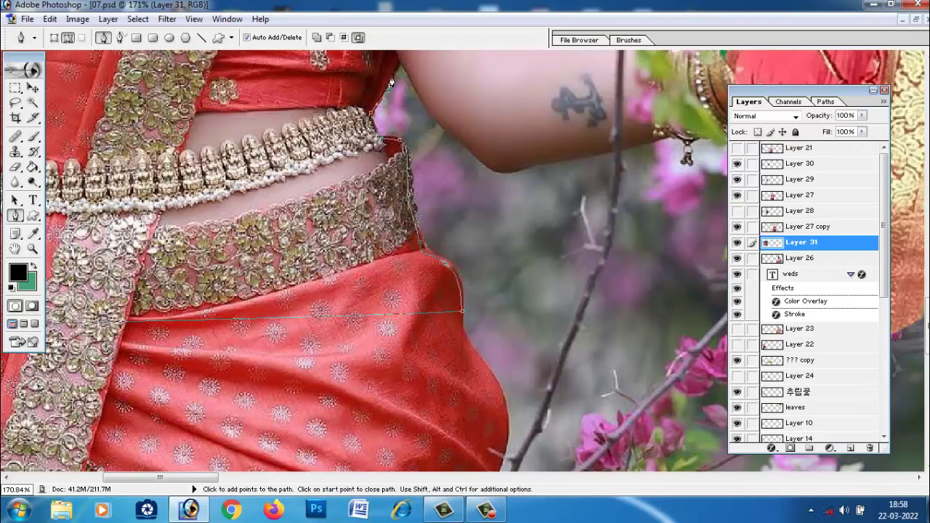
Continue the path across the outstretched arm at the elbow, up the upper arm and sleeve, and over the shoulder
drag(417, 118, 308, 318)
drag(371, 332, 424, 276)
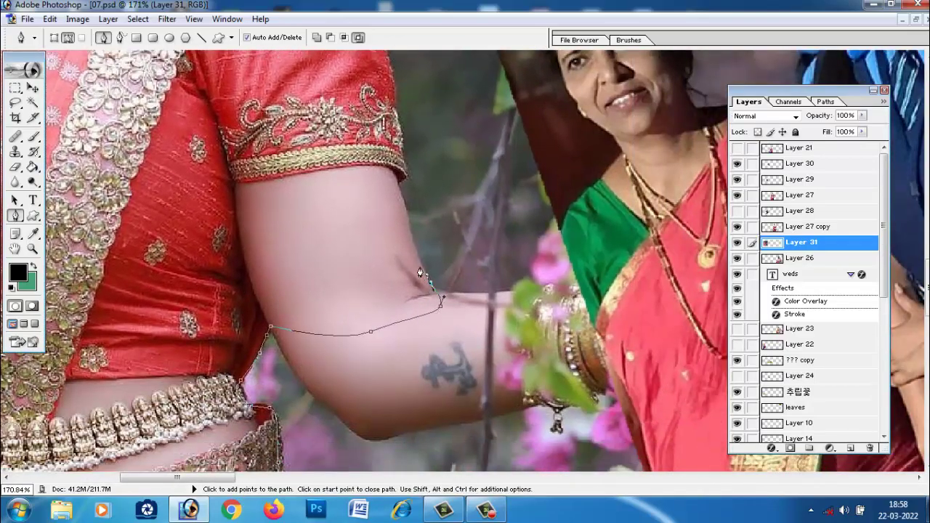
drag(401, 206, 397, 181)
drag(393, 112, 422, 280)
drag(394, 131, 414, 212)
drag(394, 179, 369, 177)
drag(304, 180, 292, 188)
Trace the path along the neck and around the white flowers in the woman's hair
key(space)
drag(336, 240, 472, 333)
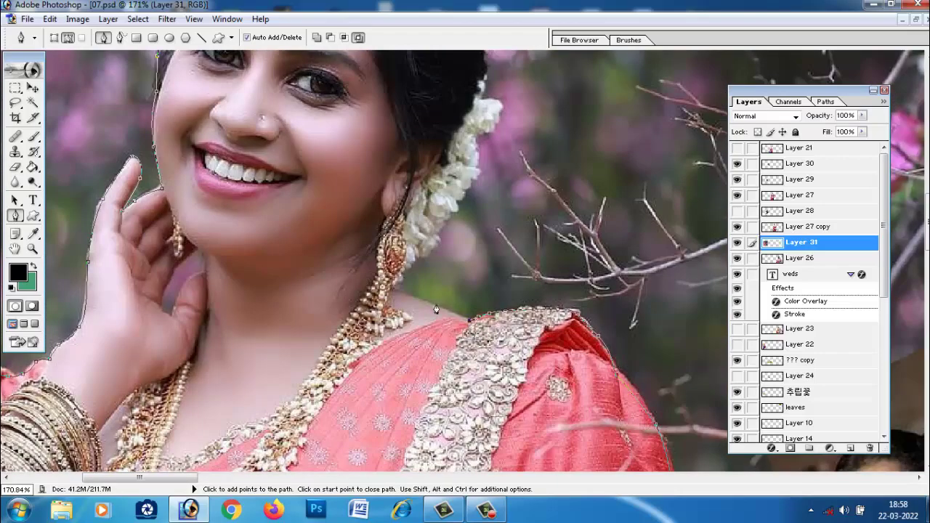
click(398, 291)
drag(469, 200, 469, 309)
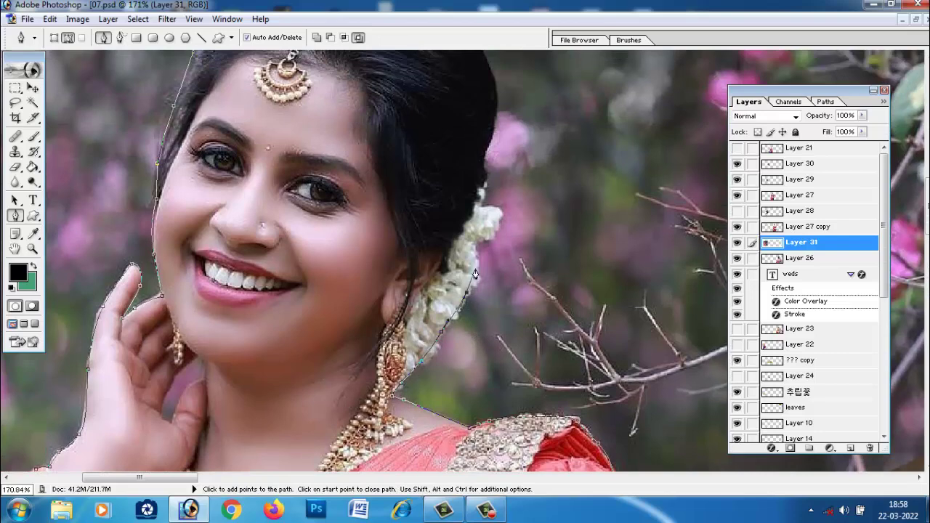
click(493, 226)
click(495, 214)
click(486, 214)
Close the path around the back and top of the hair and convert it to a selection
drag(478, 198, 479, 311)
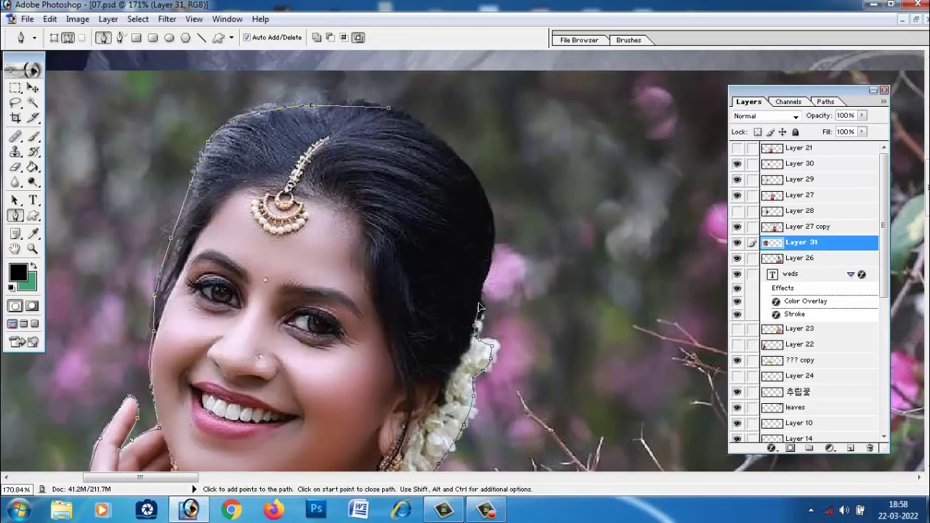
drag(484, 191, 465, 164)
click(388, 108)
key(ctrl+Return)
Feather the selection around the woman in the coral saree photo
scroll(392, 133, down, 8)
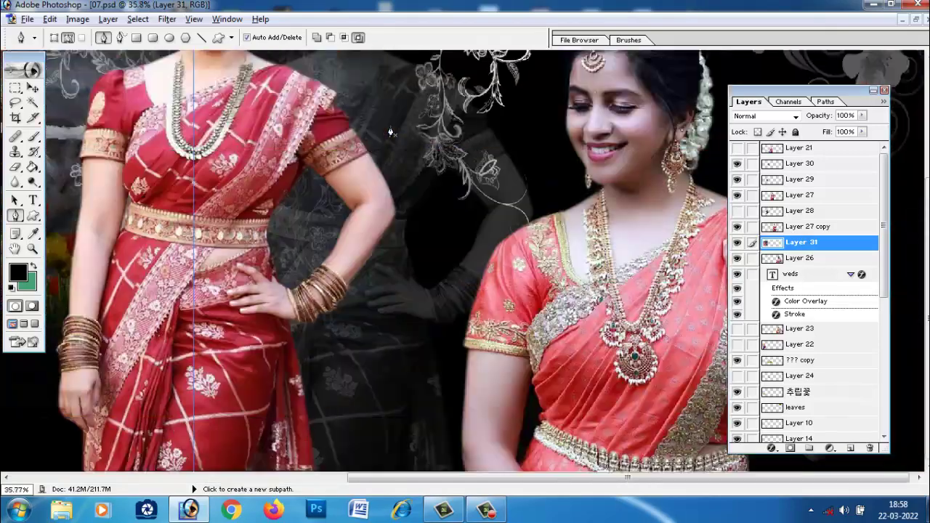
key(ctrl+minus)
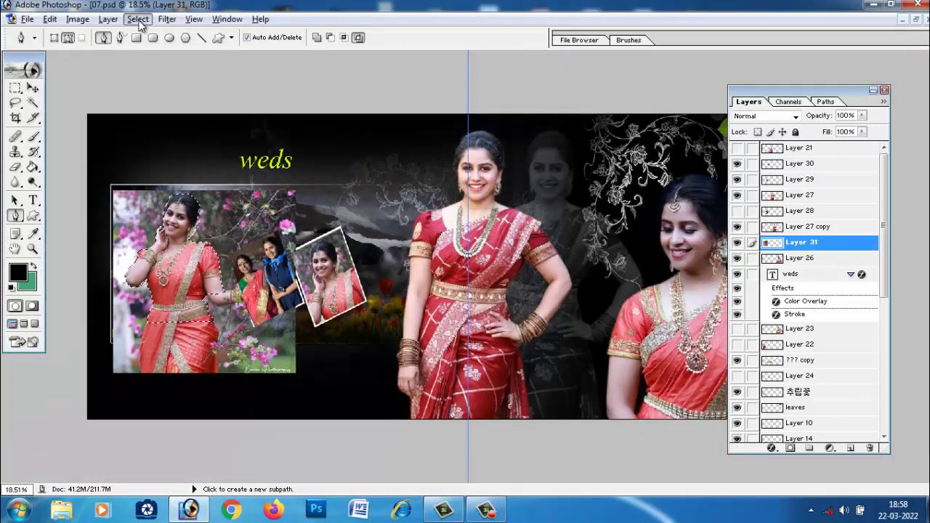
click(138, 20)
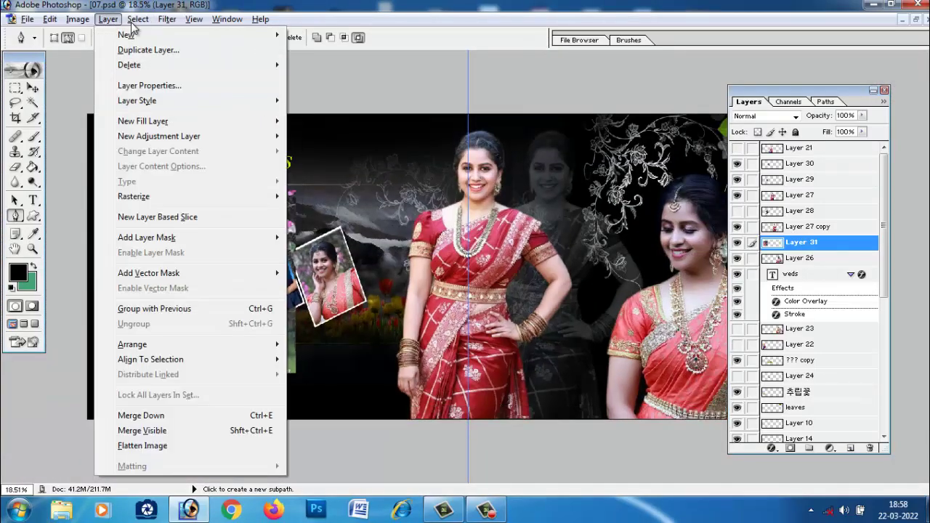
click(163, 121)
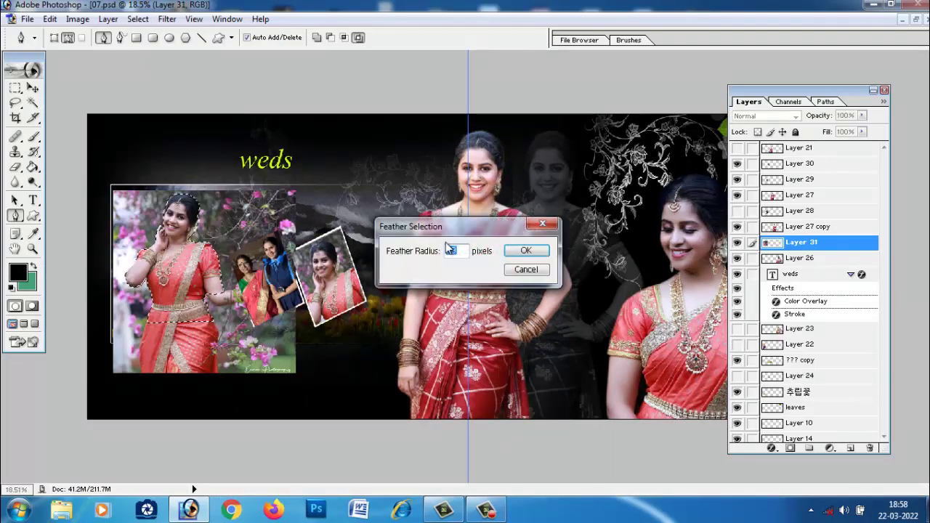
click(524, 251)
Copy the selected woman onto a new layer and hide the original photo on Layer 31
click(33, 88)
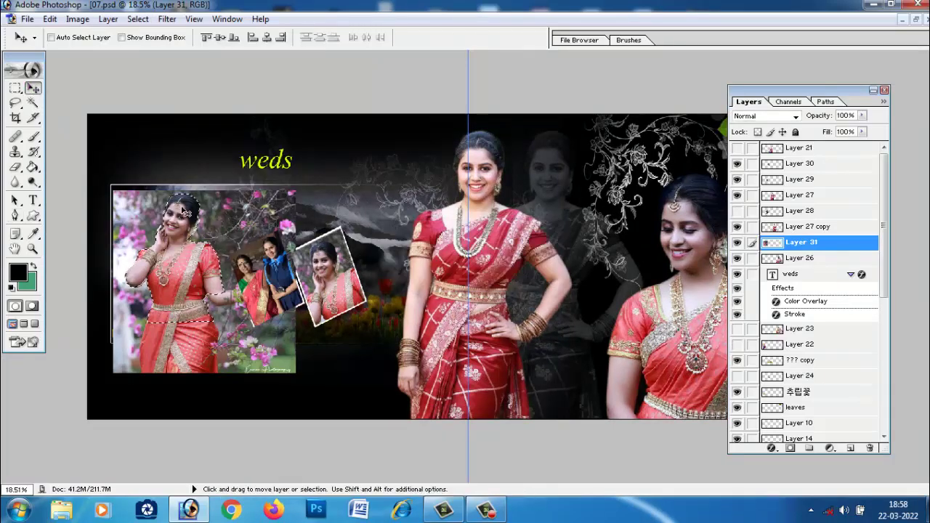
click(737, 242)
key(ctrl+j)
Enlarge the cut-out woman to about 174% and place her at the page's left edge, over the landscape frame
drag(410, 289, 169, 273)
key(ctrl+t)
drag(213, 316, 297, 378)
drag(212, 325, 171, 329)
mouse_move(256, 427)
mouse_down()
mouse_move(240, 408)
mouse_move(247, 415)
mouse_up()
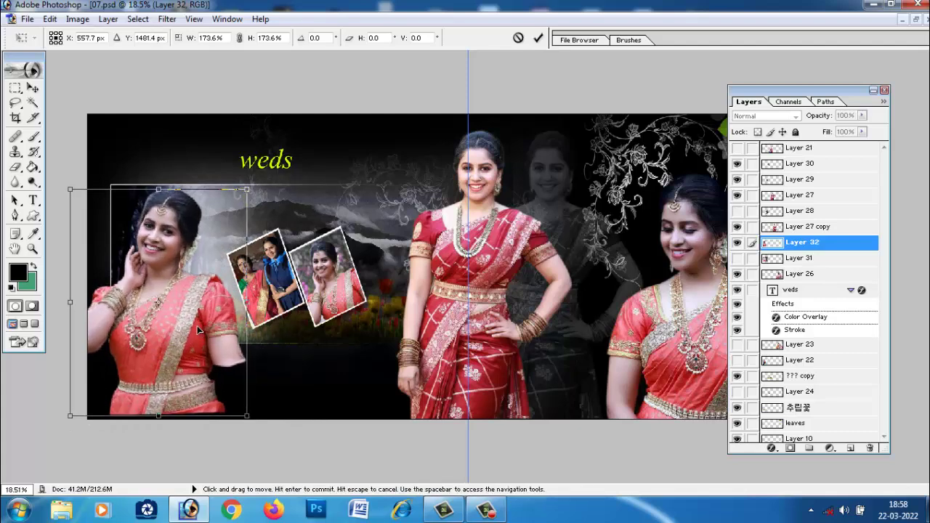
key(Return)
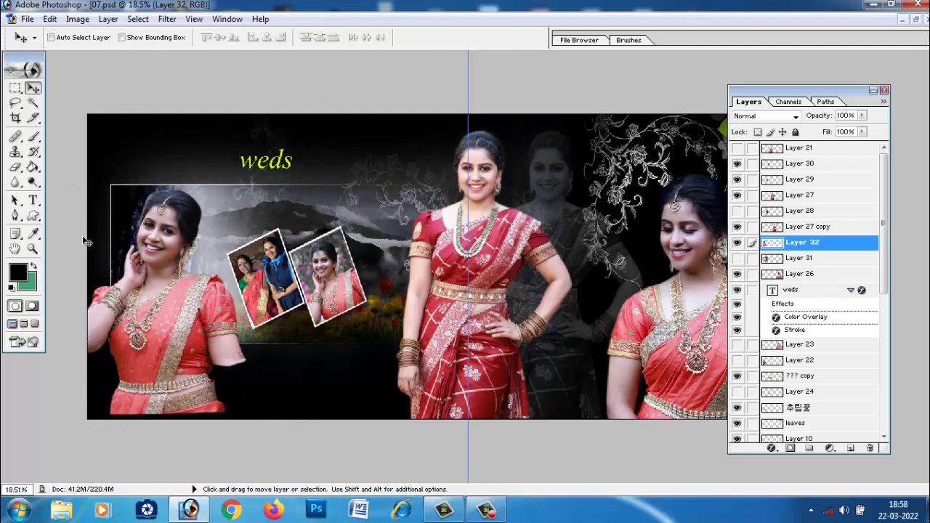
Fade the cut-out's lower body and outer arm into the flower bed with a soft 820 px eraser
click(15, 166)
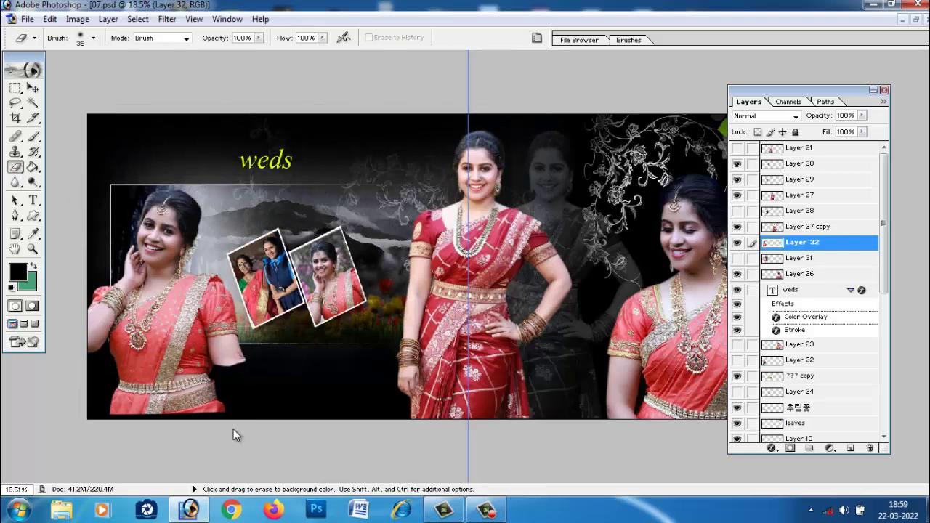
click(92, 38)
drag(102, 73, 106, 73)
click(128, 73)
click(142, 73)
mouse_move(275, 394)
mouse_down()
mouse_move(192, 405)
mouse_move(71, 394)
mouse_move(216, 386)
mouse_move(285, 372)
mouse_move(304, 379)
mouse_move(47, 375)
mouse_move(242, 374)
mouse_move(352, 353)
mouse_move(266, 353)
mouse_move(198, 373)
mouse_move(100, 378)
mouse_move(7, 345)
mouse_move(32, 359)
mouse_move(66, 350)
mouse_move(63, 267)
mouse_move(59, 444)
mouse_up()
mouse_move(55, 356)
mouse_down()
mouse_move(64, 260)
mouse_move(72, 420)
mouse_up()
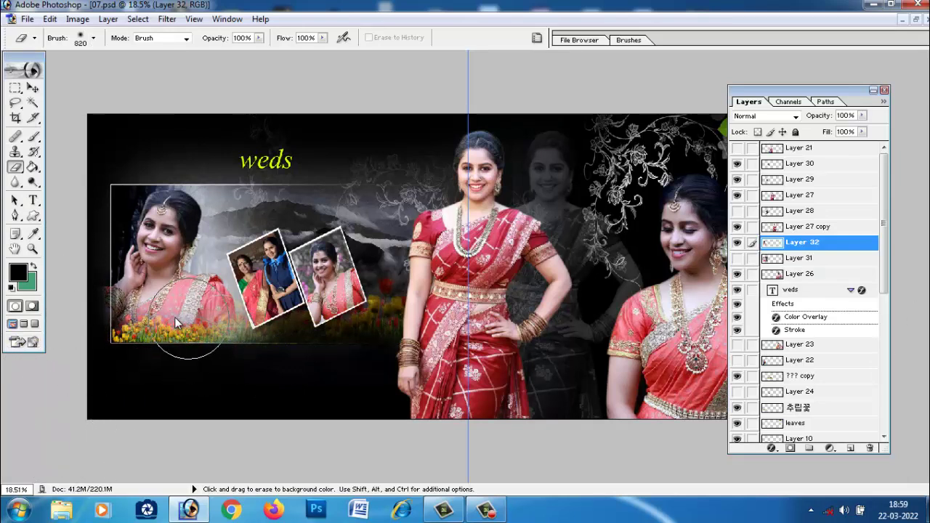
drag(62, 275, 57, 373)
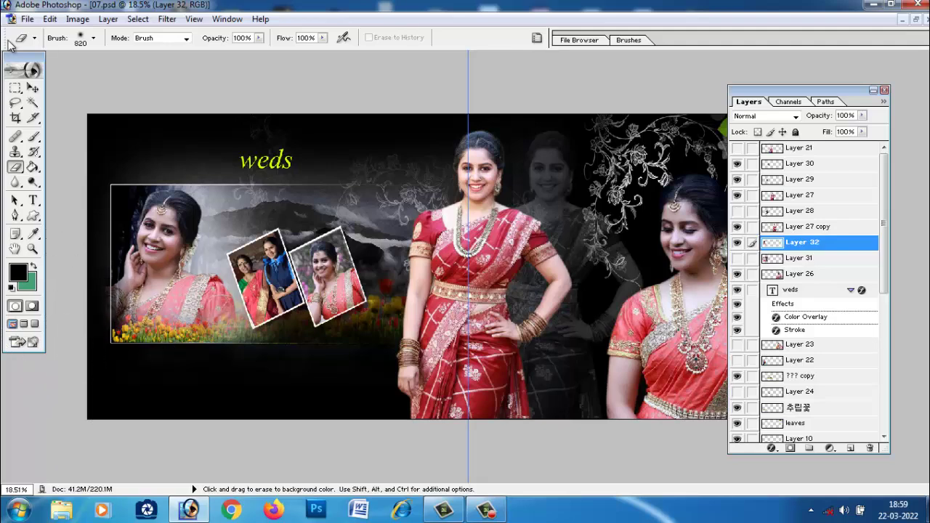
Nudge the faded cut-out slightly to the right within the landscape frame
click(33, 87)
scroll(225, 356, up, 1)
scroll(225, 356, down, 1)
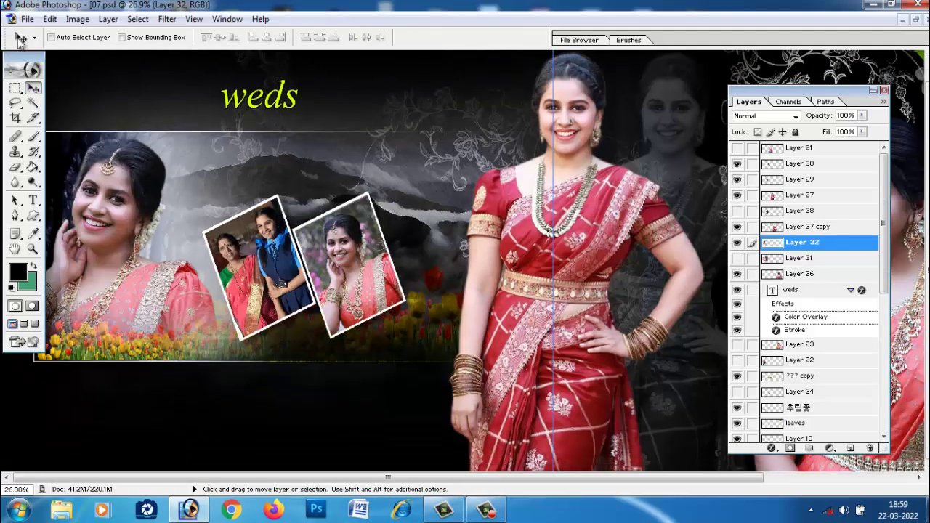
scroll(169, 202, down, 1)
right_click(164, 253)
click(167, 263)
key(shift+Right)
key(shift+Right)
key(shift+Right)
key(shift+Right)
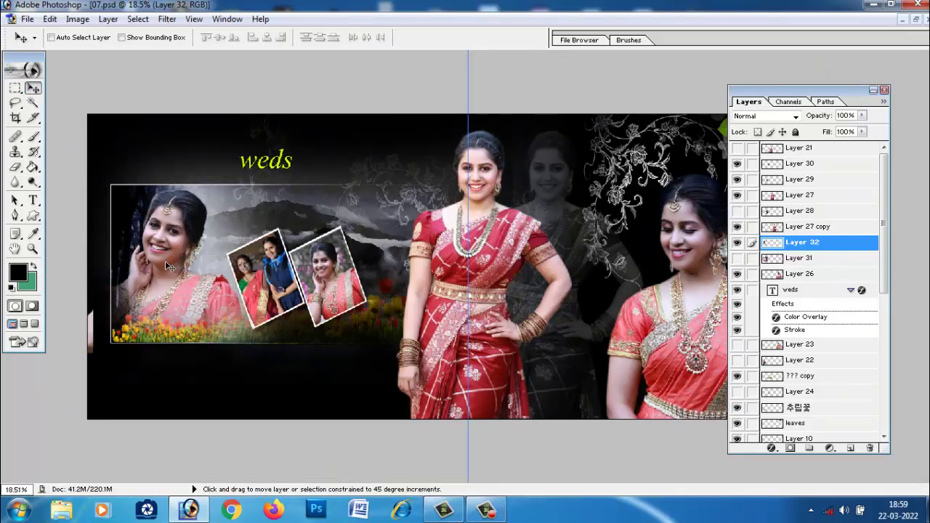
Delete the leftover strip of the cut-out outside the frame at the page's left edge and deselect
click(14, 88)
drag(69, 259, 99, 396)
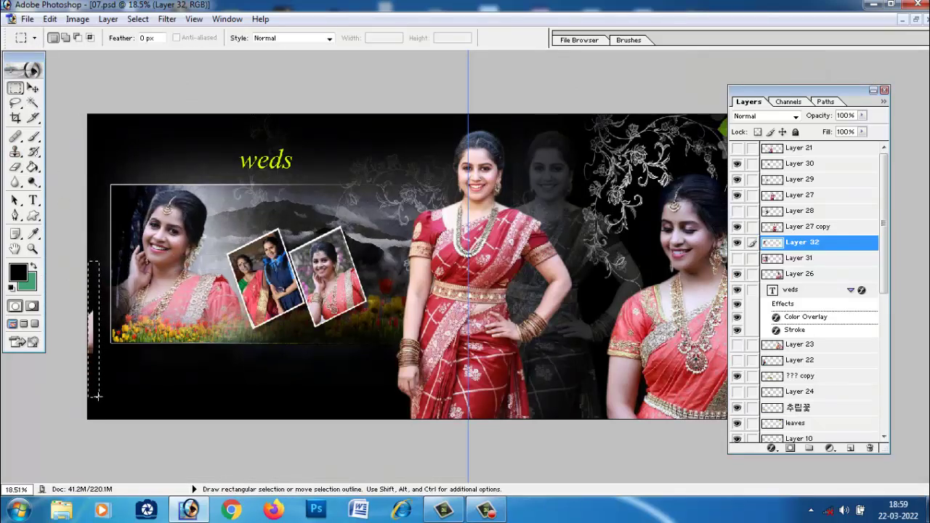
key(Delete)
key(ctrl+d)
click(32, 88)
key(ctrl+0)
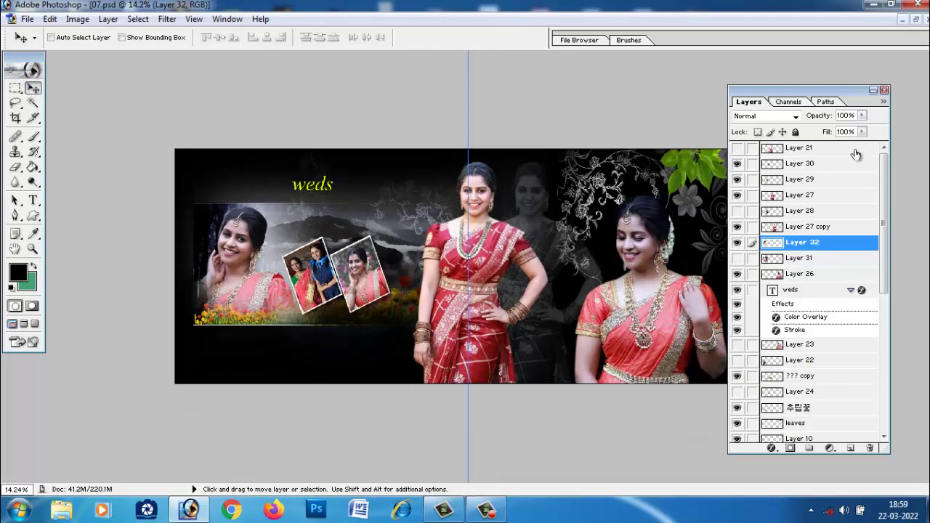
Complete the "weds" title by adding the groom's name before the word and the bride's name after it
drag(753, 97, 833, 98)
scroll(605, 328, up, 1)
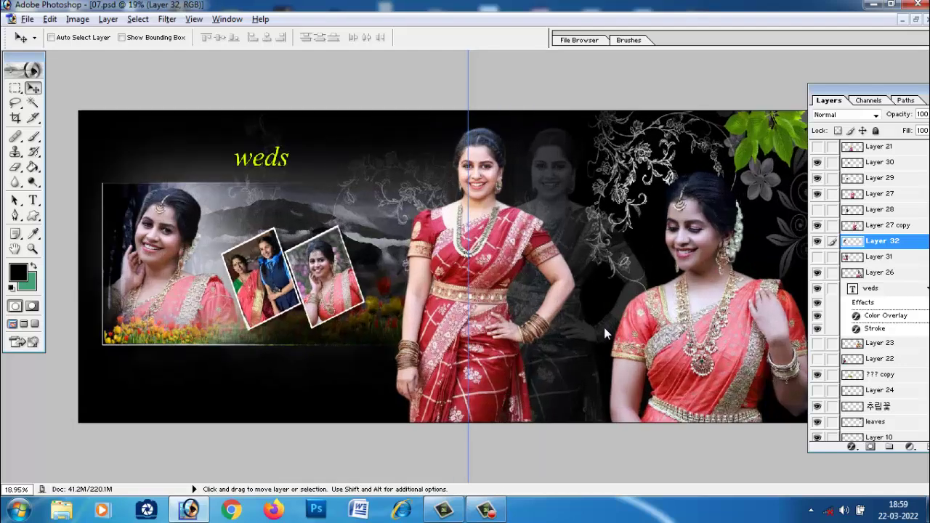
scroll(272, 277, up, 1)
scroll(247, 279, down, 1)
click(33, 200)
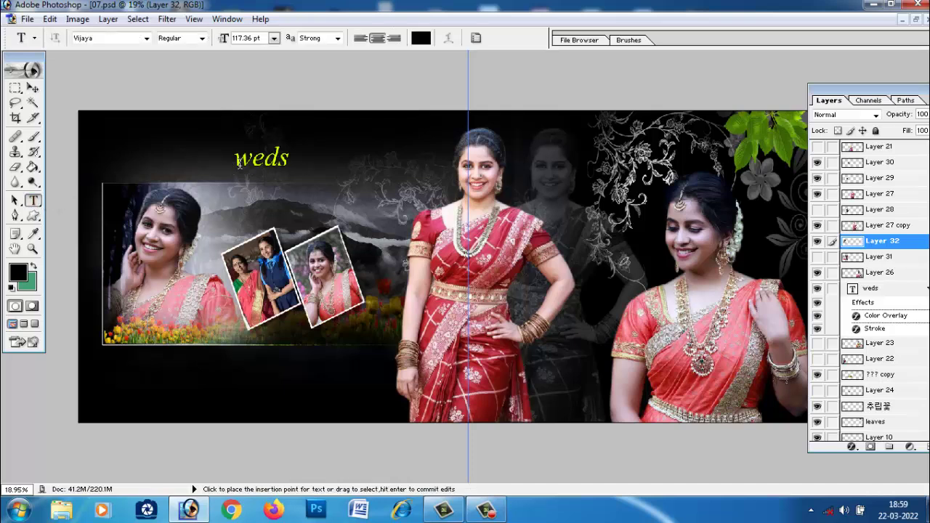
click(234, 158)
text(Guru)
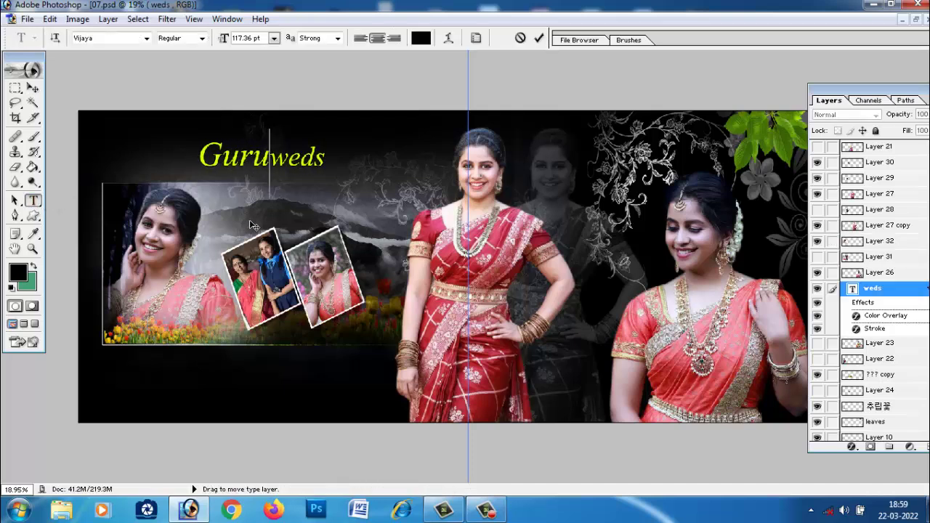
text(9x)
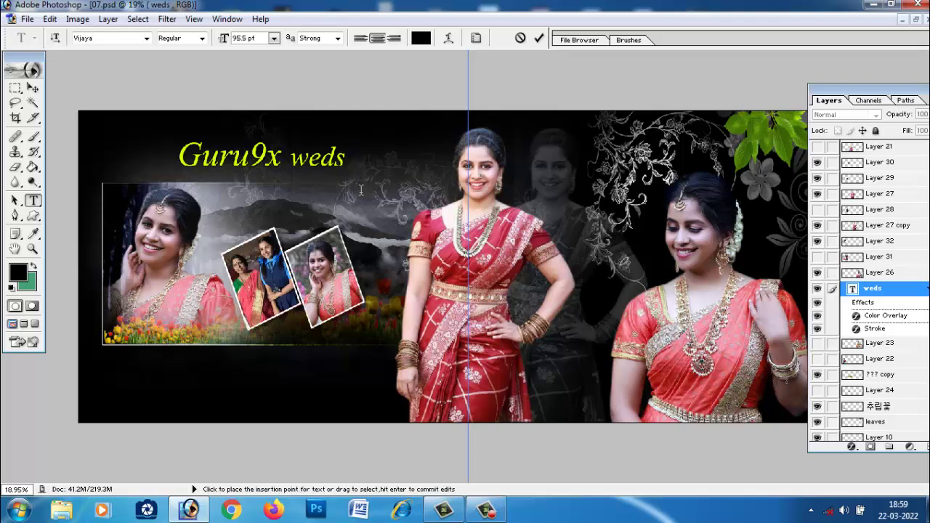
text(Apu)
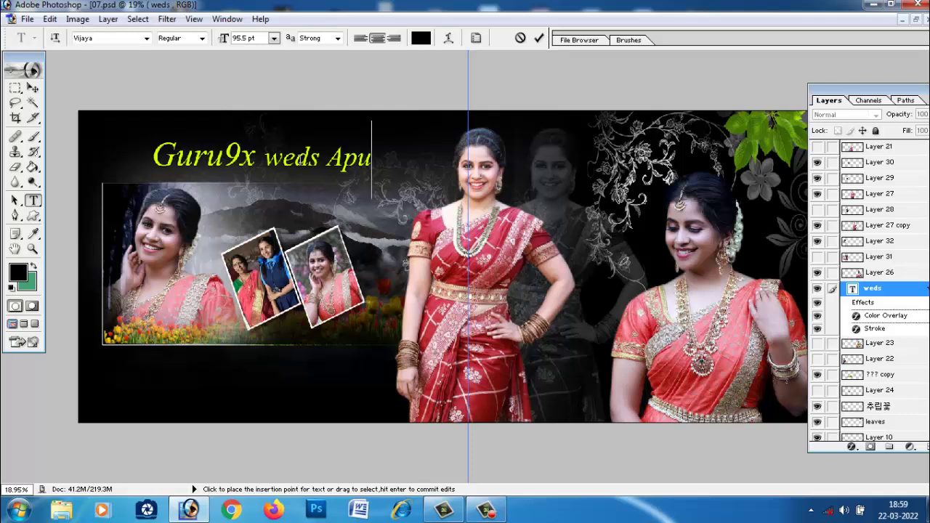
click(33, 88)
key(ctrl+minus)
scroll(398, 261, down, 3)
scroll(395, 262, up, 5)
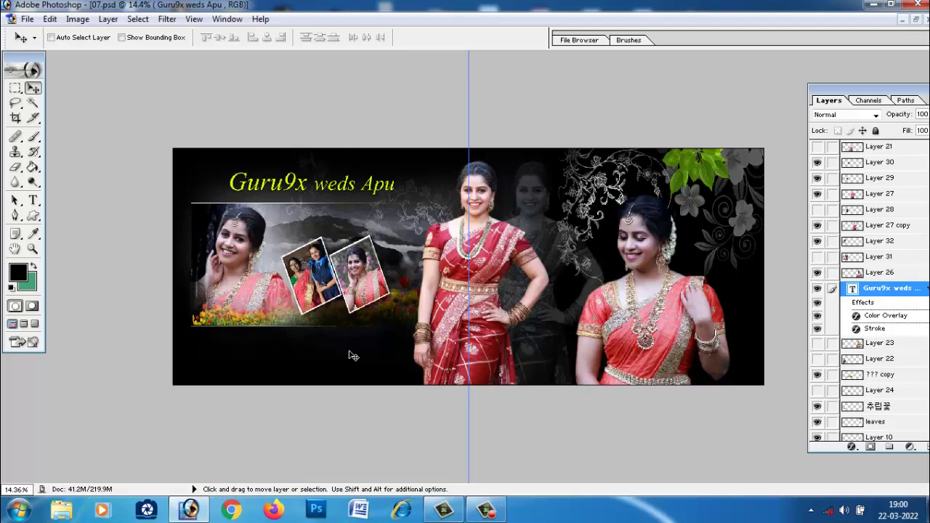
click(27, 19)
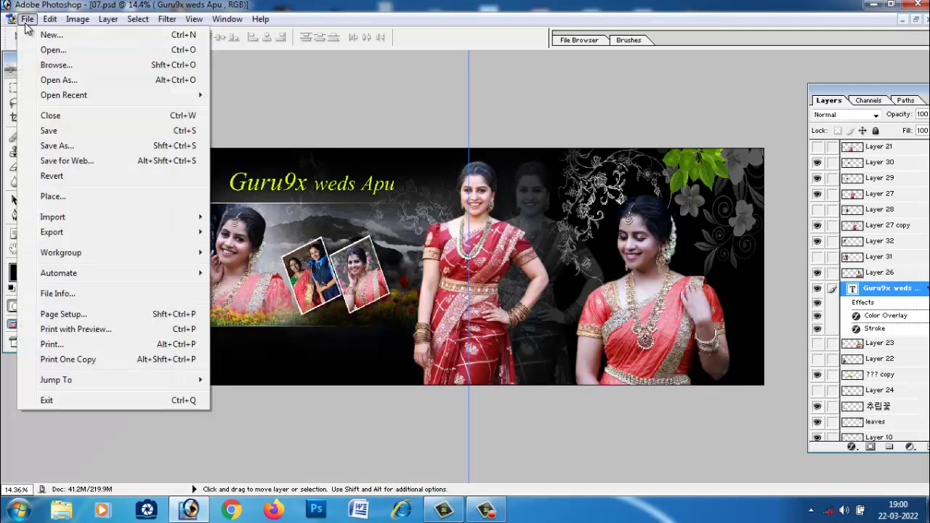
click(58, 146)
click(520, 326)
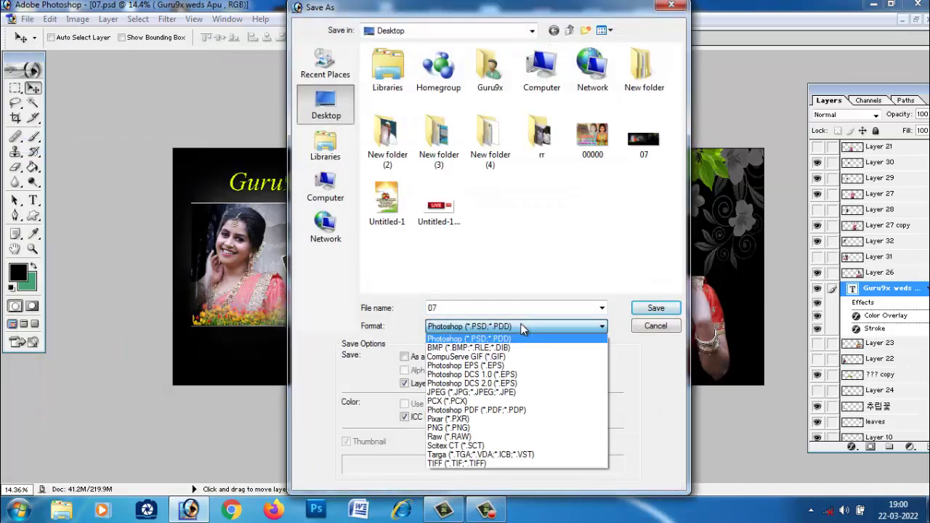
click(671, 7)
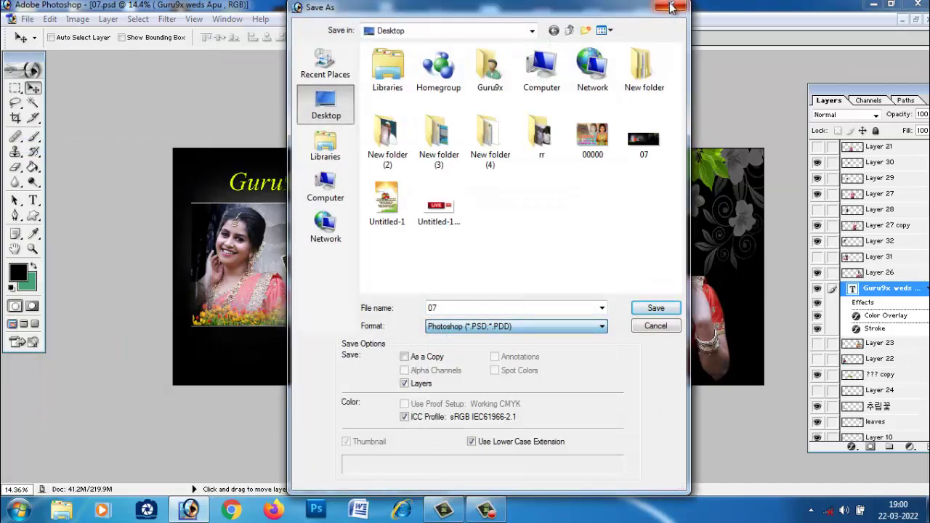
click(672, 7)
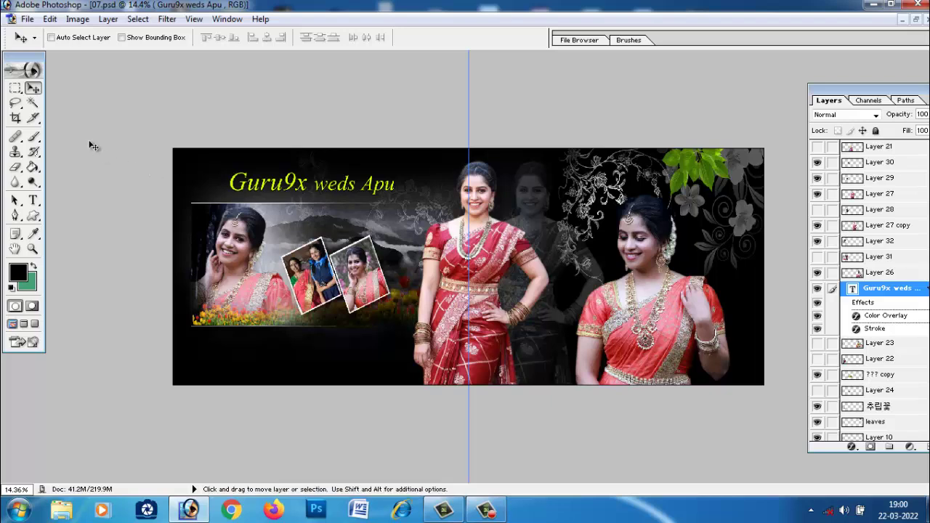
Save a copy of the album page to the Desktop in JPEG format as "07 copy.jpg"
click(27, 19)
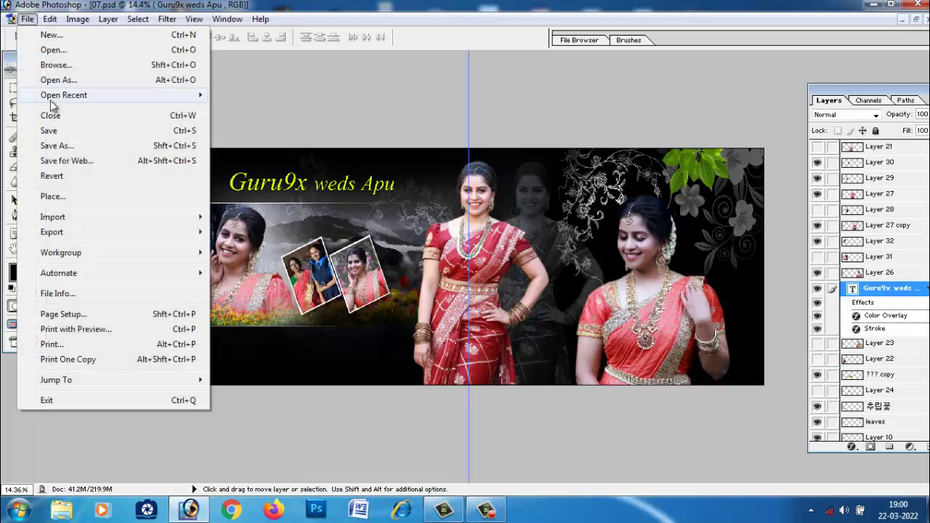
click(60, 145)
click(536, 327)
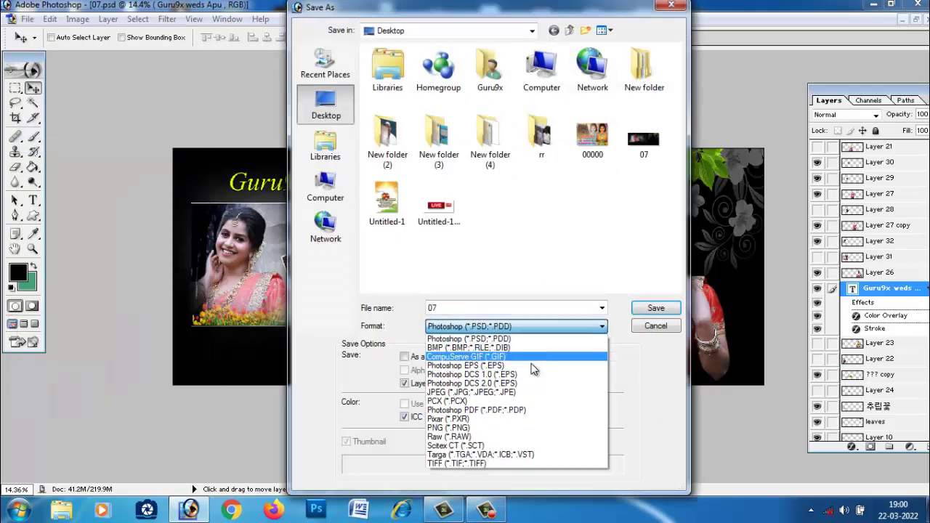
click(533, 394)
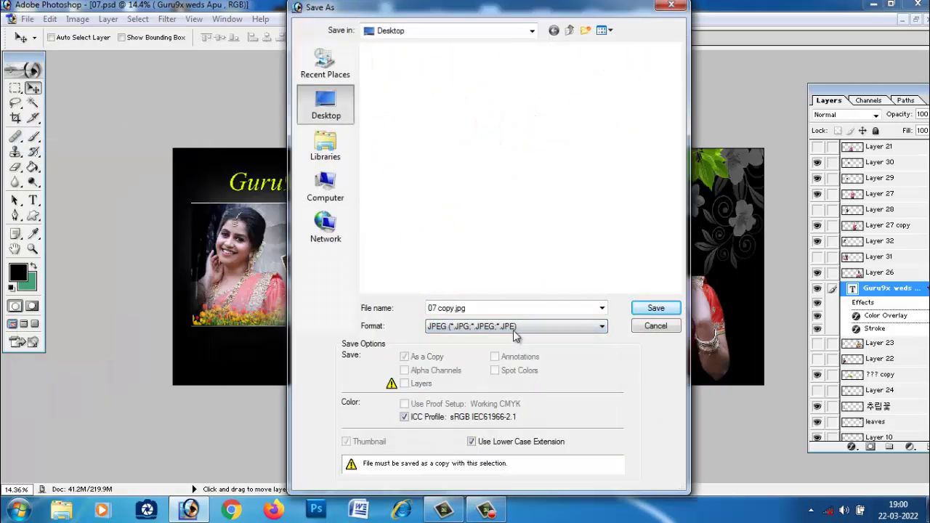
click(655, 309)
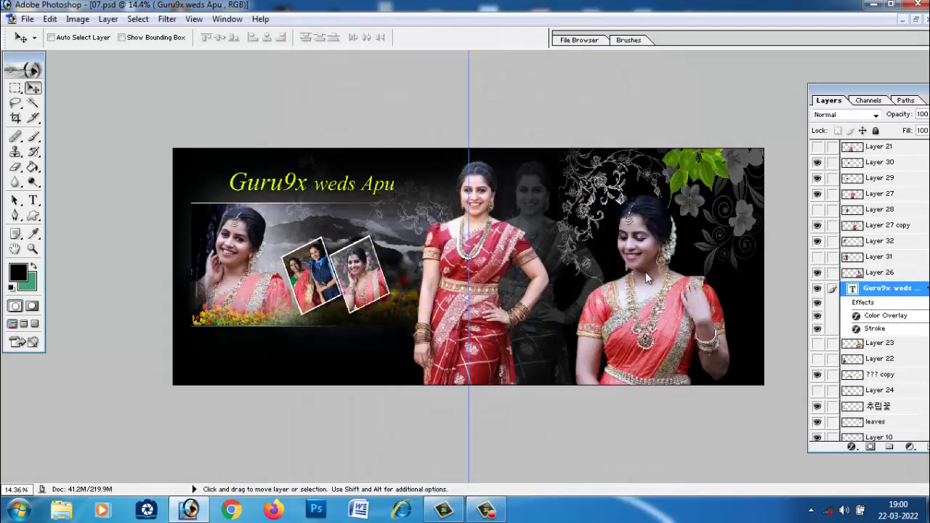
click(775, 135)
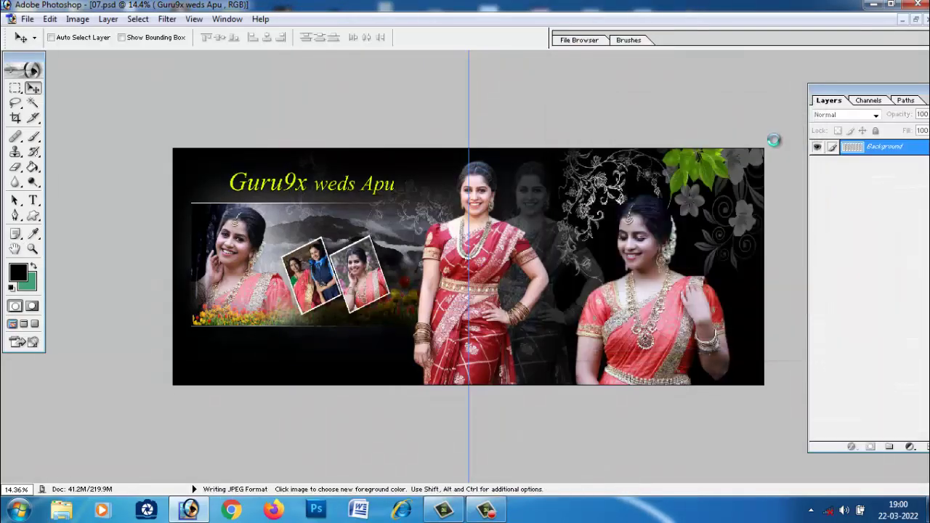
Switch to the desktop and open the exported "07 copy" image
click(874, 9)
double_click(696, 136)
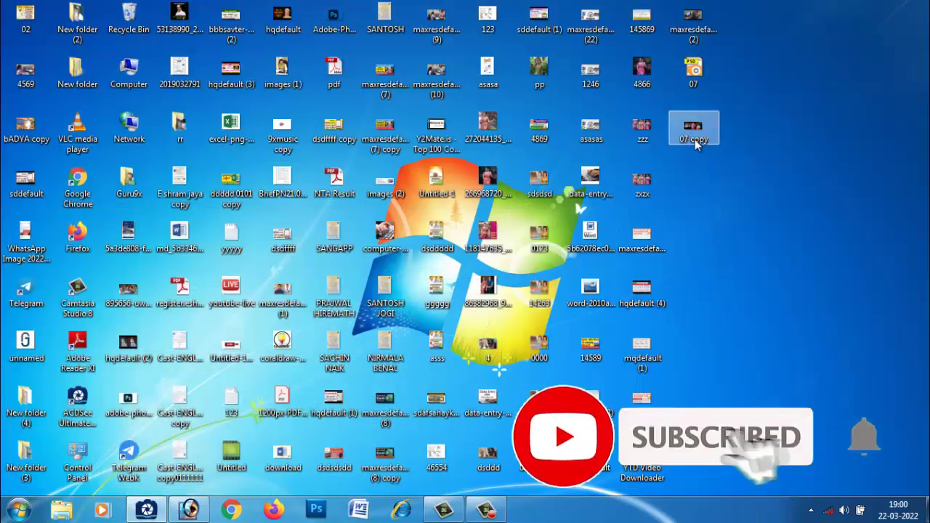